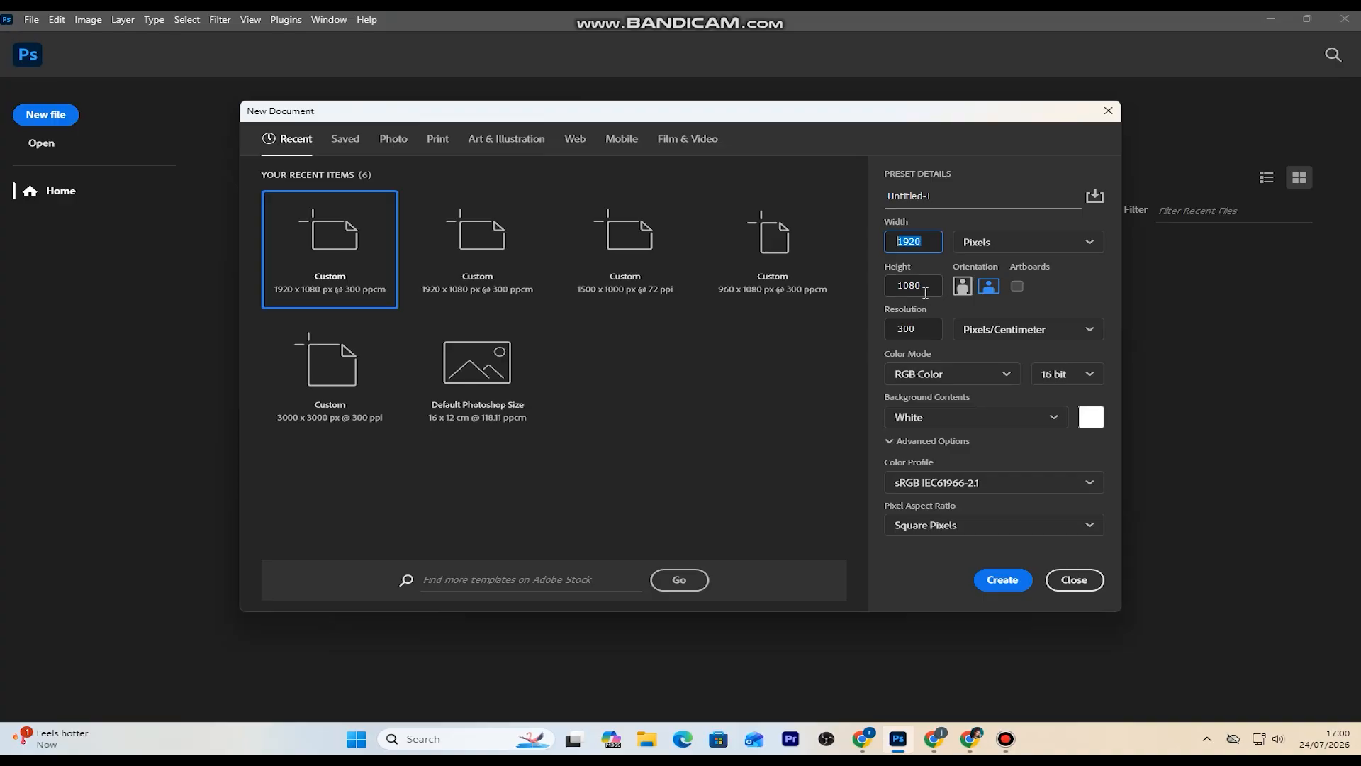
# - Create a 1920 x 1080 px document at 300 pixels/centimeter in 16-bit RGB Color with a white background
pyautogui.press('Tab')
pyautogui.click(1001, 581)
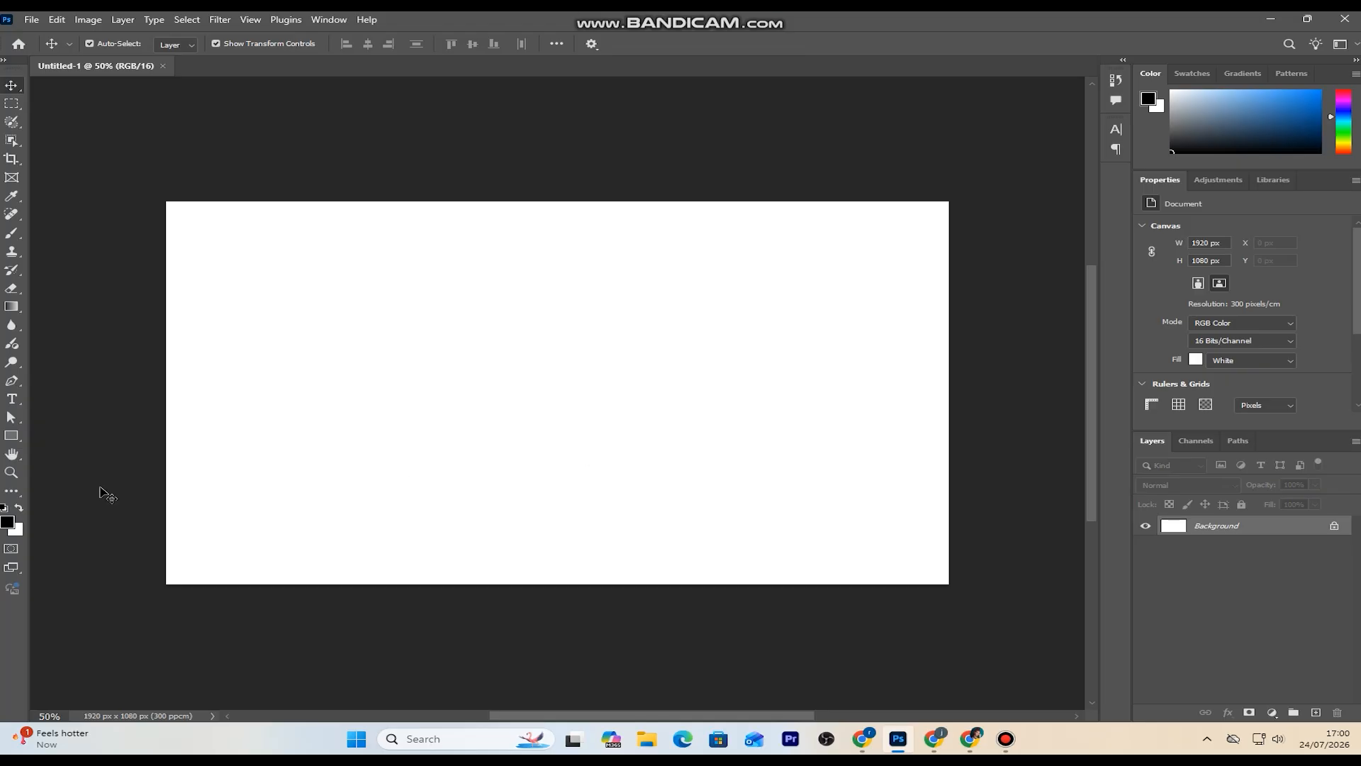
# - Set the foreground color to #021a41 and fill the Background layer with it
pyautogui.press('i')
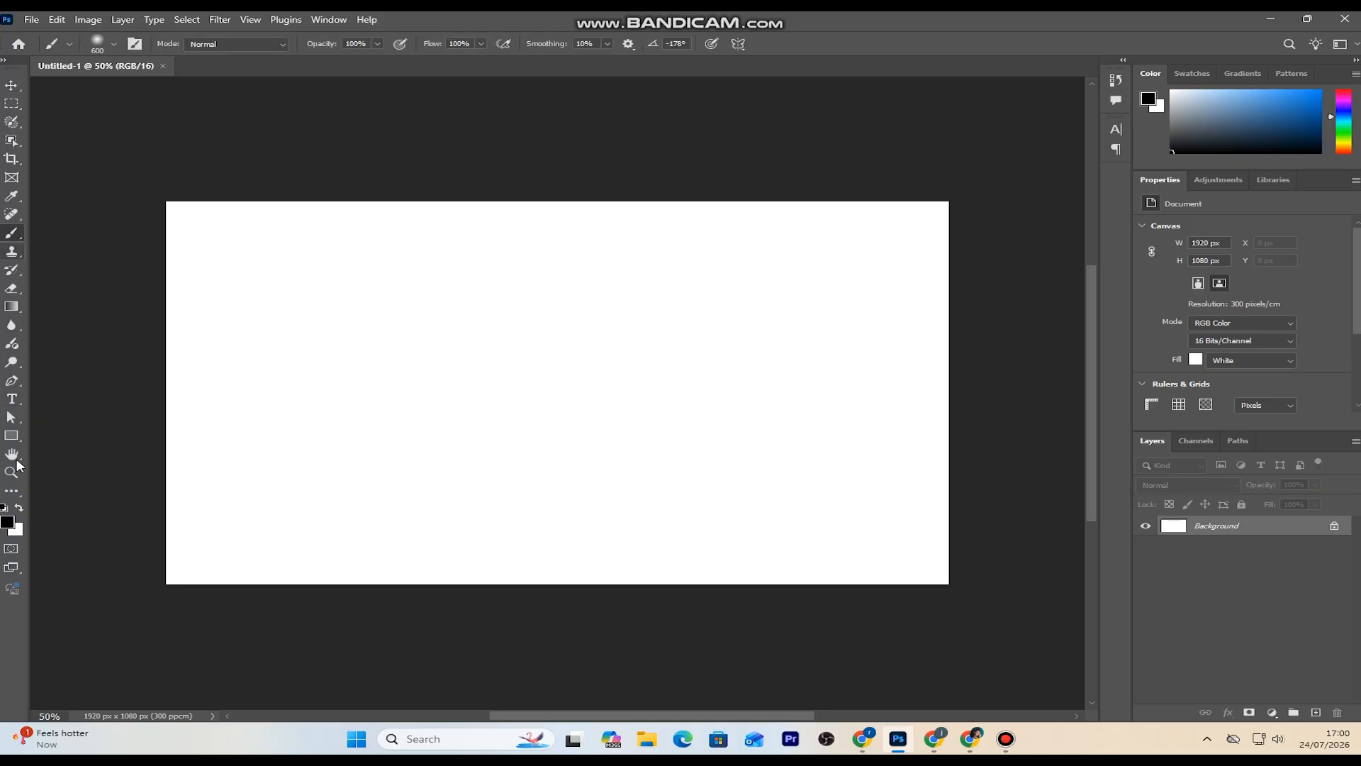
pyautogui.click(8, 523)
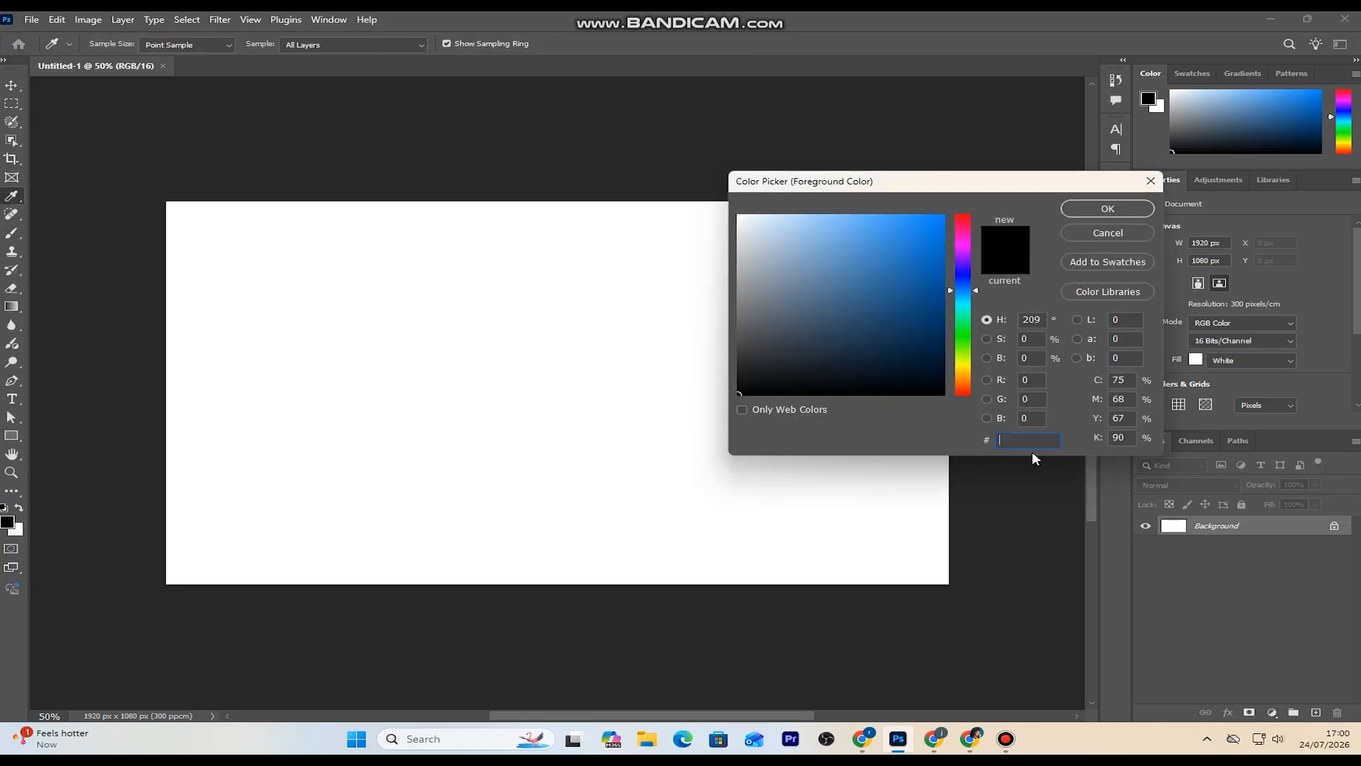
pyautogui.write('021')
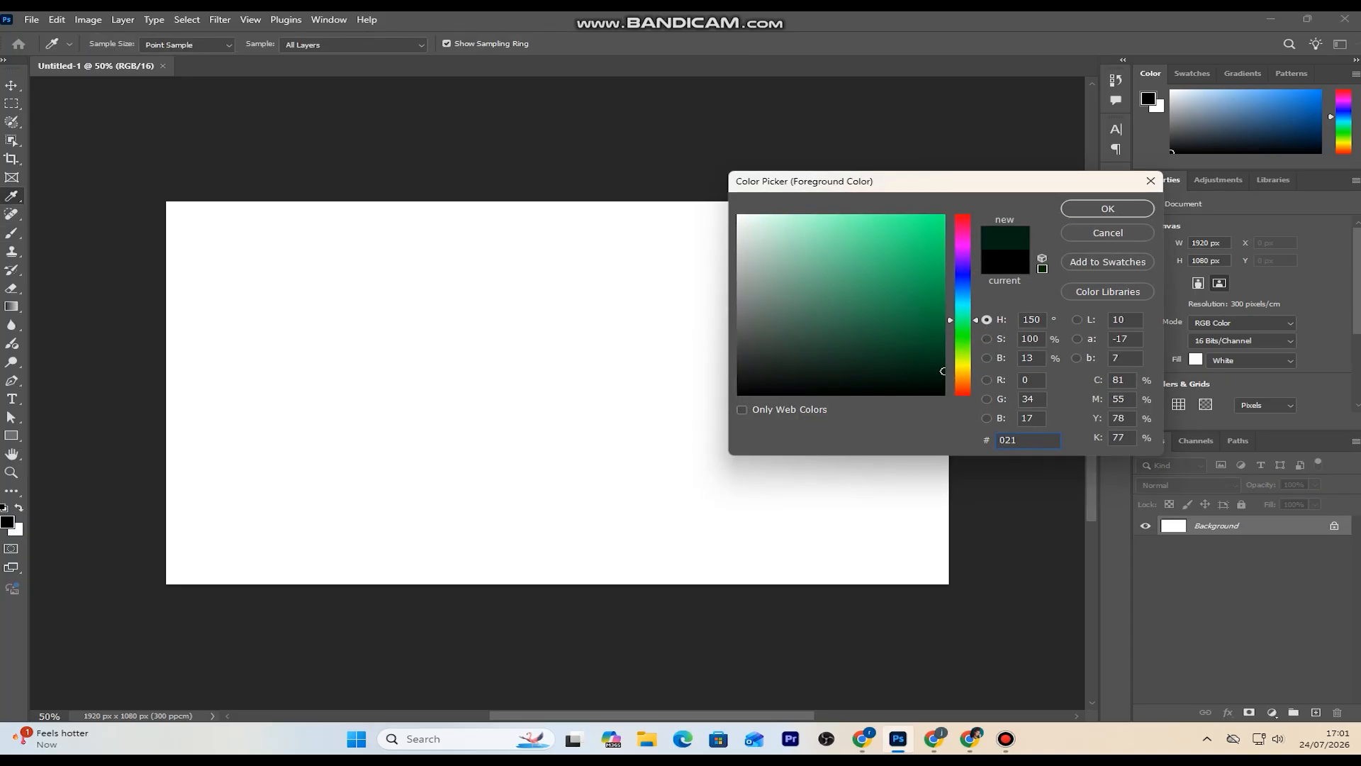
pyautogui.write('a')
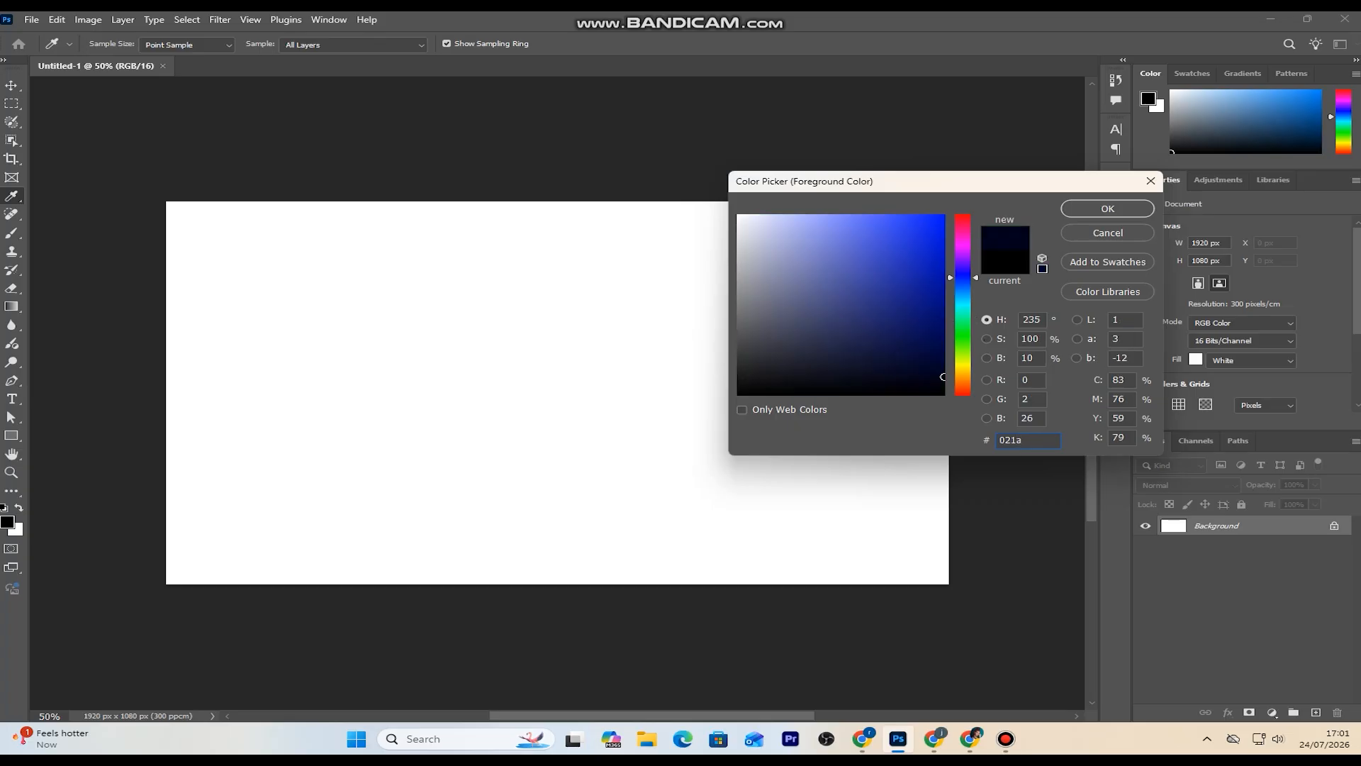
pyautogui.write('41')
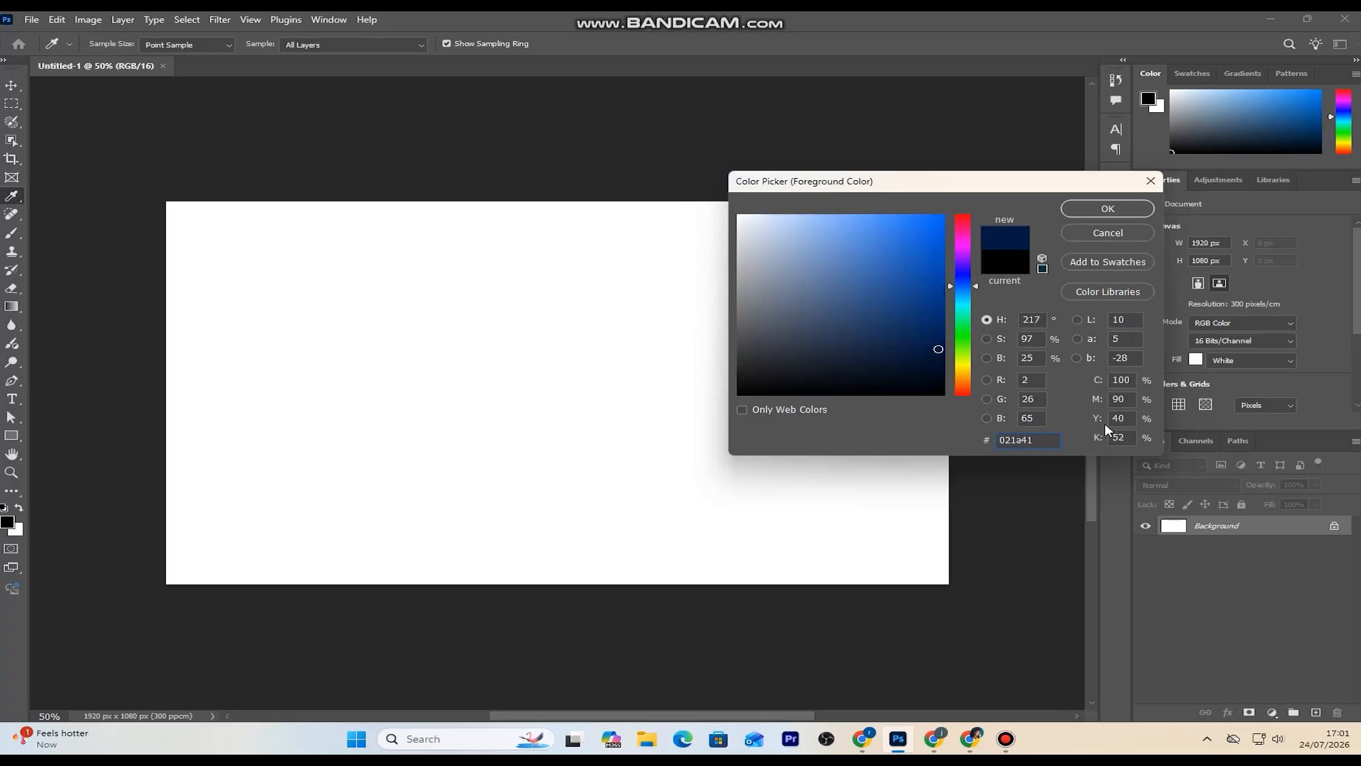
pyautogui.click(1107, 209)
pyautogui.press('b')
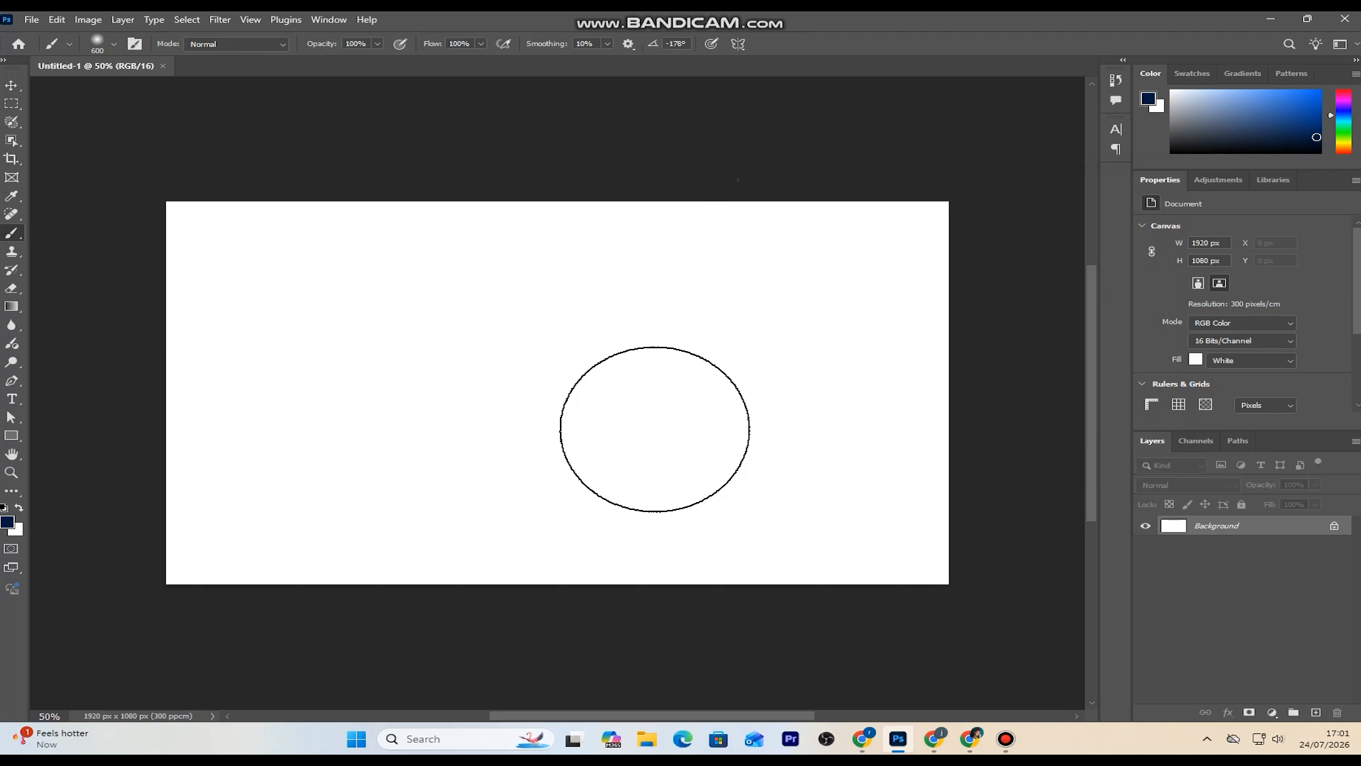
pyautogui.press(']')
pyautogui.press(']')
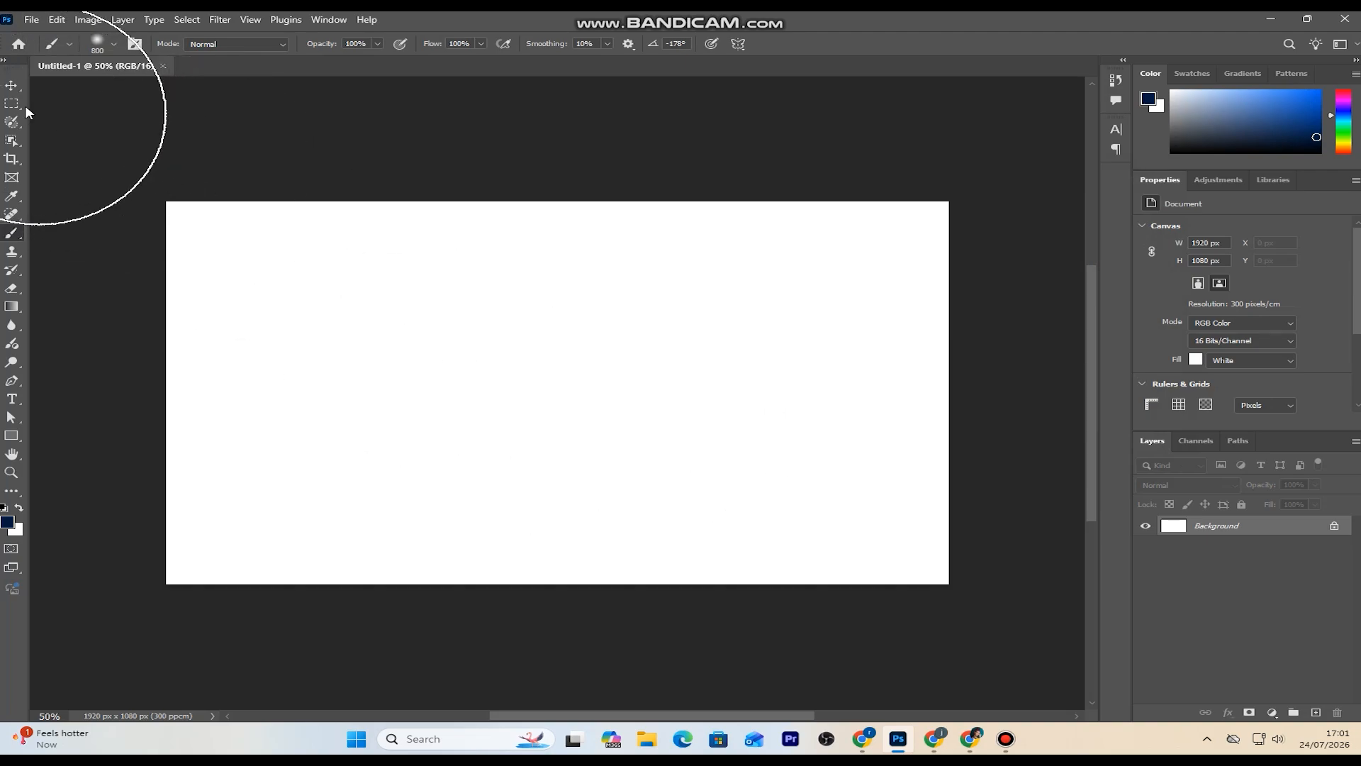
pyautogui.click(12, 86)
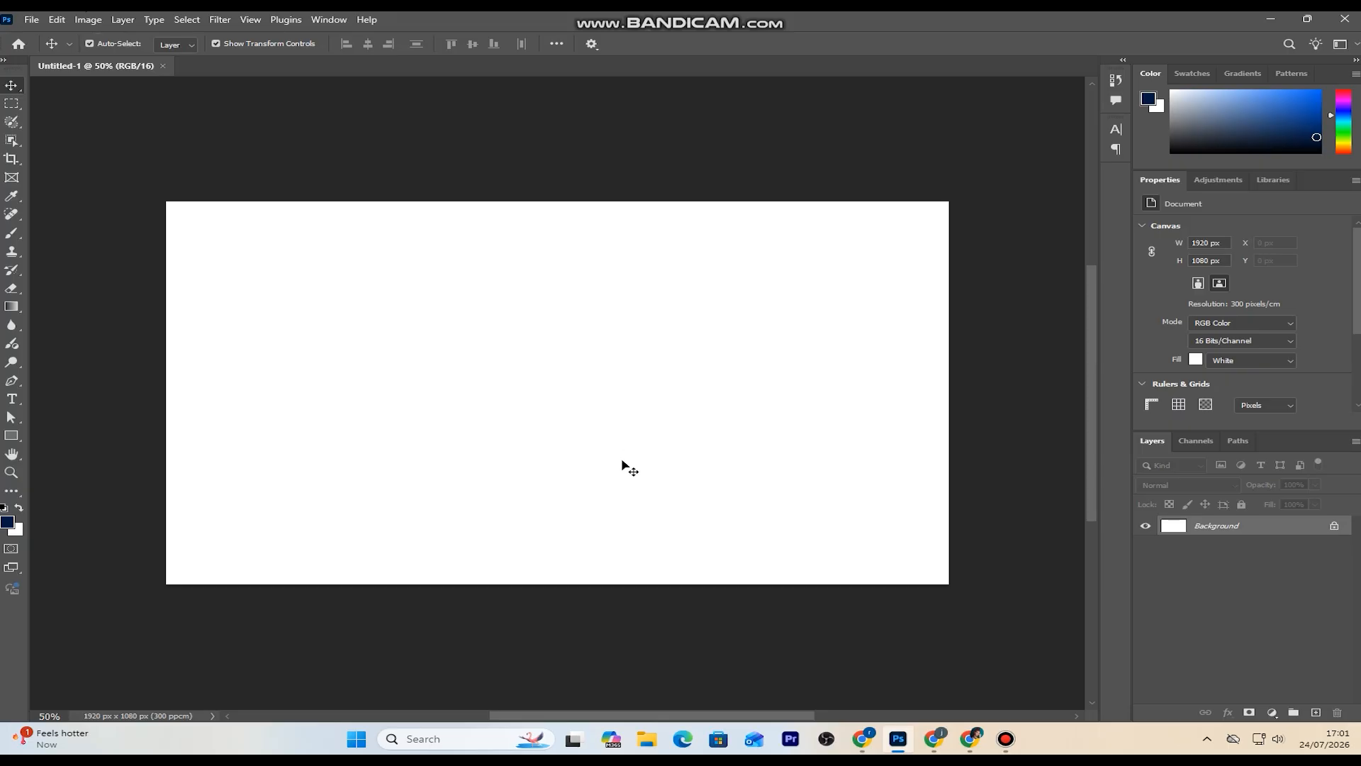
pyautogui.hotkey('alt', 'BackSpace')
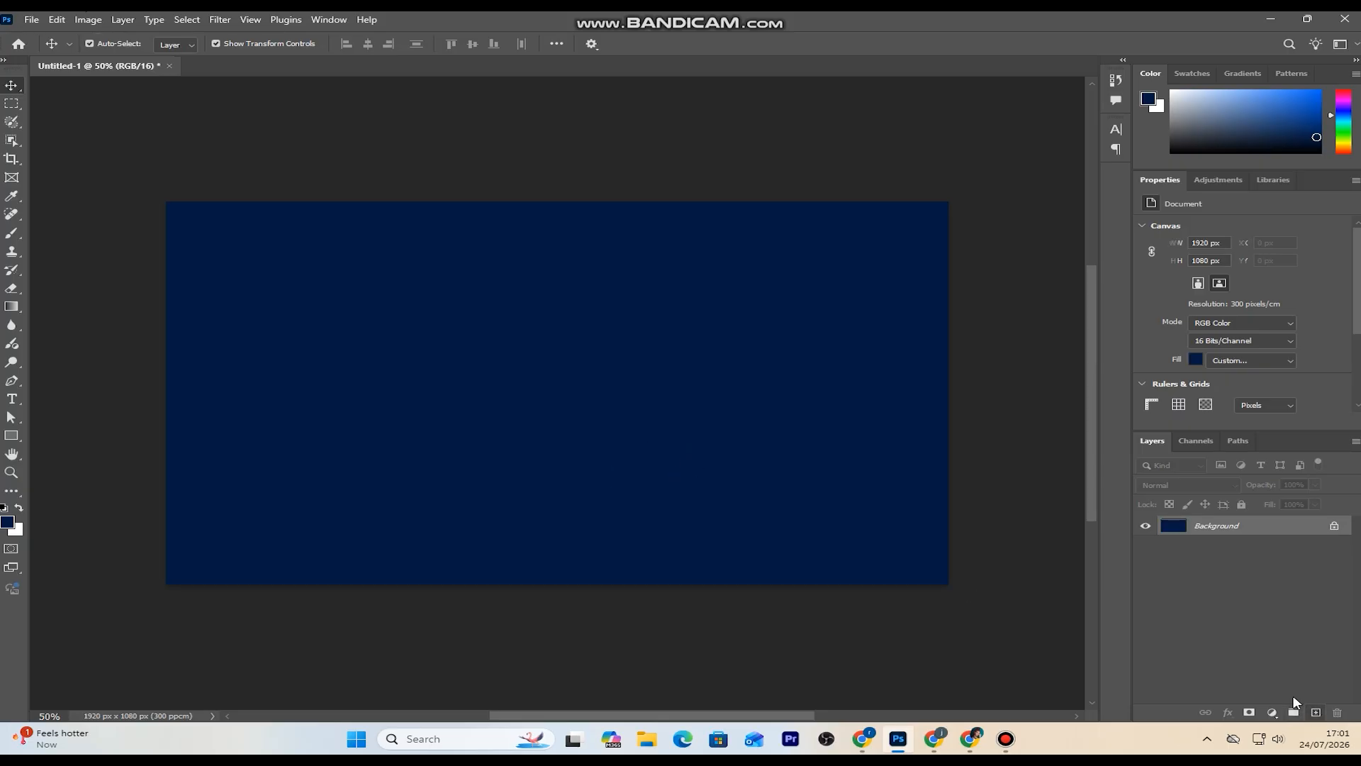
# - On a new layer, paint one soft 900 px brush spot in #114570 at the center of the canvas
pyautogui.click(1315, 711)
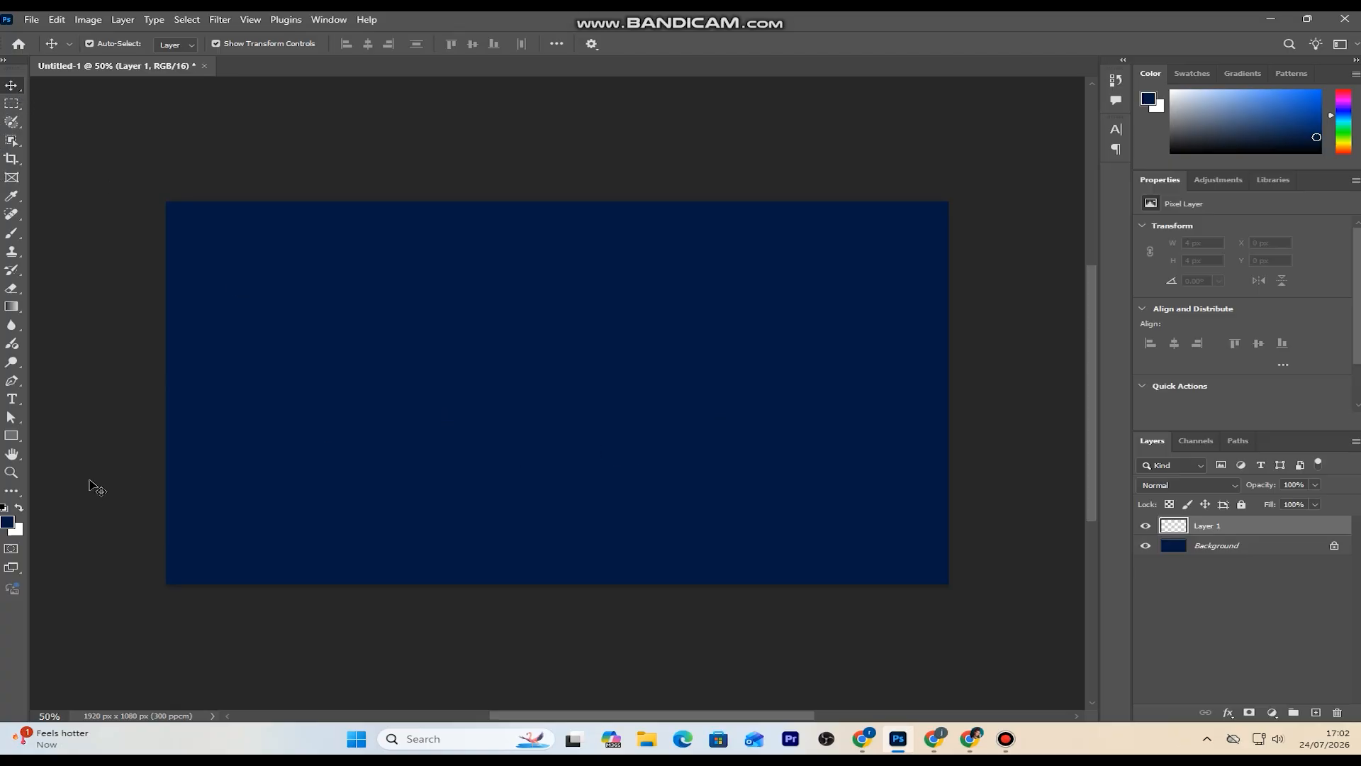
pyautogui.click(8, 522)
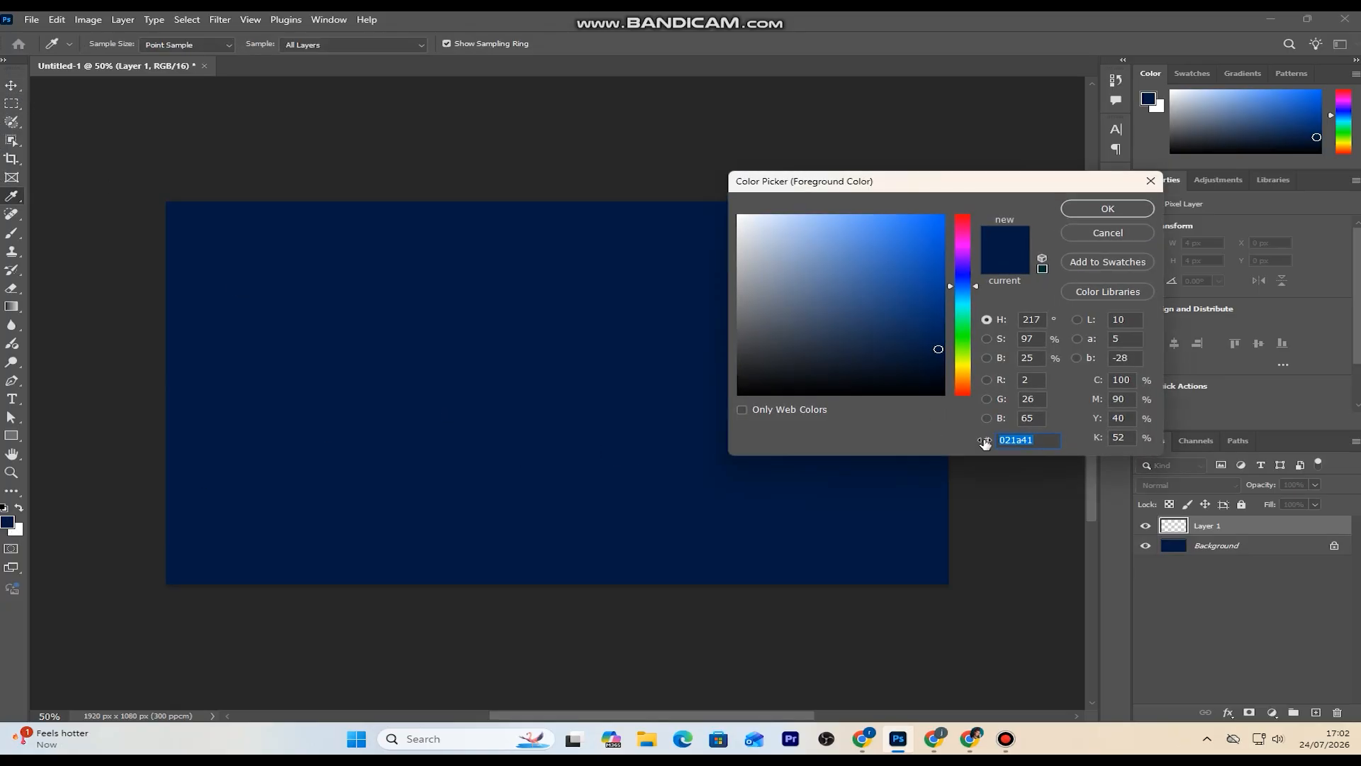
pyautogui.write('11')
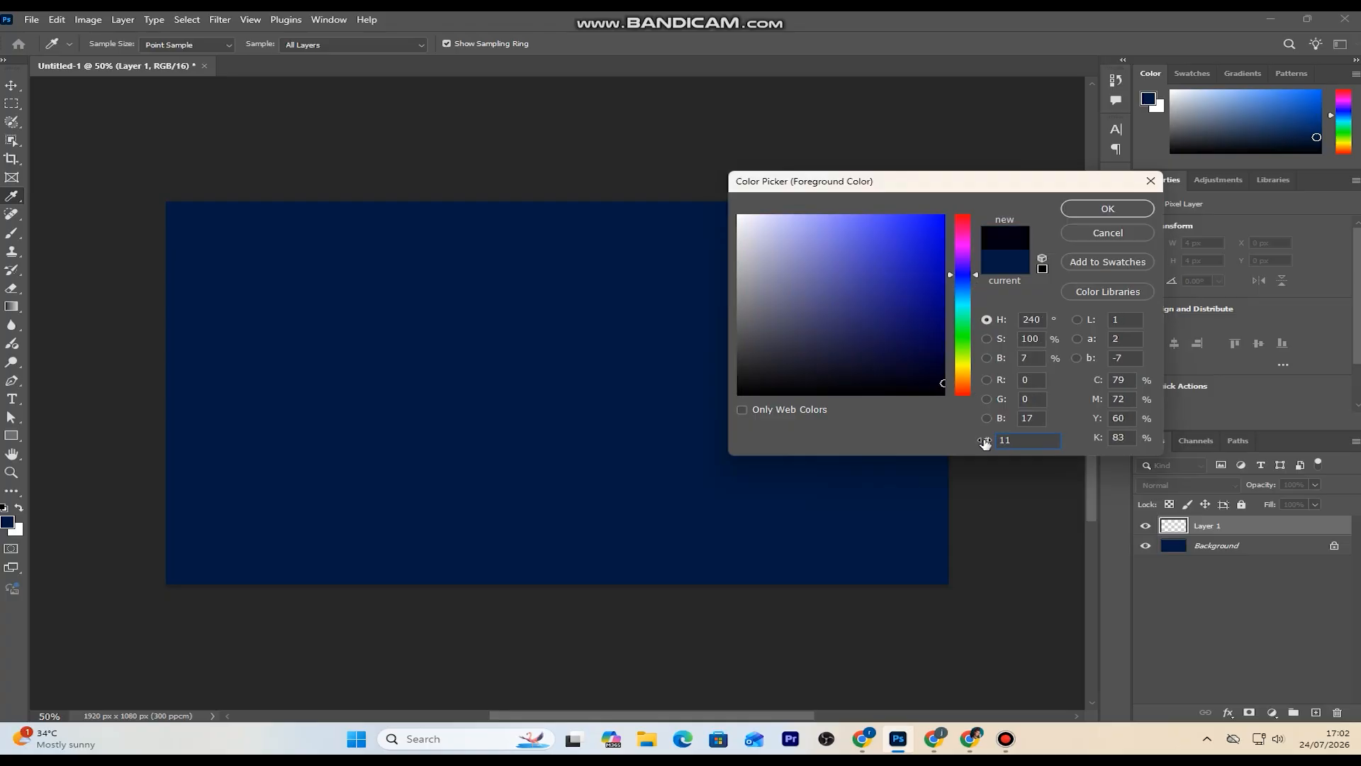
pyautogui.write('45')
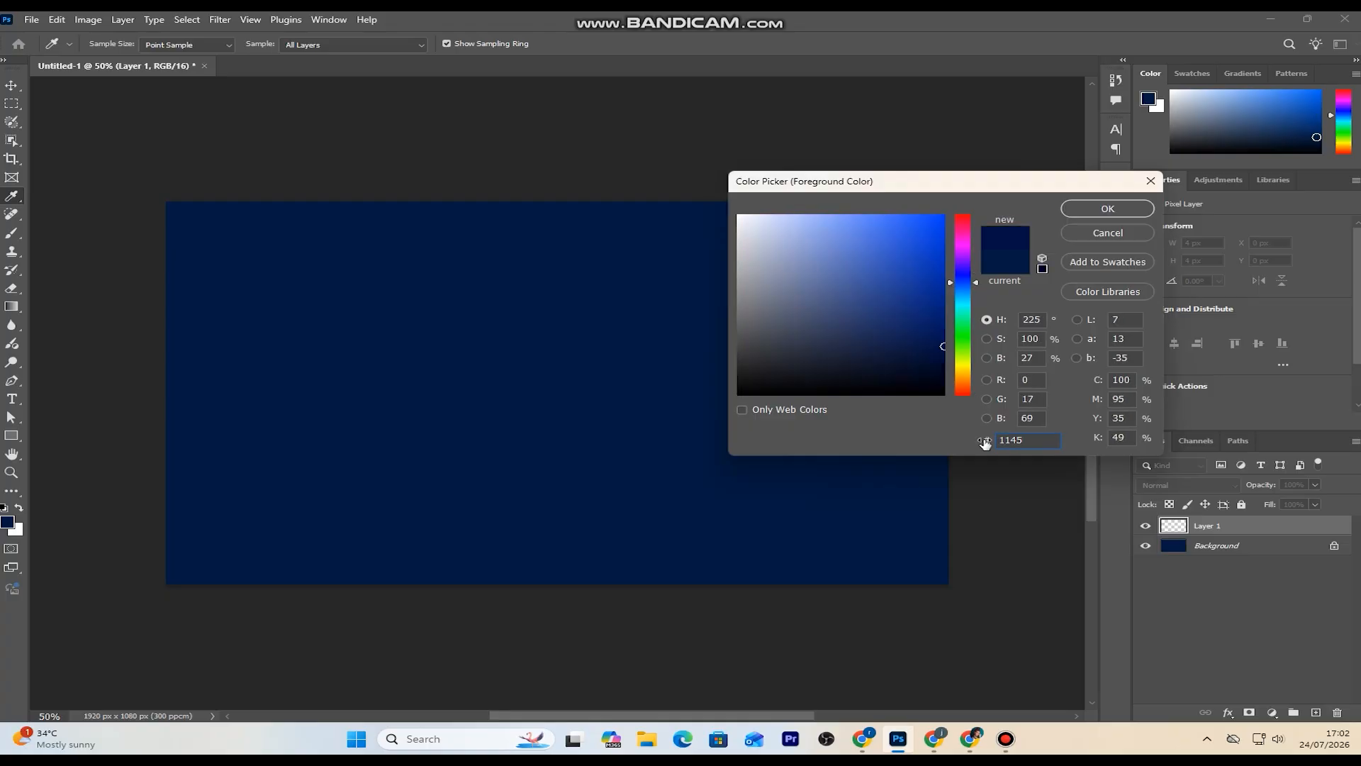
pyautogui.write('70')
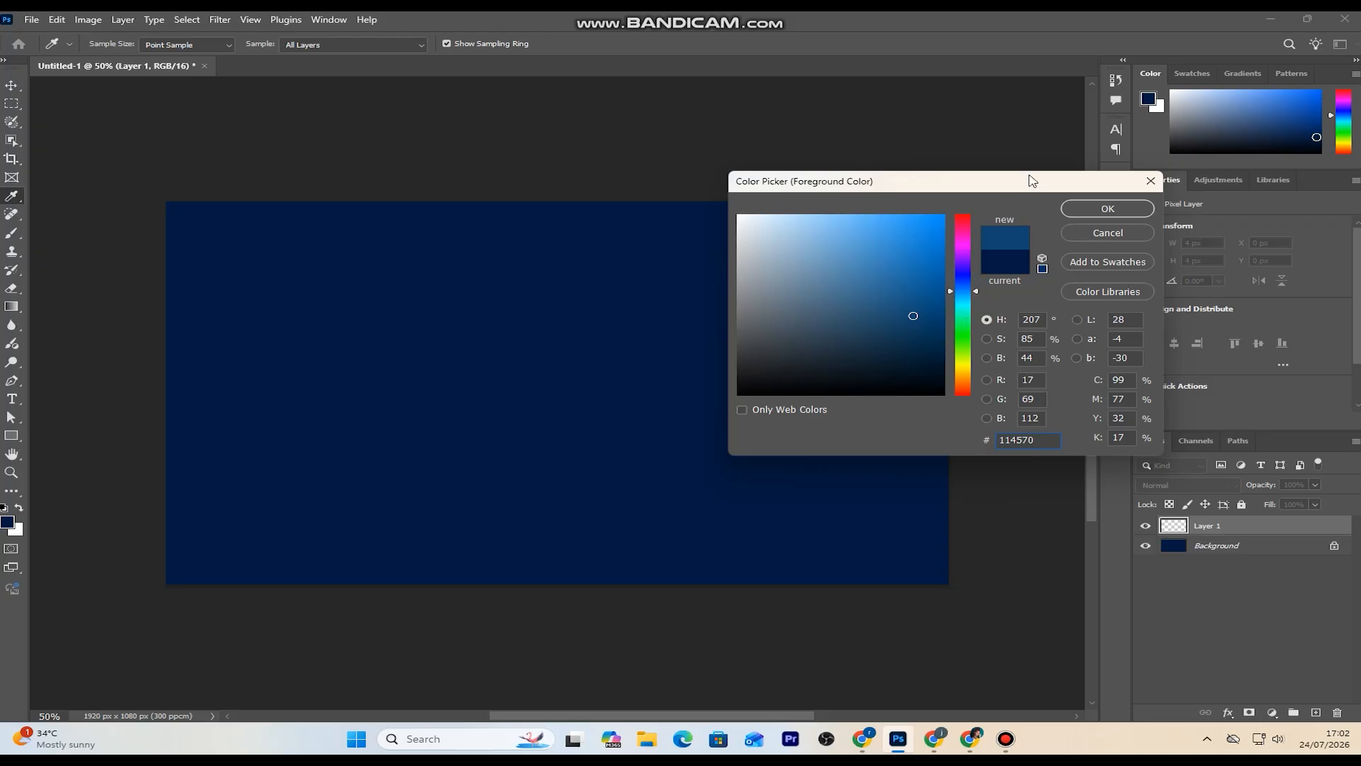
pyautogui.click(1120, 209)
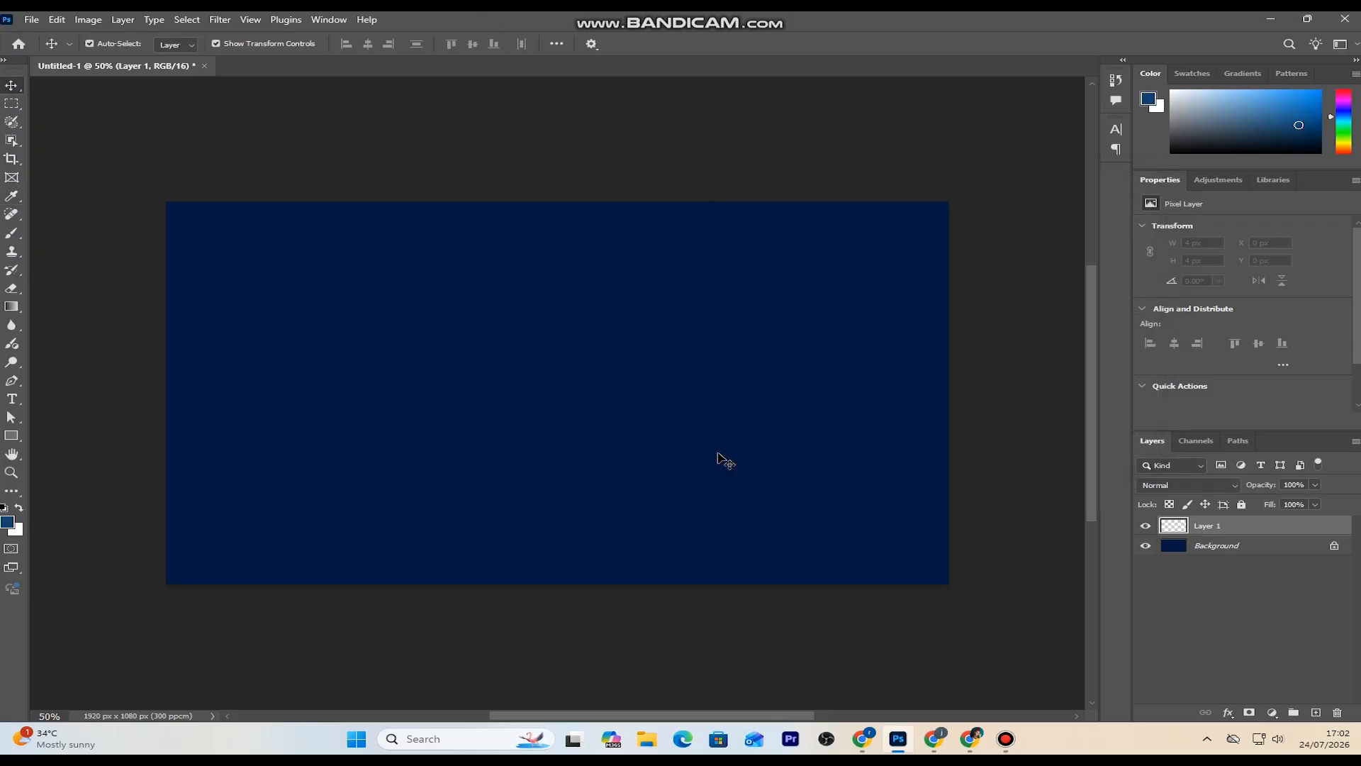
pyautogui.click(12, 233)
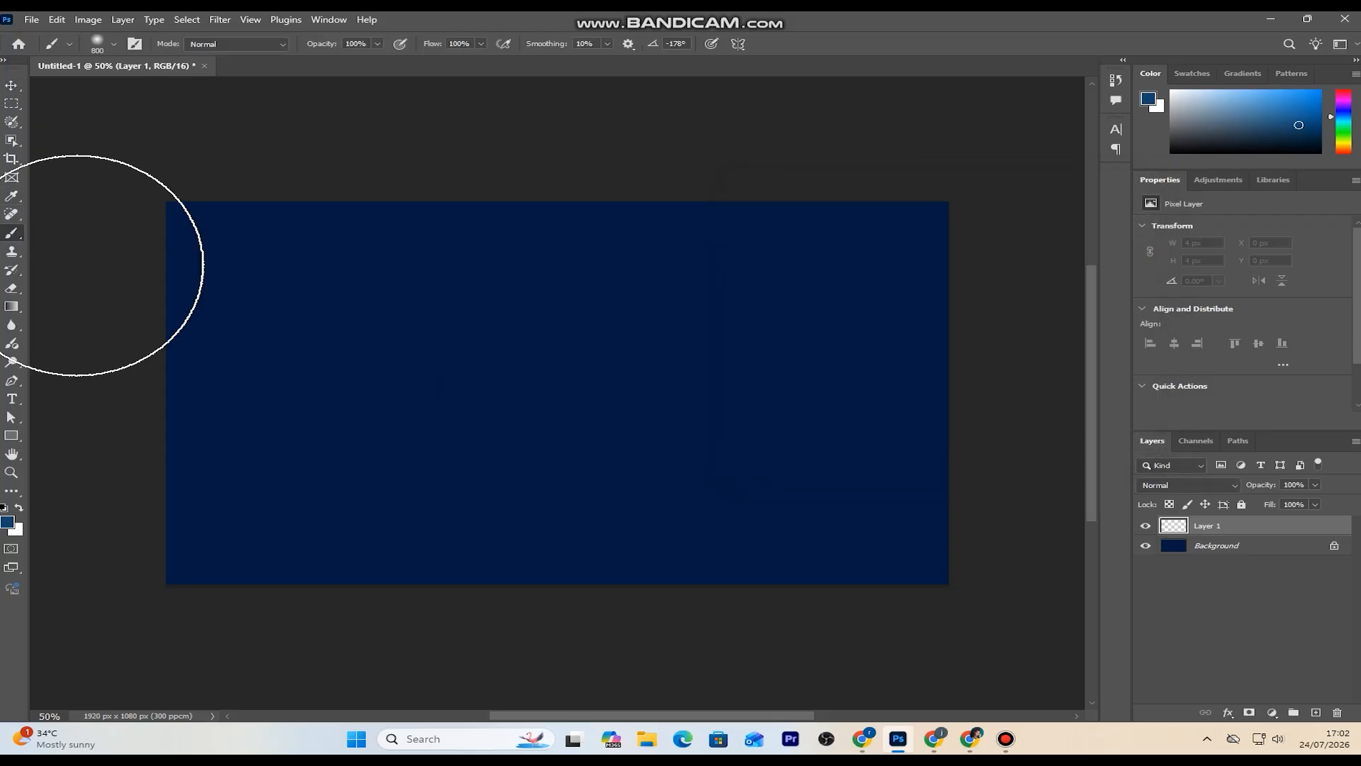
pyautogui.press(']')
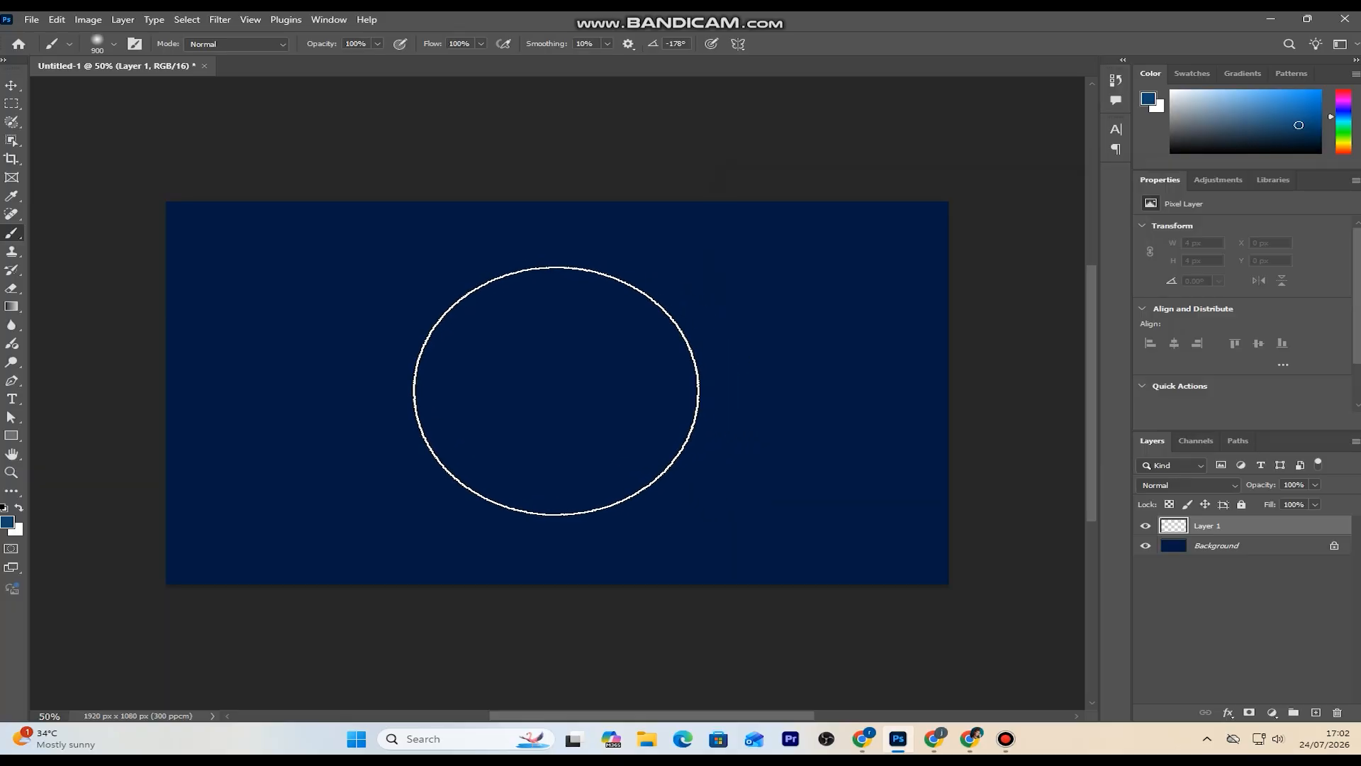
pyautogui.click(556, 391)
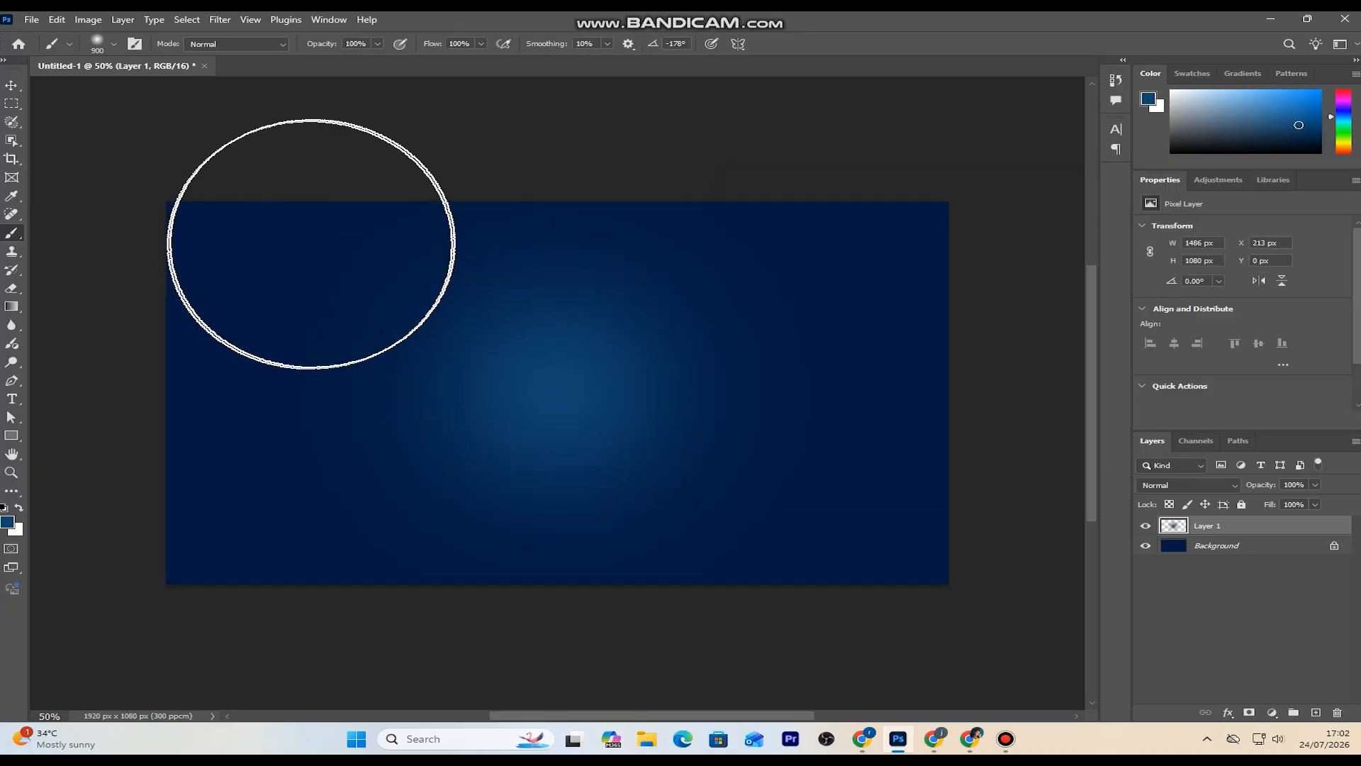
# - Apply a Gaussian Blur with a radius of 4 pixels to the painted glow layer
pyautogui.click(11, 85)
pyautogui.click(220, 19)
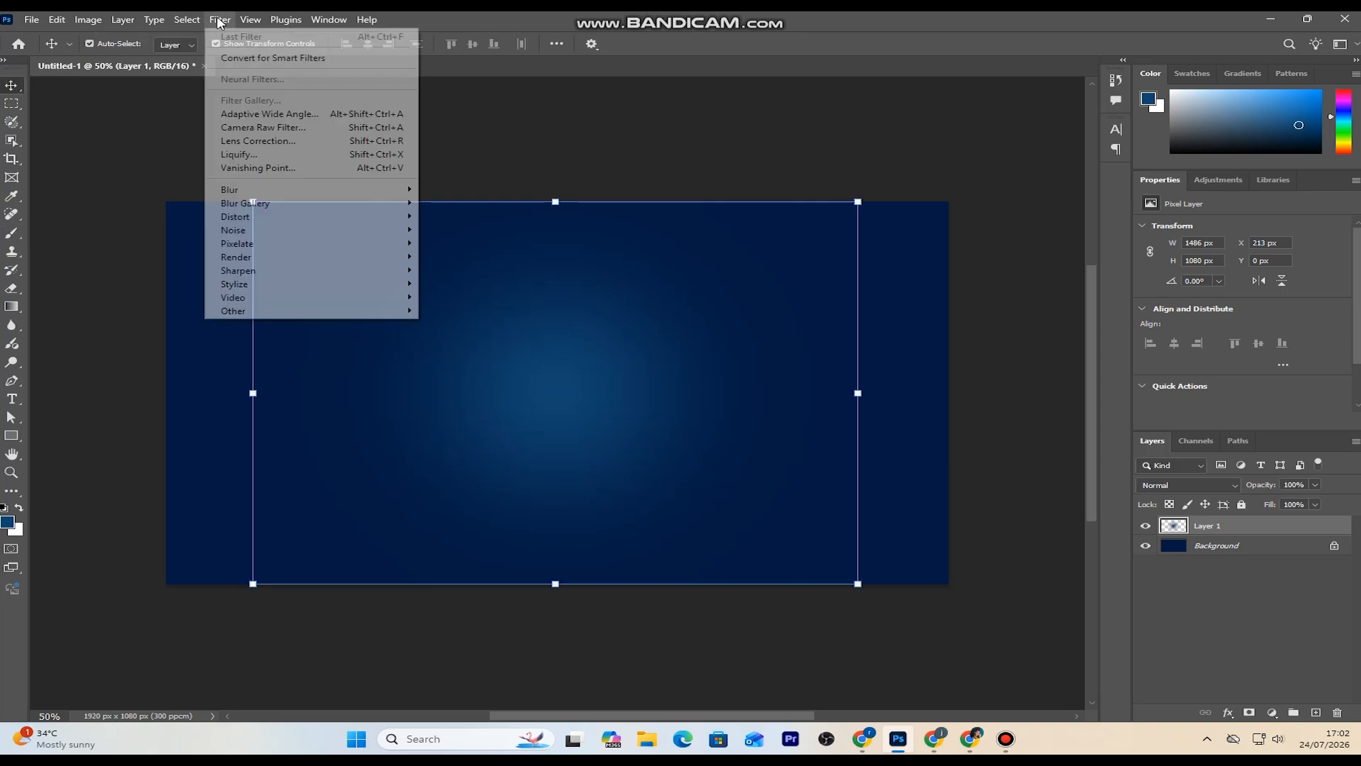
pyautogui.moveTo(372, 190)
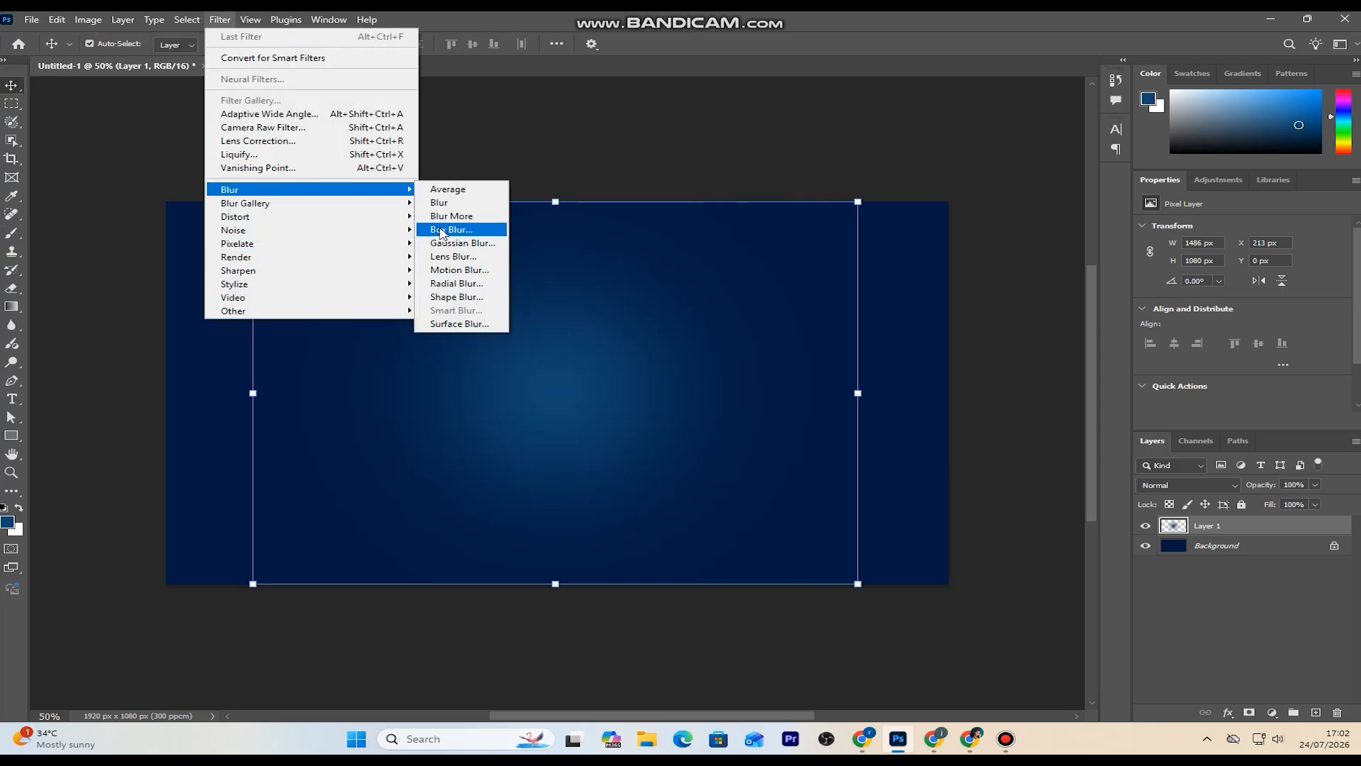
pyautogui.click(454, 242)
pyautogui.press('Return')
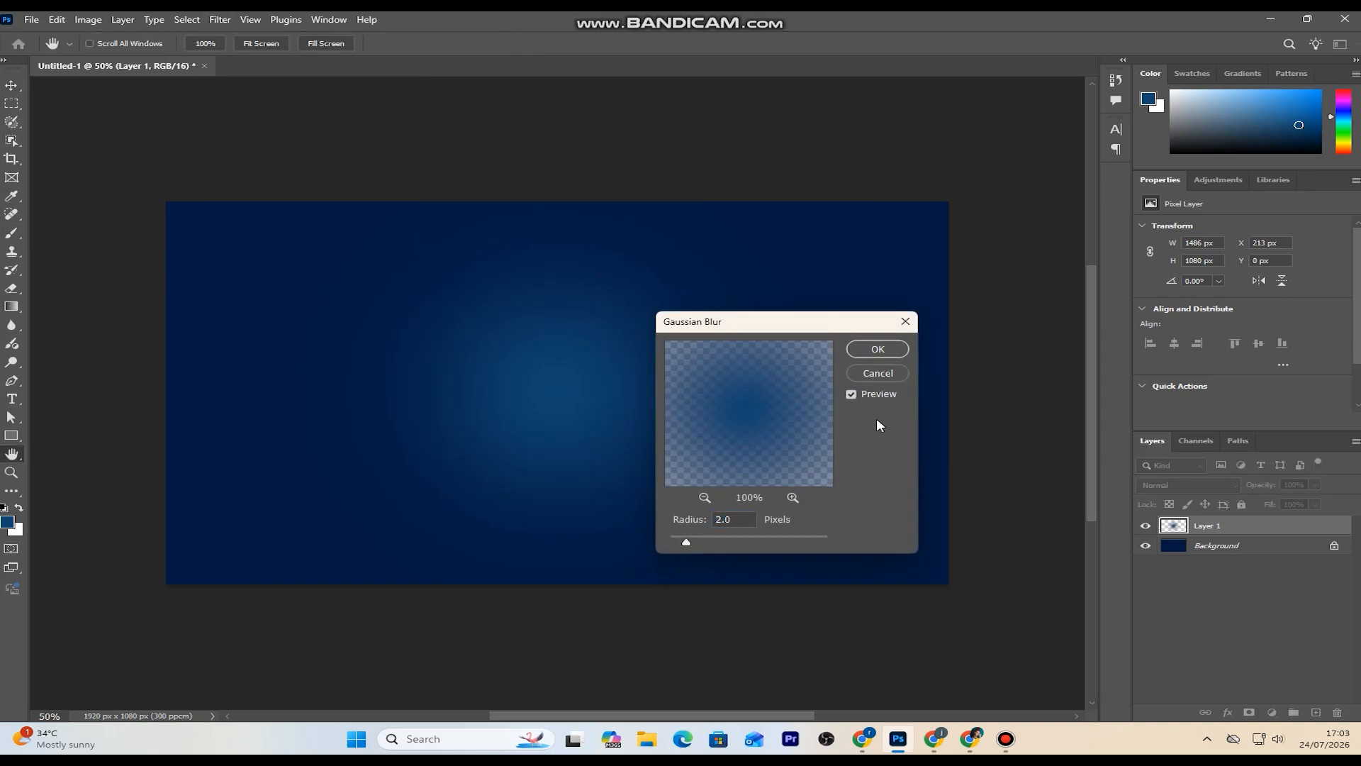
pyautogui.moveTo(749, 519); pyautogui.dragTo(543, 519)
pyautogui.write('4')
pyautogui.click(878, 349)
pyautogui.press('v')
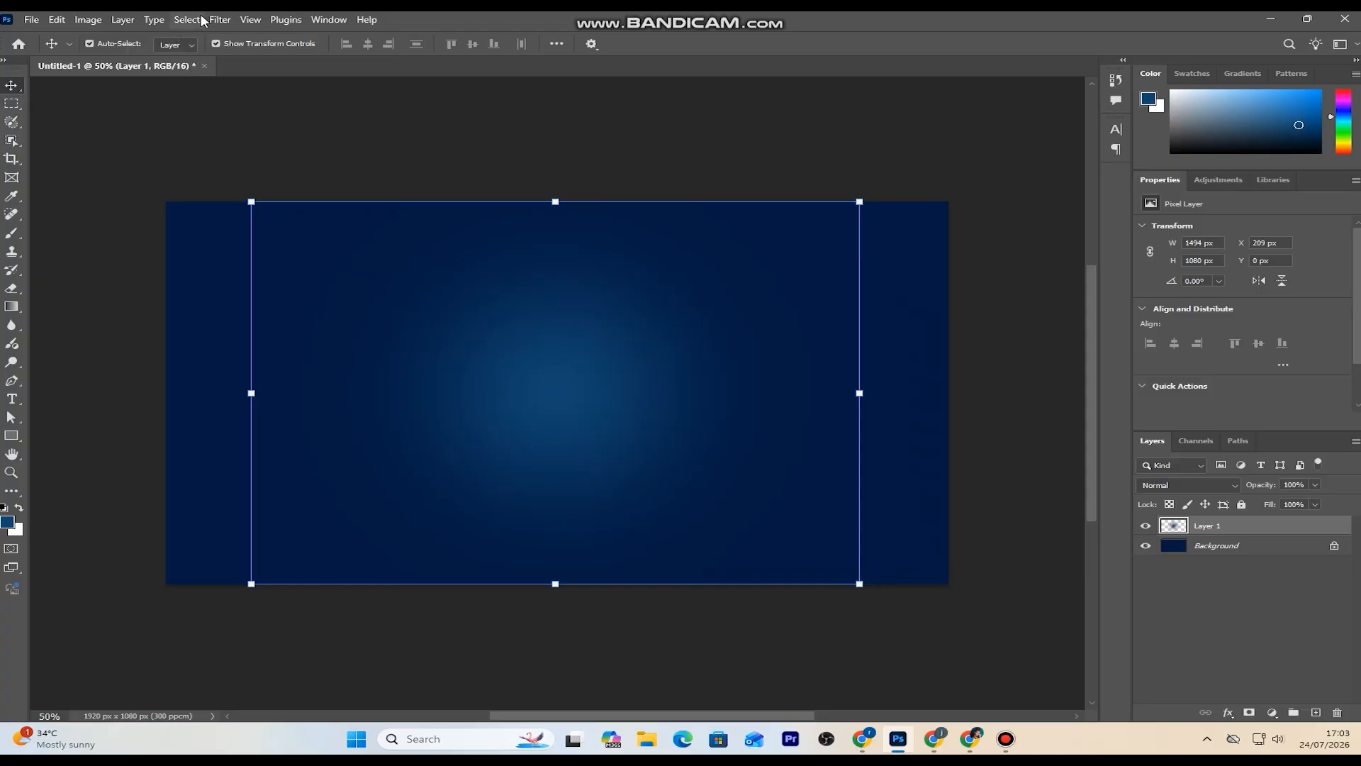
# - Add 3% noise to the glow layer with Uniform distribution and Monochromatic switched off
pyautogui.click(220, 19)
pyautogui.moveTo(250, 234)
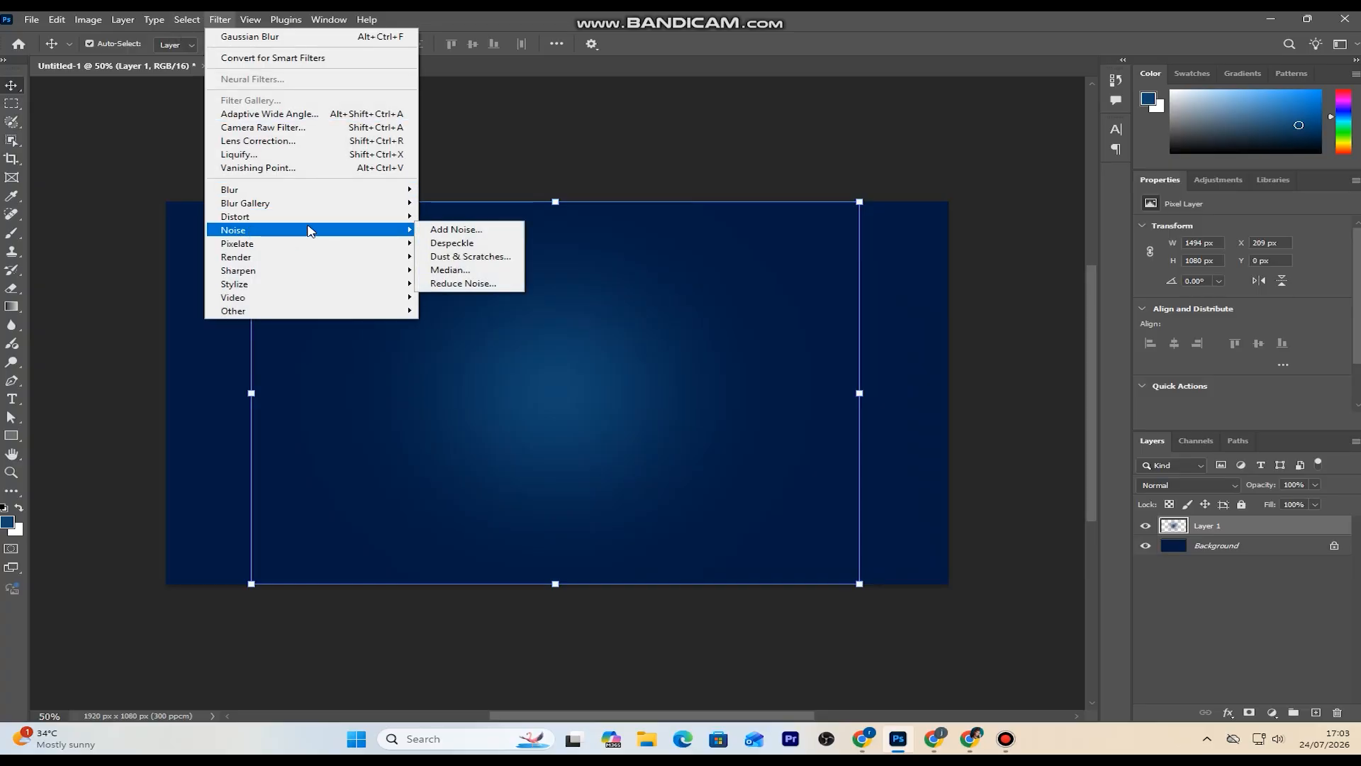
pyautogui.click(454, 231)
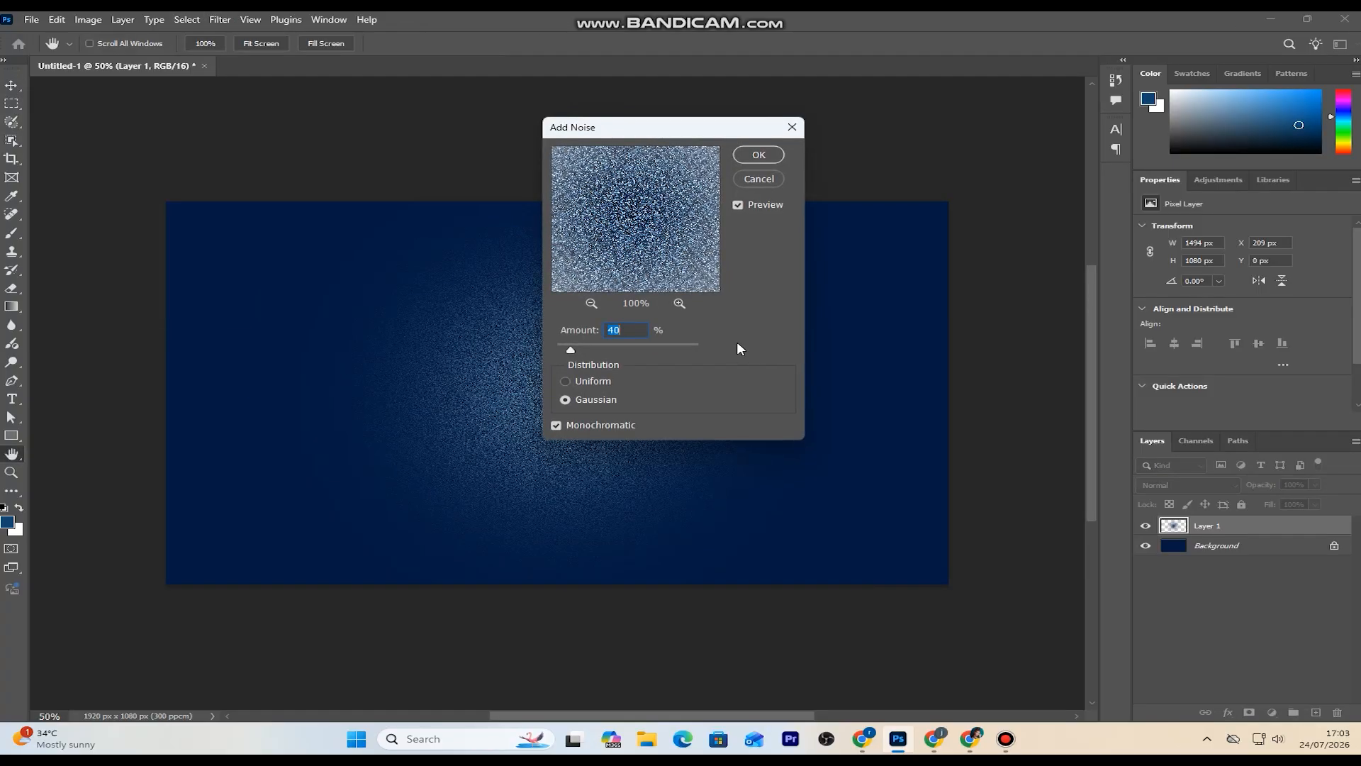
pyautogui.click(494, 385)
pyautogui.moveTo(619, 331); pyautogui.dragTo(468, 381)
pyautogui.write('3')
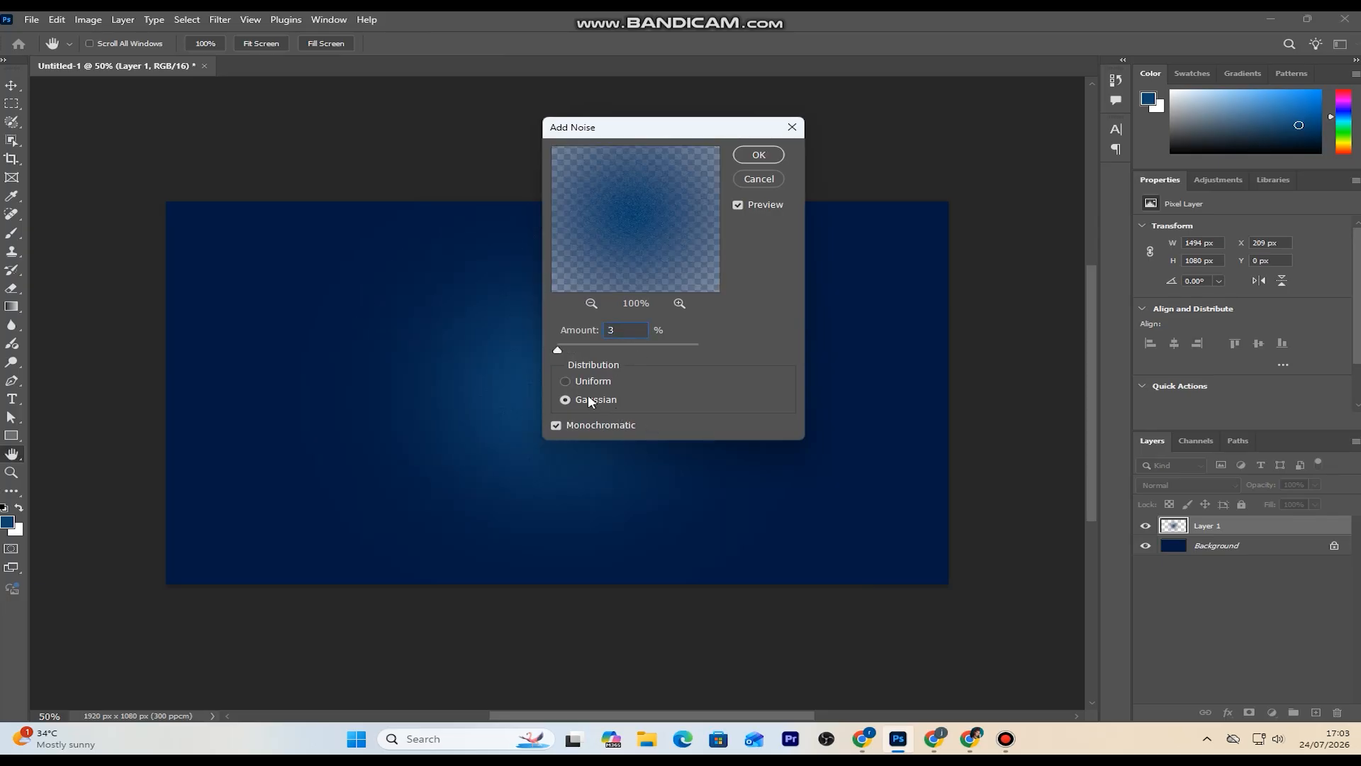
pyautogui.click(592, 382)
pyautogui.click(556, 425)
pyautogui.click(769, 155)
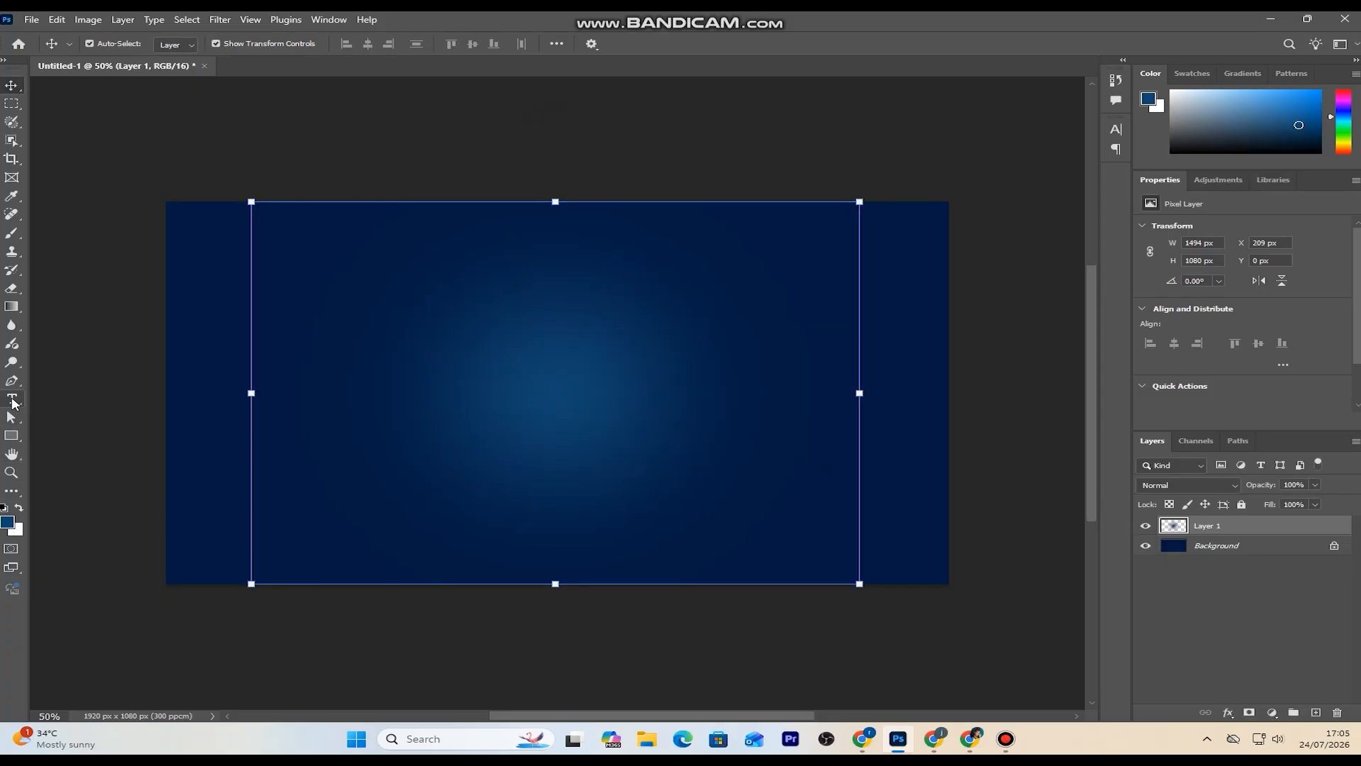
# - Set the foreground color to #000000 and add the text PERFECT across the glow in the middle of the canvas
pyautogui.click(9, 524)
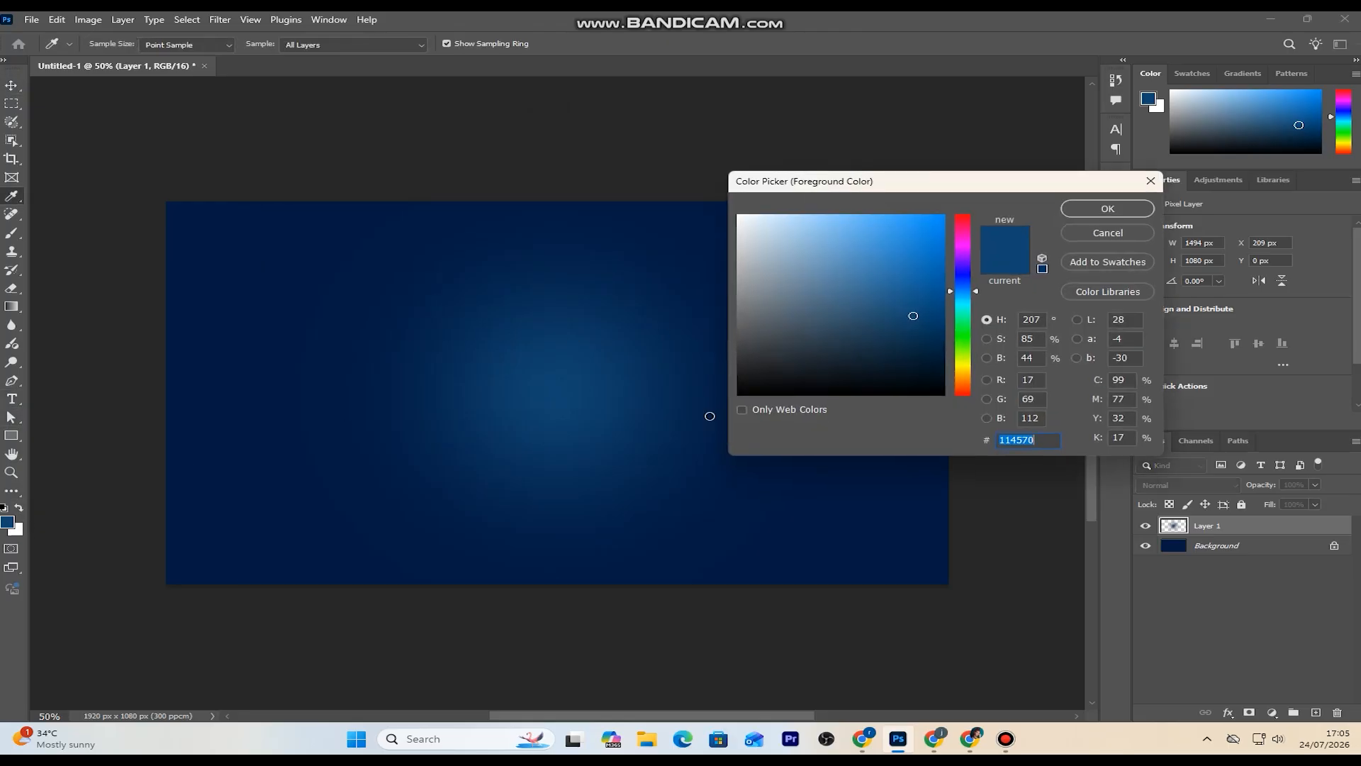
pyautogui.write('000000')
pyautogui.click(1107, 208)
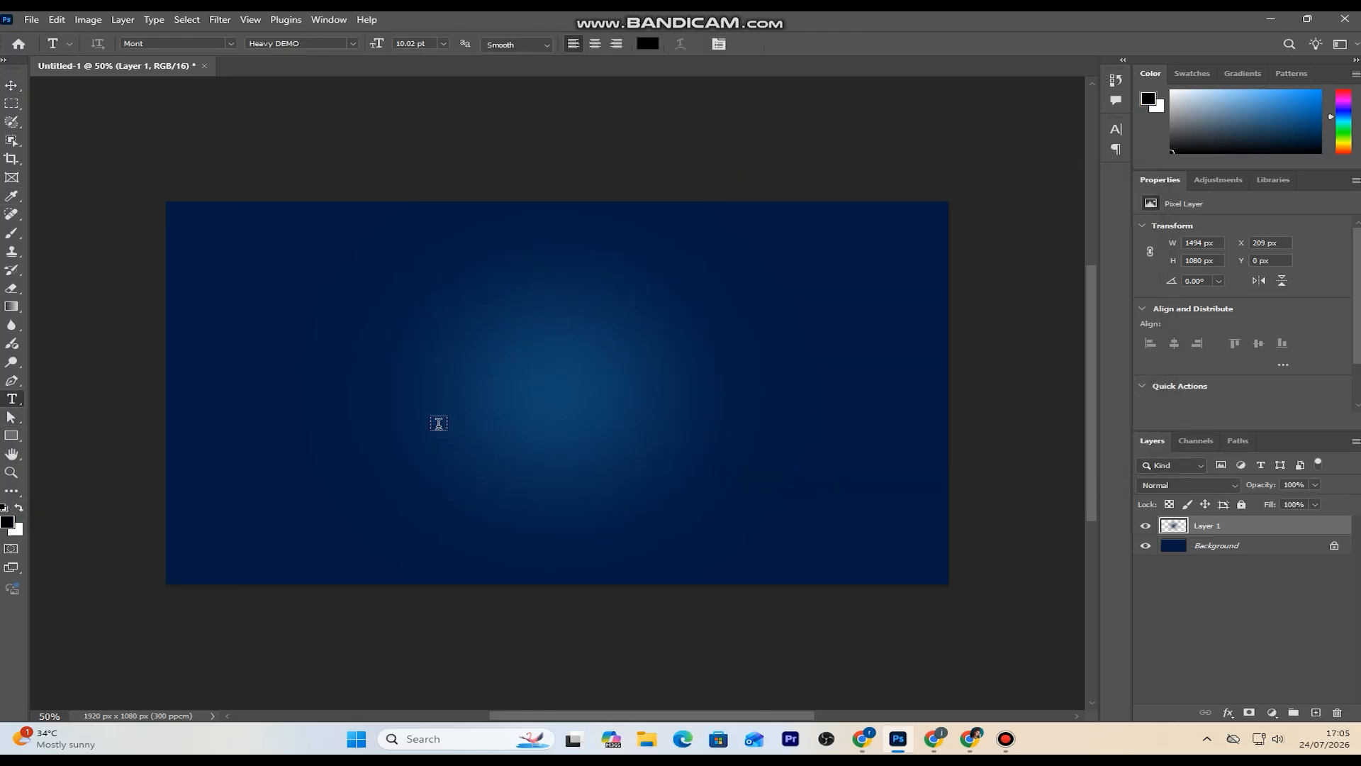
pyautogui.click(413, 398)
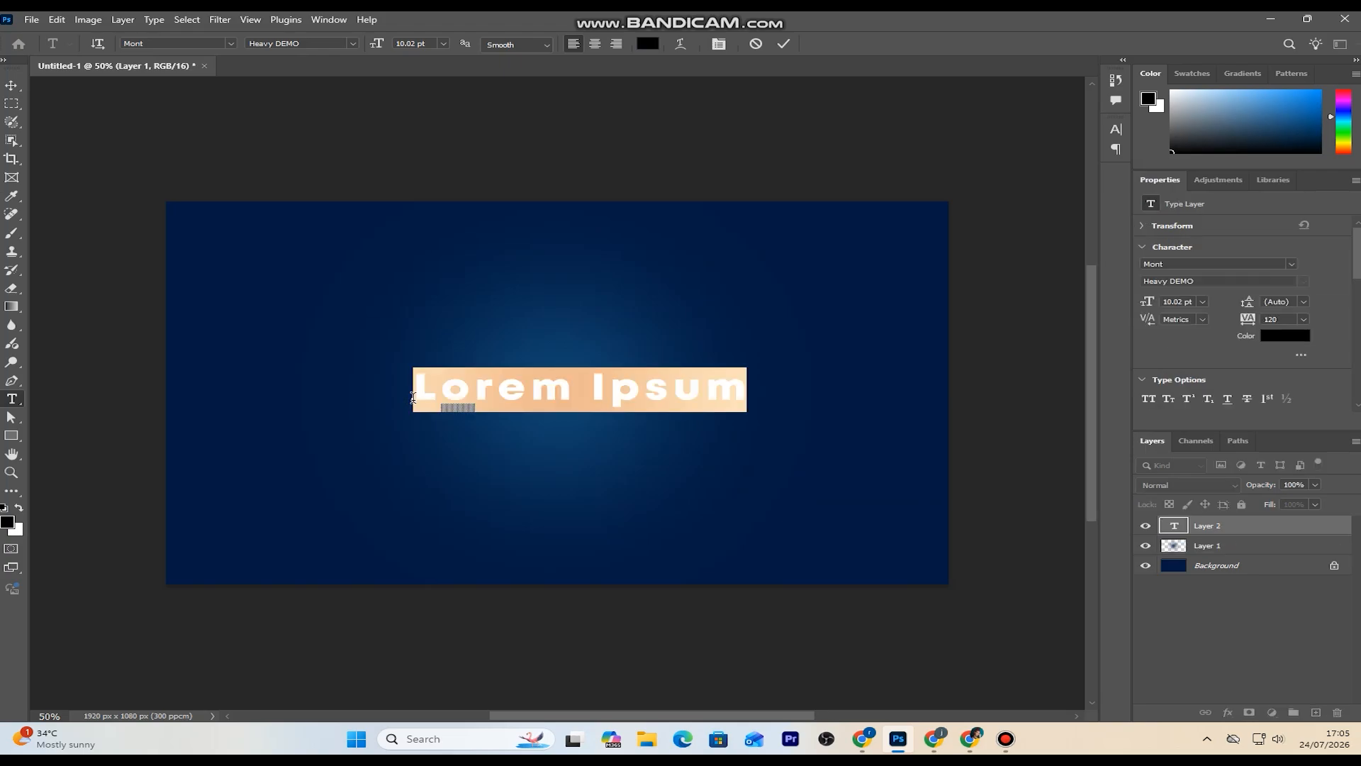
pyautogui.press('BackSpace')
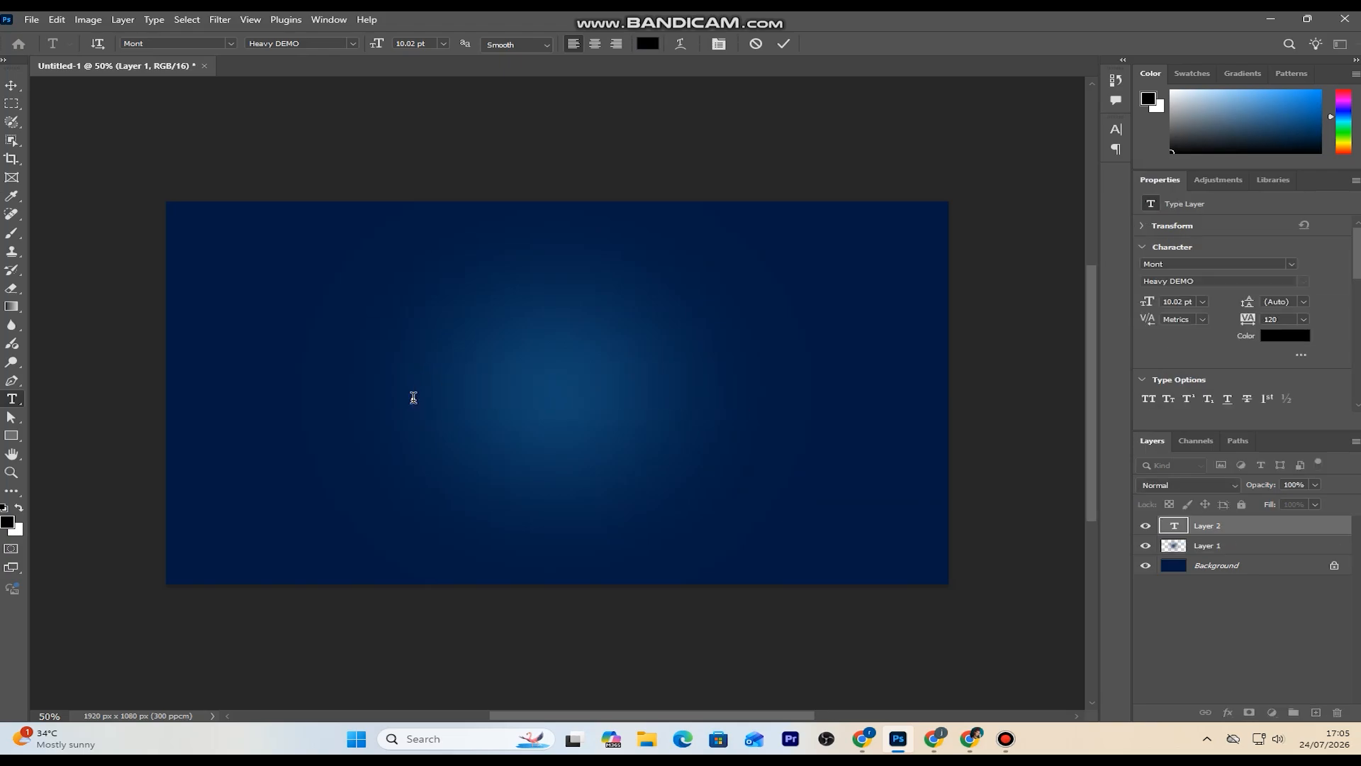
pyautogui.write('PERFECT')
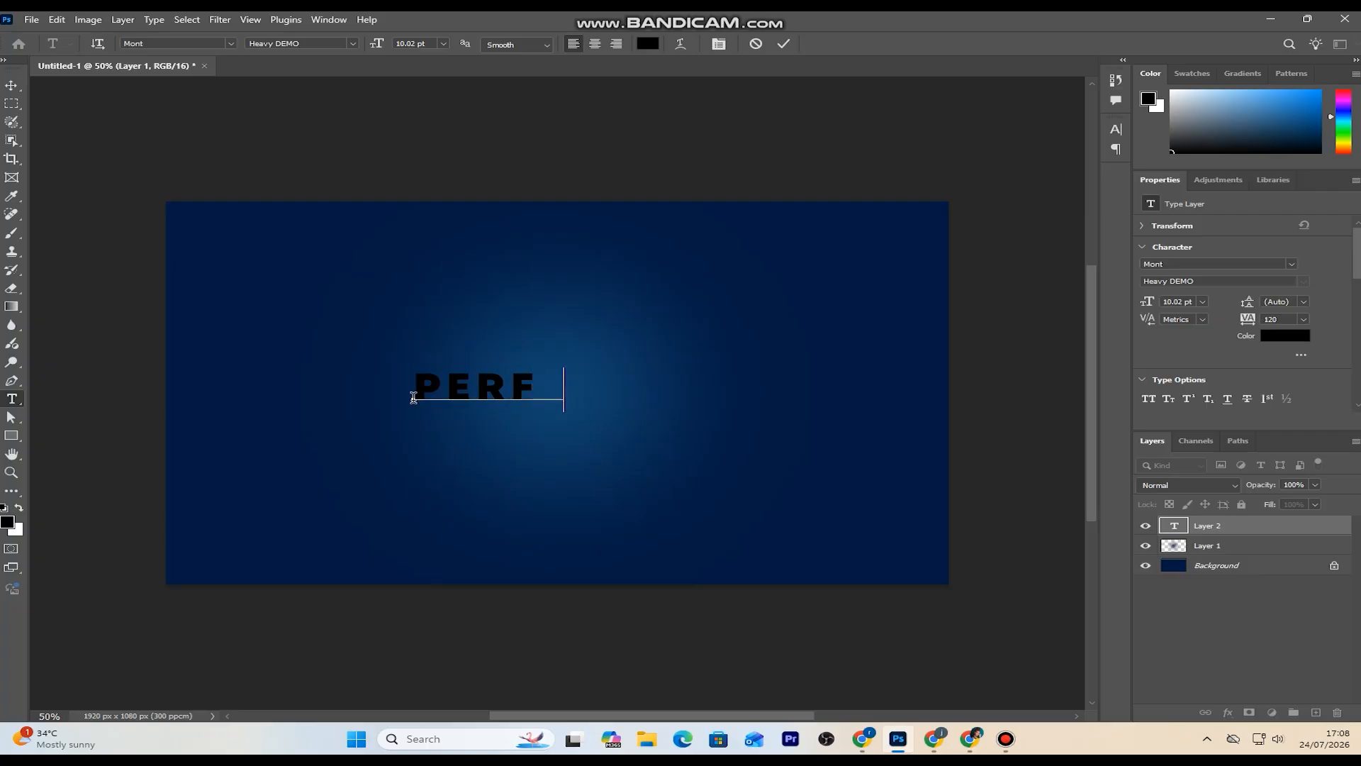
pyautogui.click(786, 43)
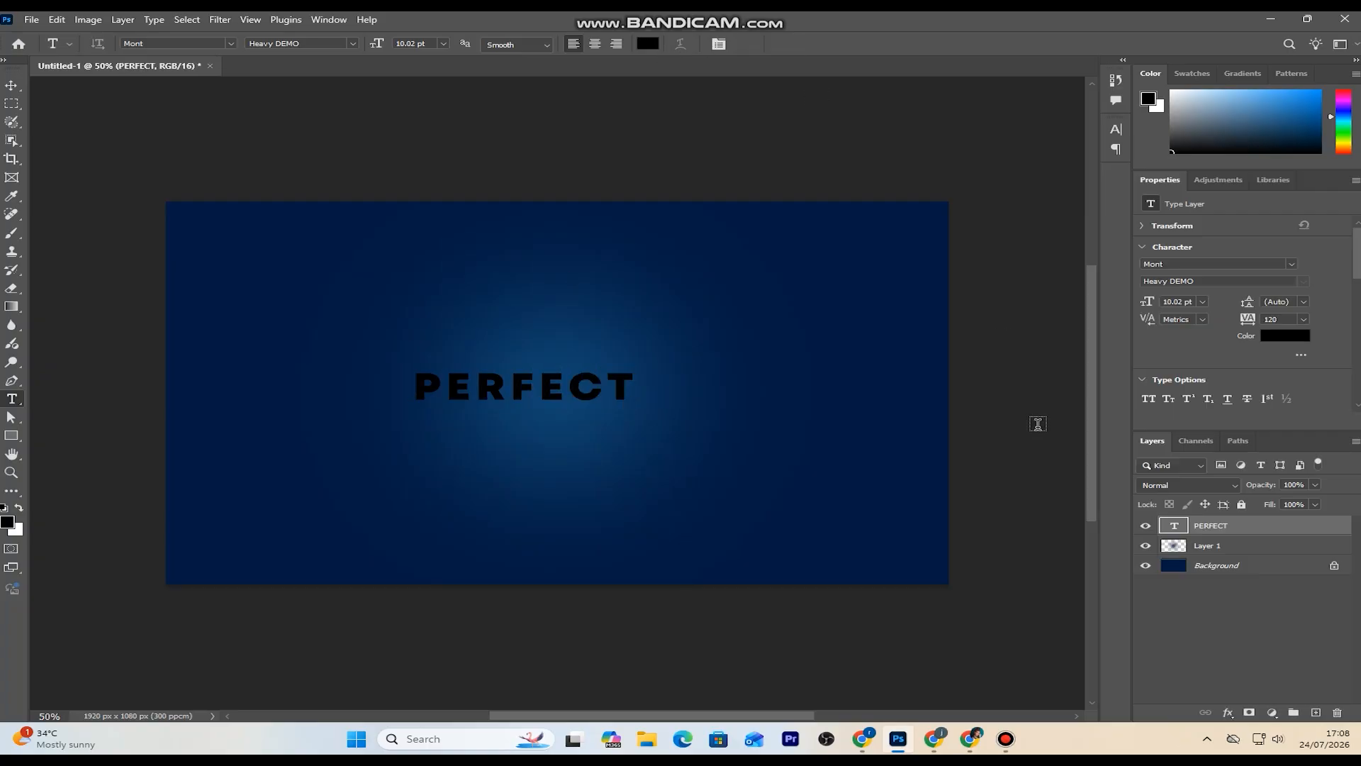
# - Change the font of the PERFECT text to Thank You So Much Regular
pyautogui.doubleClick(1171, 523)
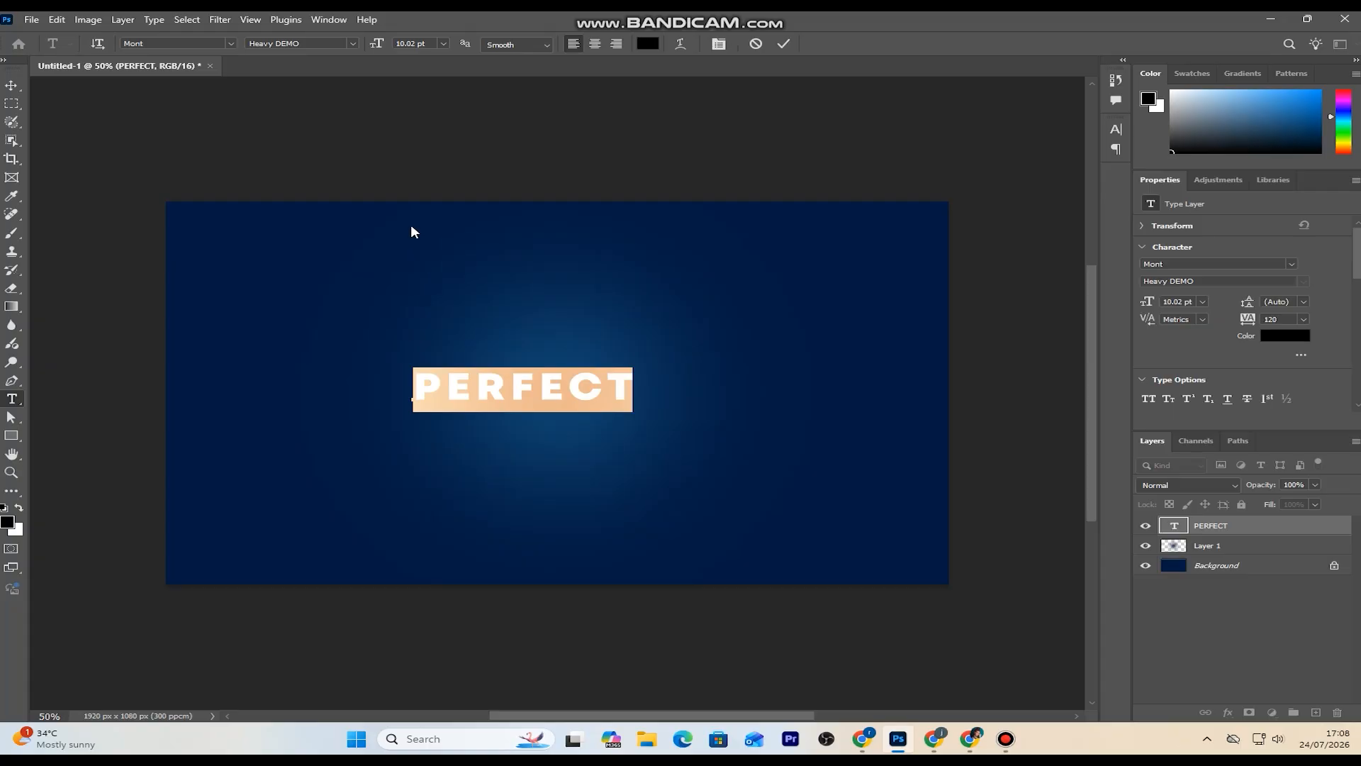
pyautogui.click(228, 44)
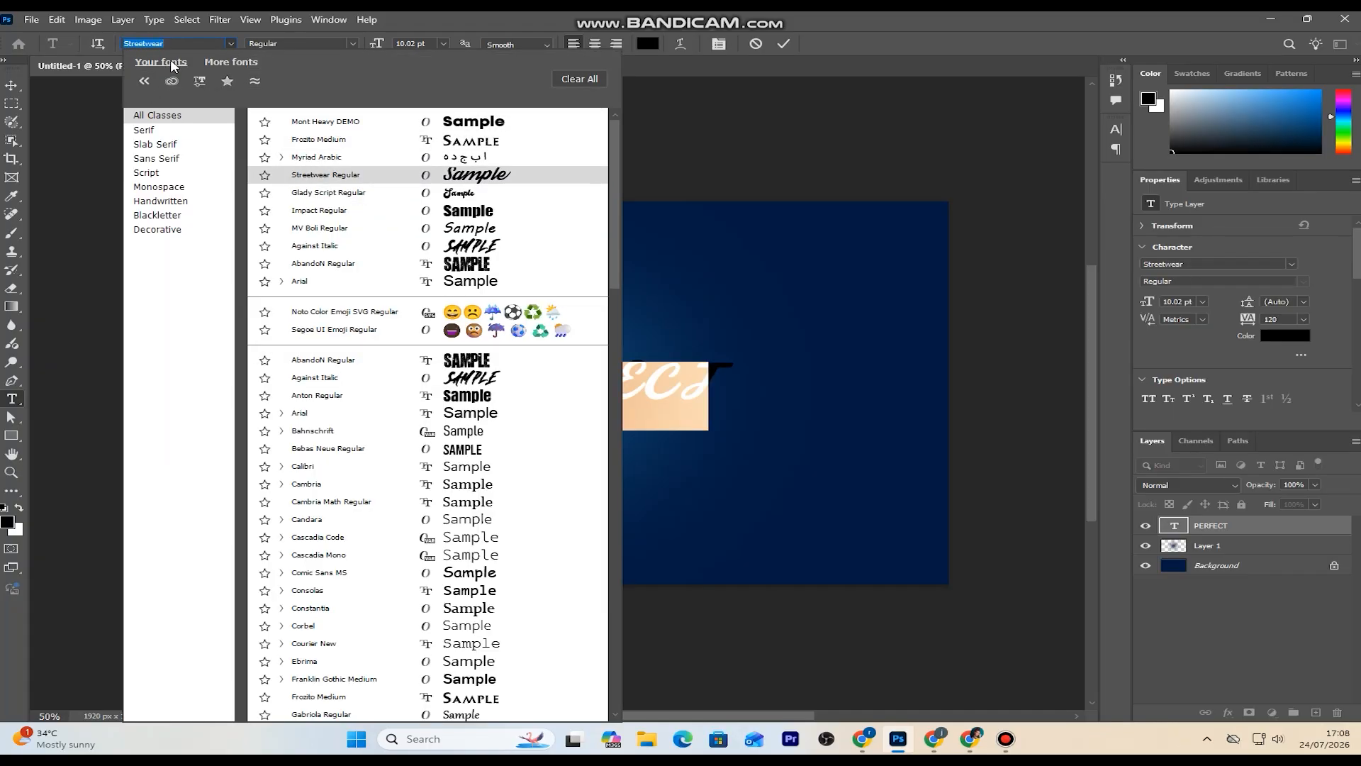
pyautogui.write('TH')
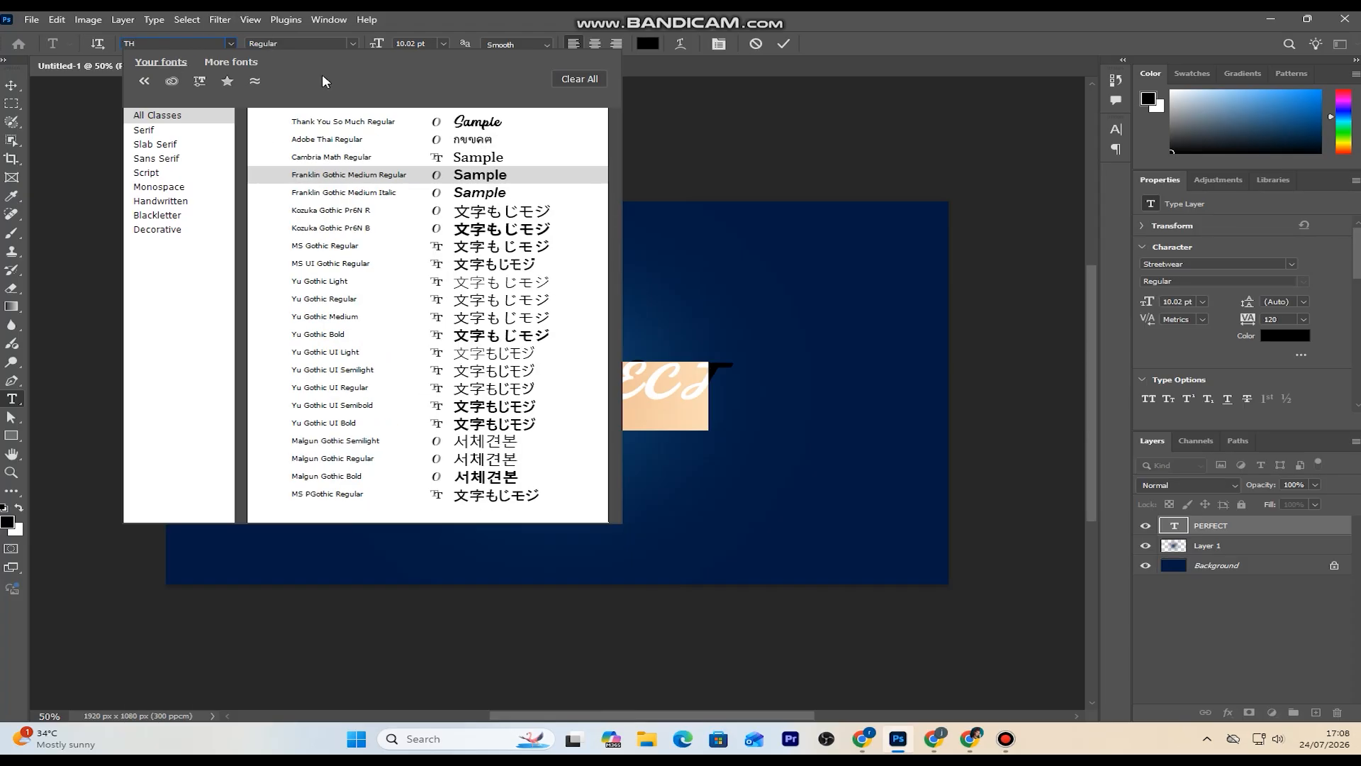
pyautogui.click(347, 121)
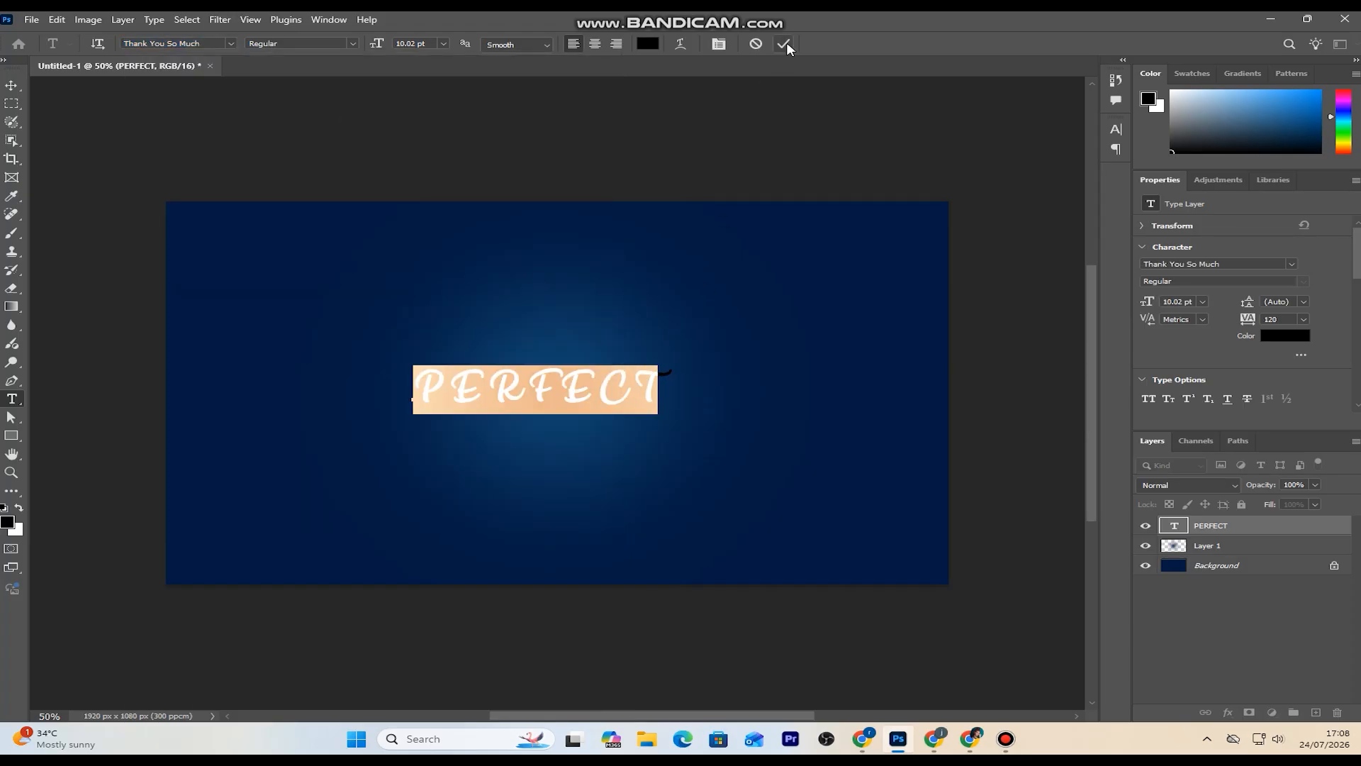
# - Try center and right alignment on the PERFECT text, returning it to left alignment
pyautogui.click(594, 44)
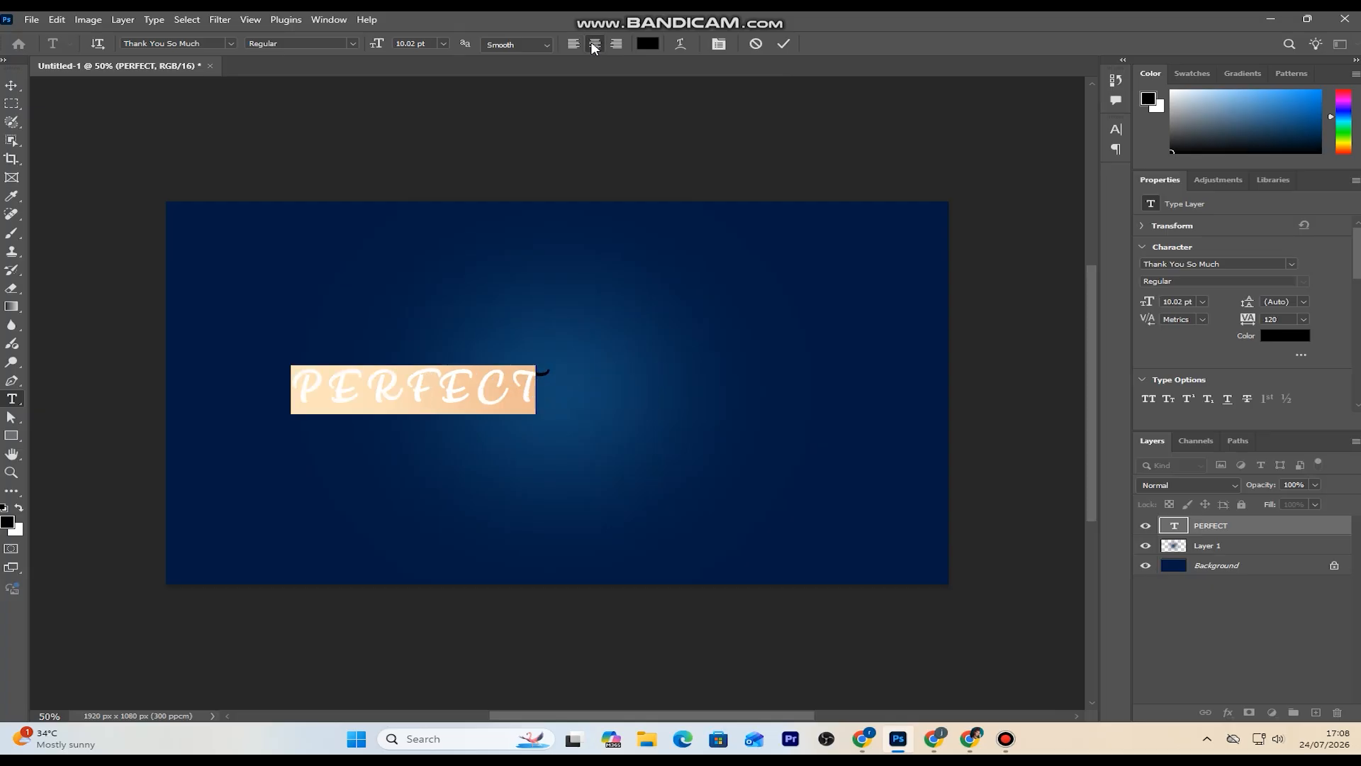
pyautogui.click(617, 43)
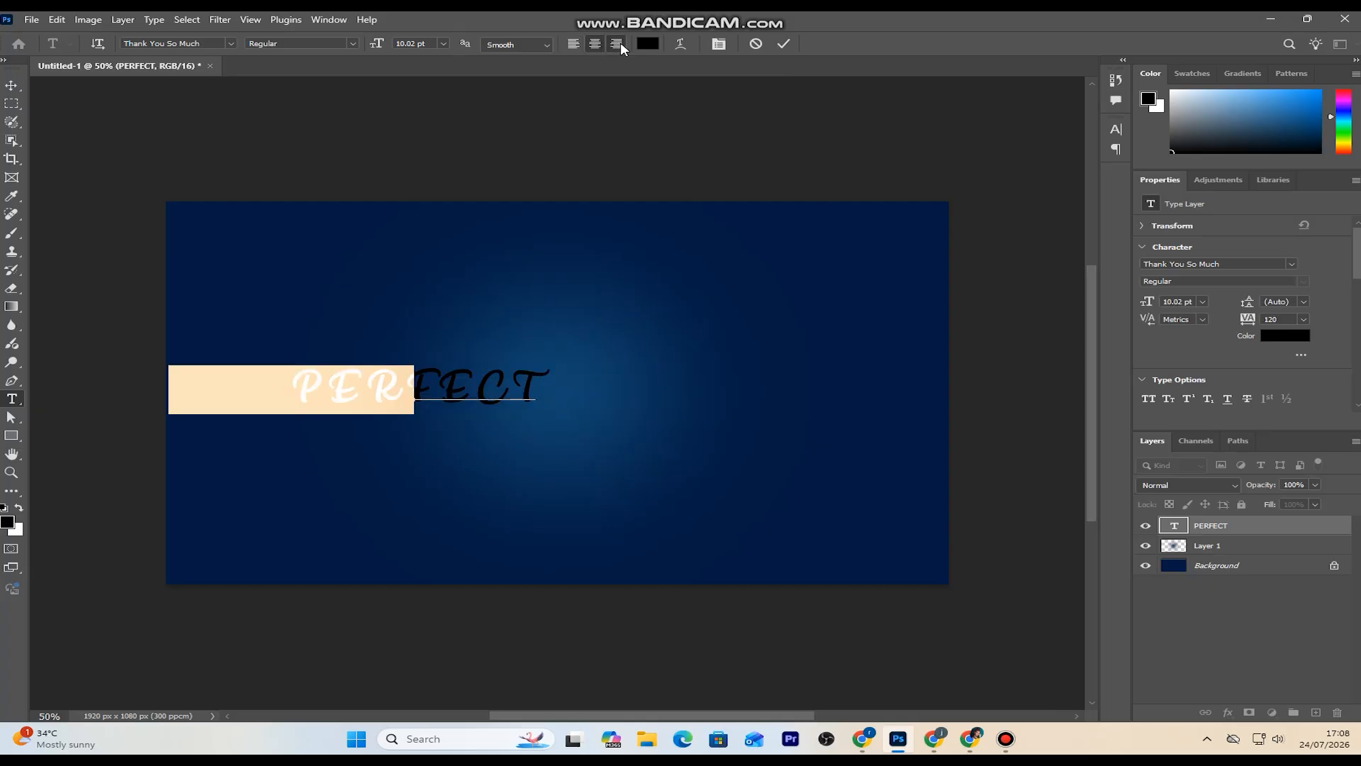
pyautogui.click(576, 45)
# - Set the PERFECT text size to 30 pt and commit the text edit
pyautogui.click(444, 44)
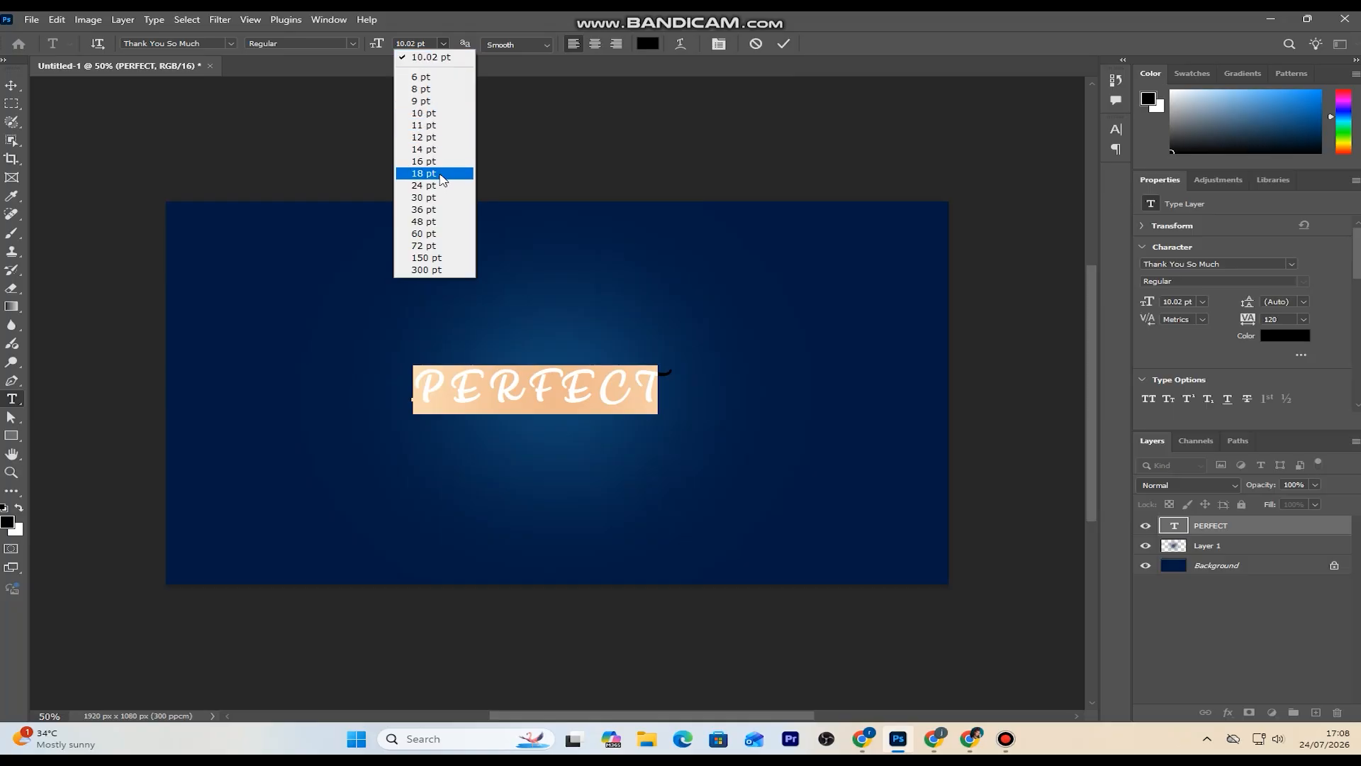
pyautogui.click(446, 204)
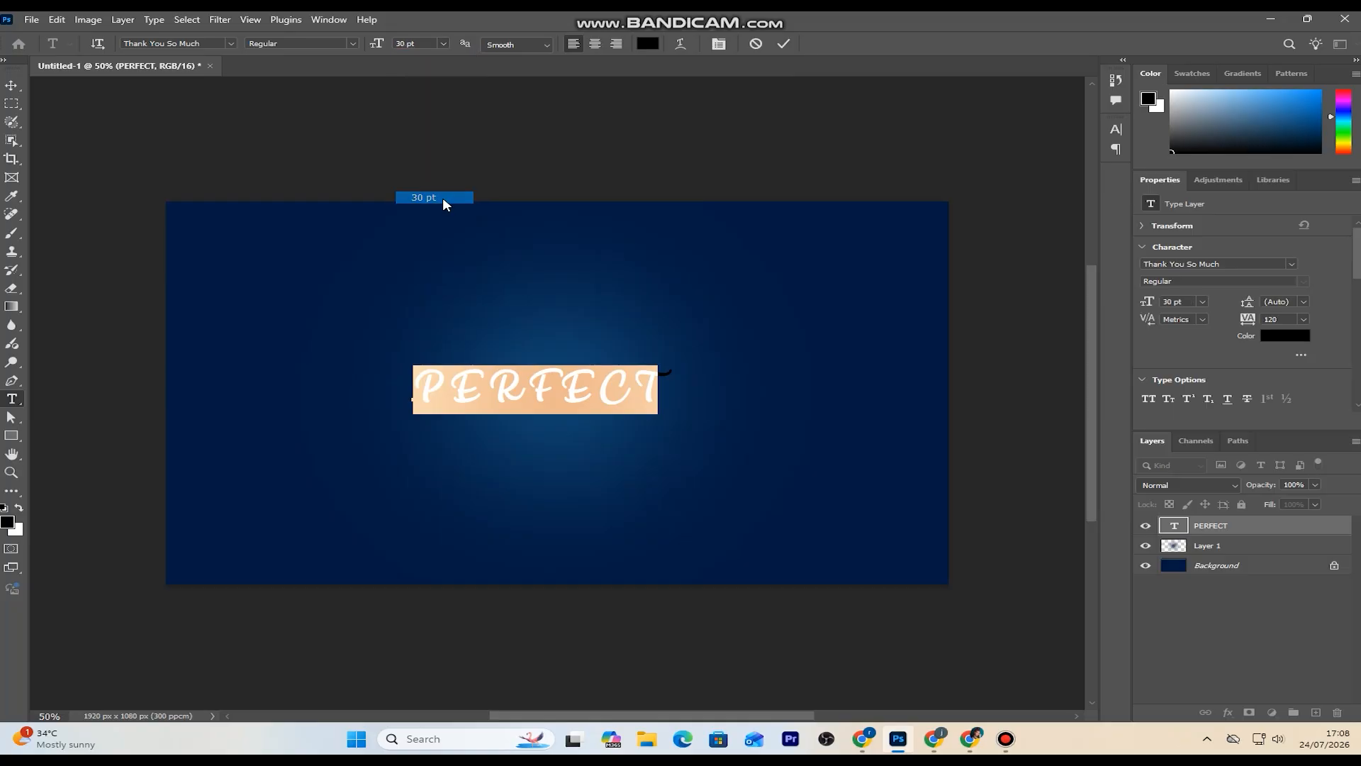
pyautogui.click(783, 44)
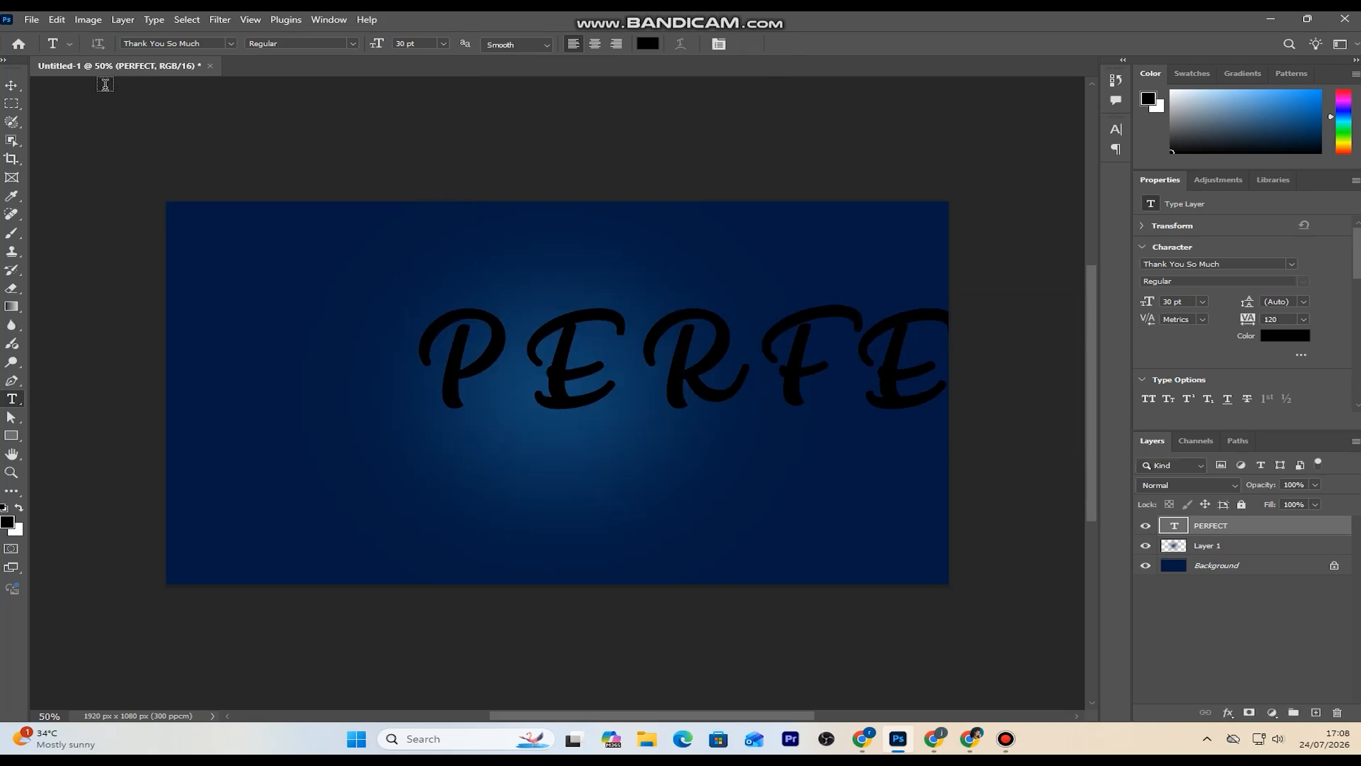
# - Center the PERFECT text on the canvas and scale it down to about 23.4 pt
pyautogui.press('v')
pyautogui.moveTo(710, 383); pyautogui.dragTo(484, 406)
pyautogui.hotkey('ctrl', 't')
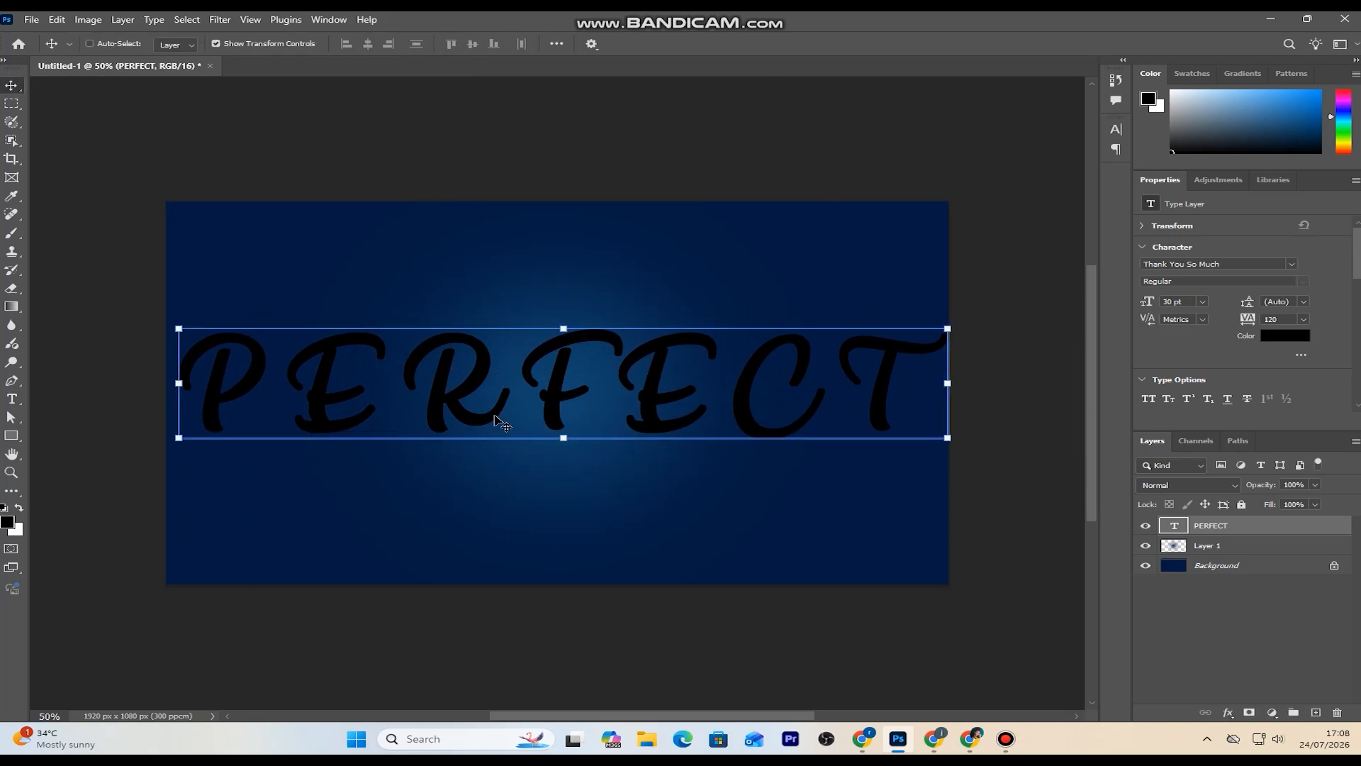
pyautogui.moveTo(943, 319); pyautogui.dragTo(858, 333)
pyautogui.click(803, 43)
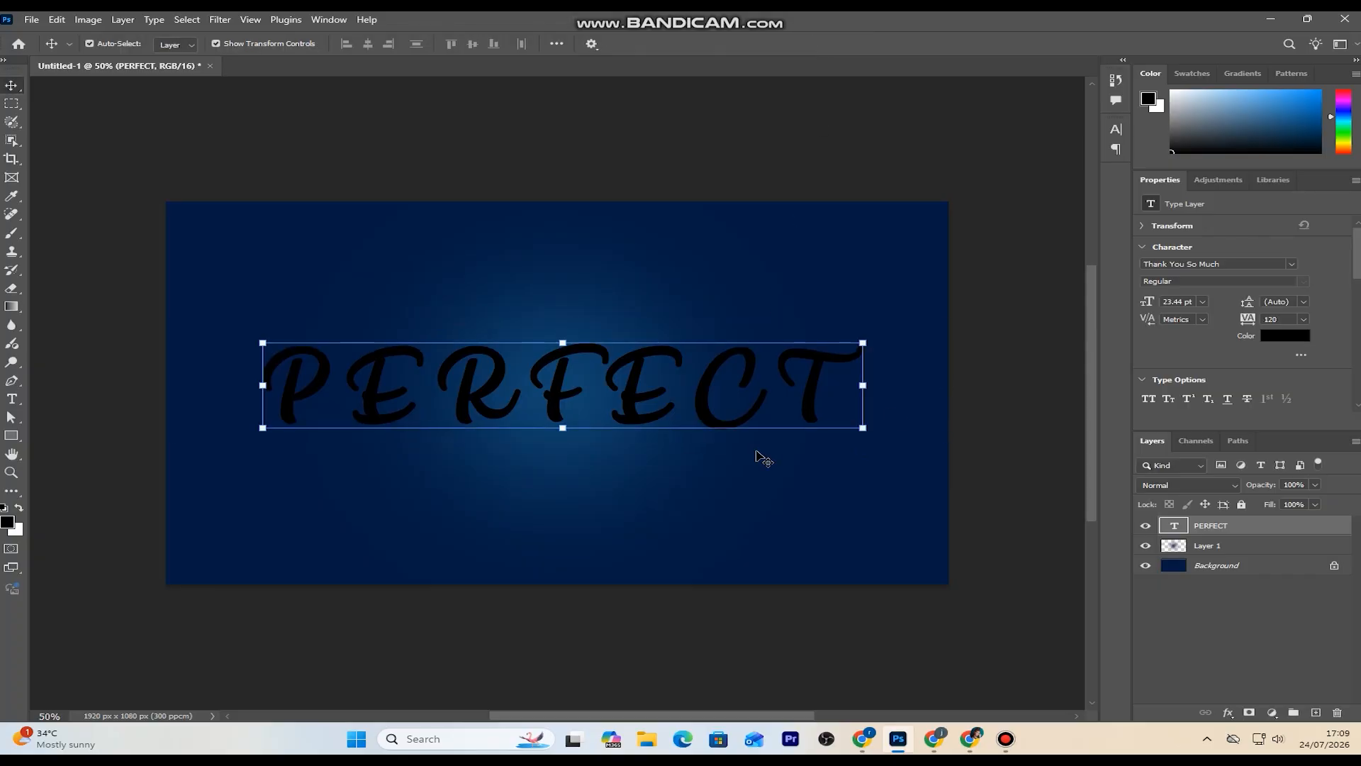
# - Set the tracking of the PERFECT text to 20 and shift it right to recenter it over the glow
pyautogui.moveTo(1252, 320); pyautogui.dragTo(1240, 319)
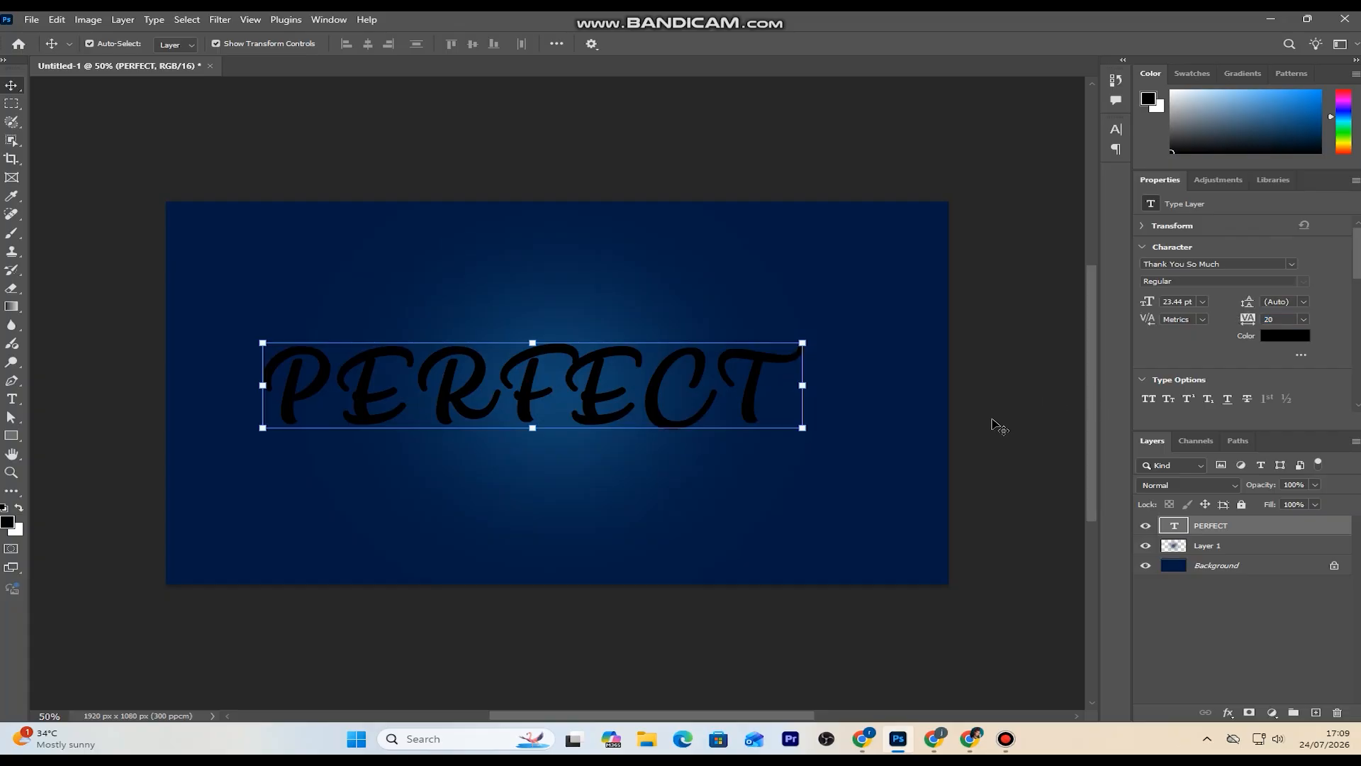
pyautogui.moveTo(633, 396); pyautogui.dragTo(662, 398)
# - Scale the PERFECT text up proportionally to about 27 pt around the center of the canvas
pyautogui.hotkey('ctrl', 't')
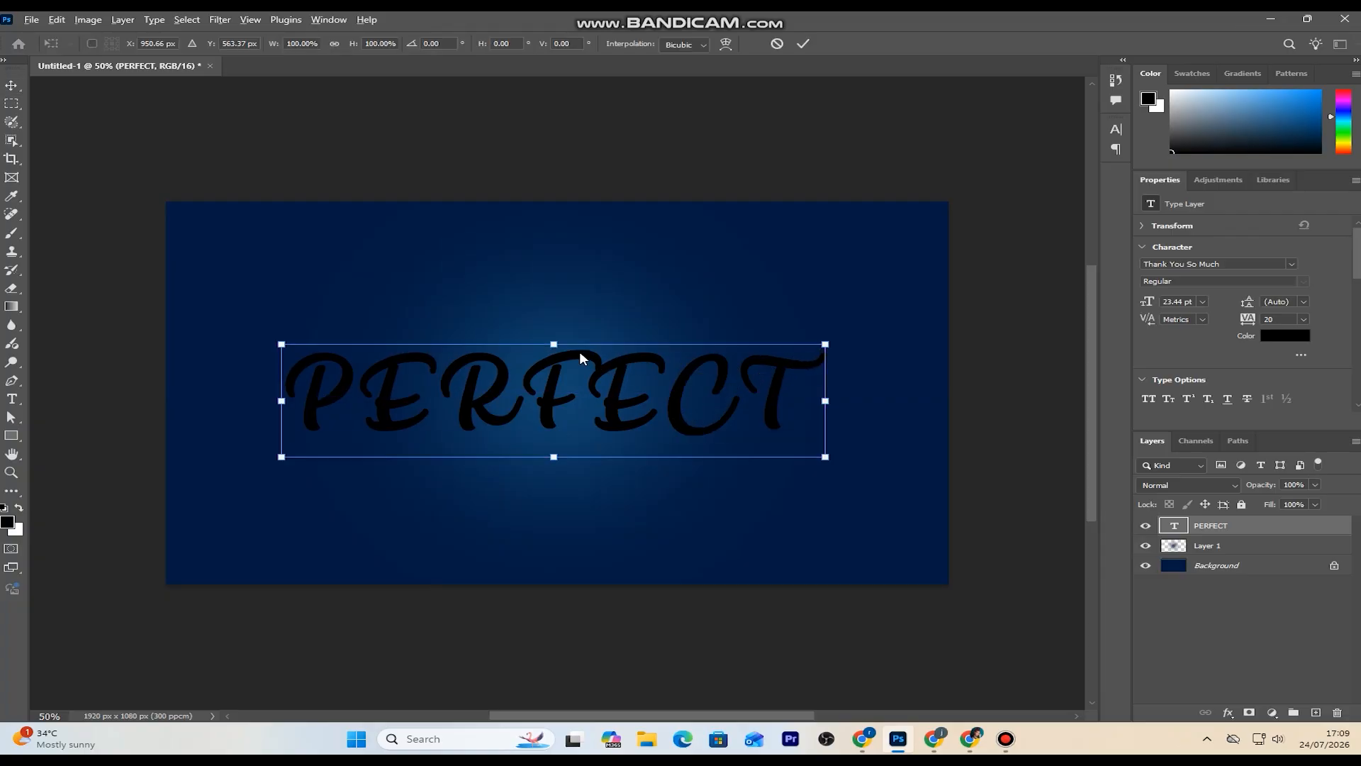
pyautogui.moveTo(557, 342)
pyautogui.mouseDown()
pyautogui.moveTo(557, 320)
pyautogui.moveTo(562, 335)
pyautogui.mouseUp()
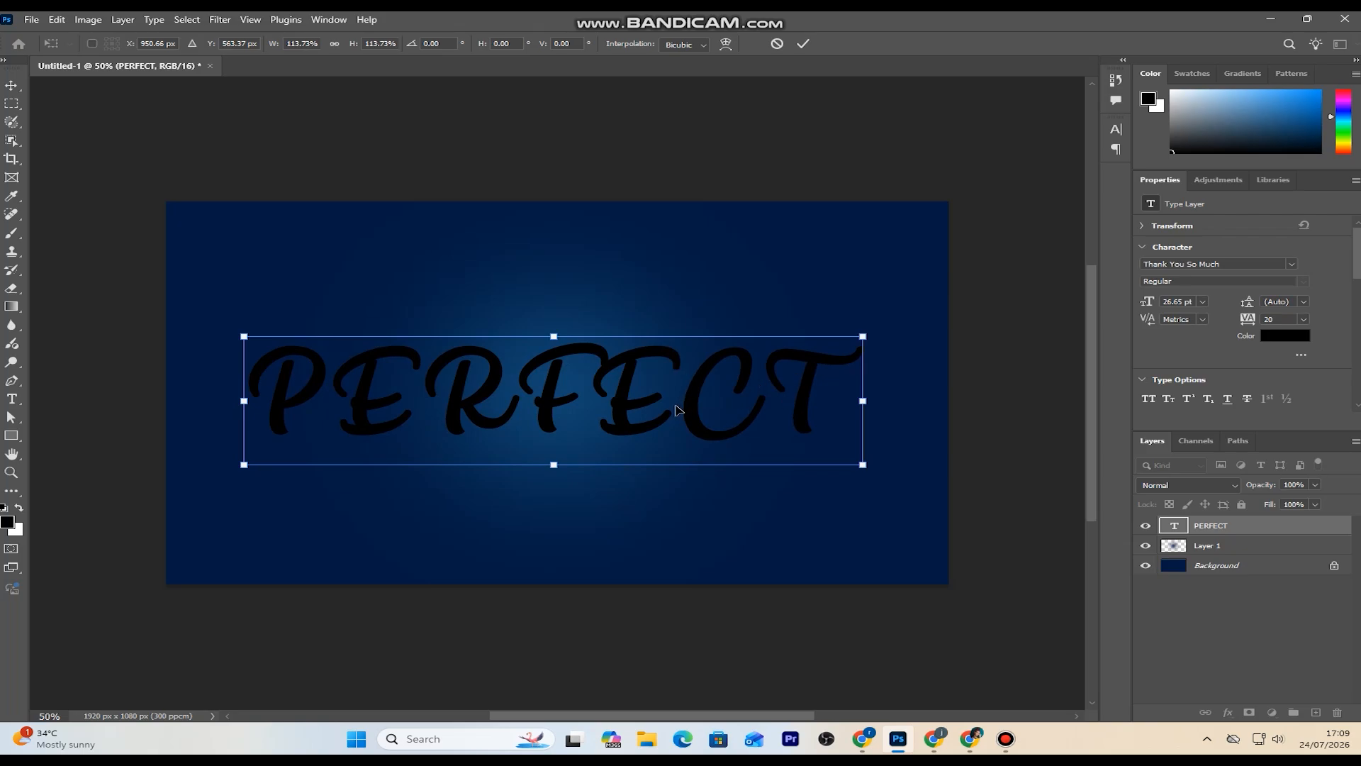
pyautogui.moveTo(554, 327)
pyautogui.mouseDown()
pyautogui.moveTo(553, 313)
pyautogui.moveTo(554, 333)
pyautogui.mouseUp()
pyautogui.click(803, 43)
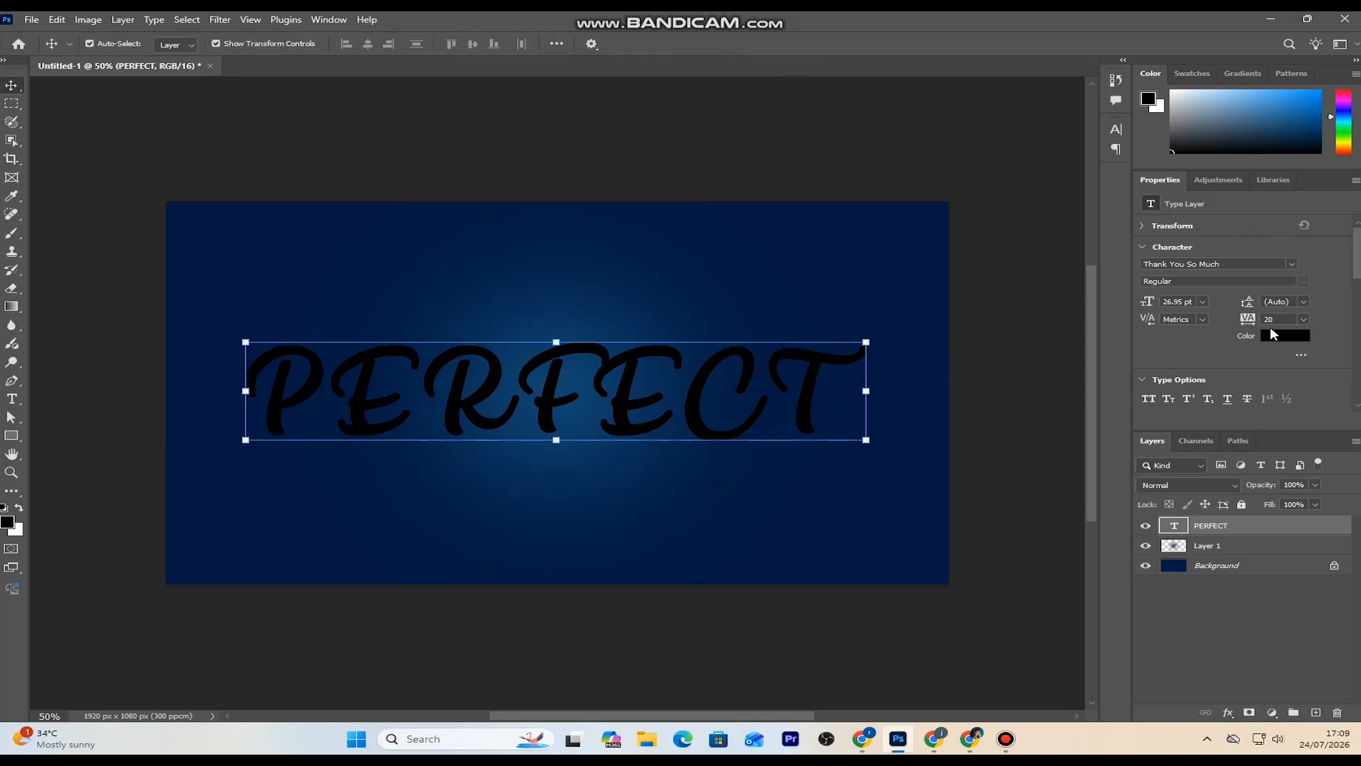
# - Rasterize the PERFECT type layer
pyautogui.rightClick(1284, 533)
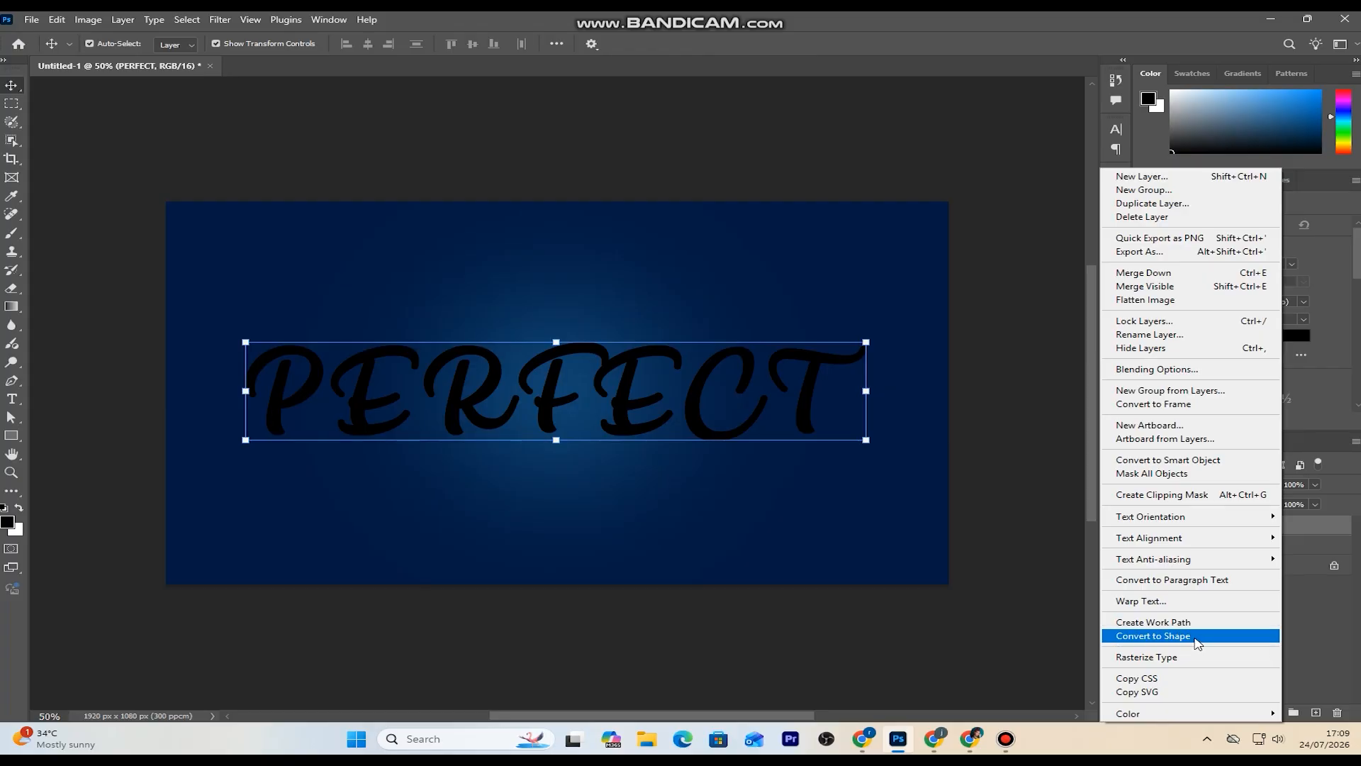
pyautogui.click(1198, 657)
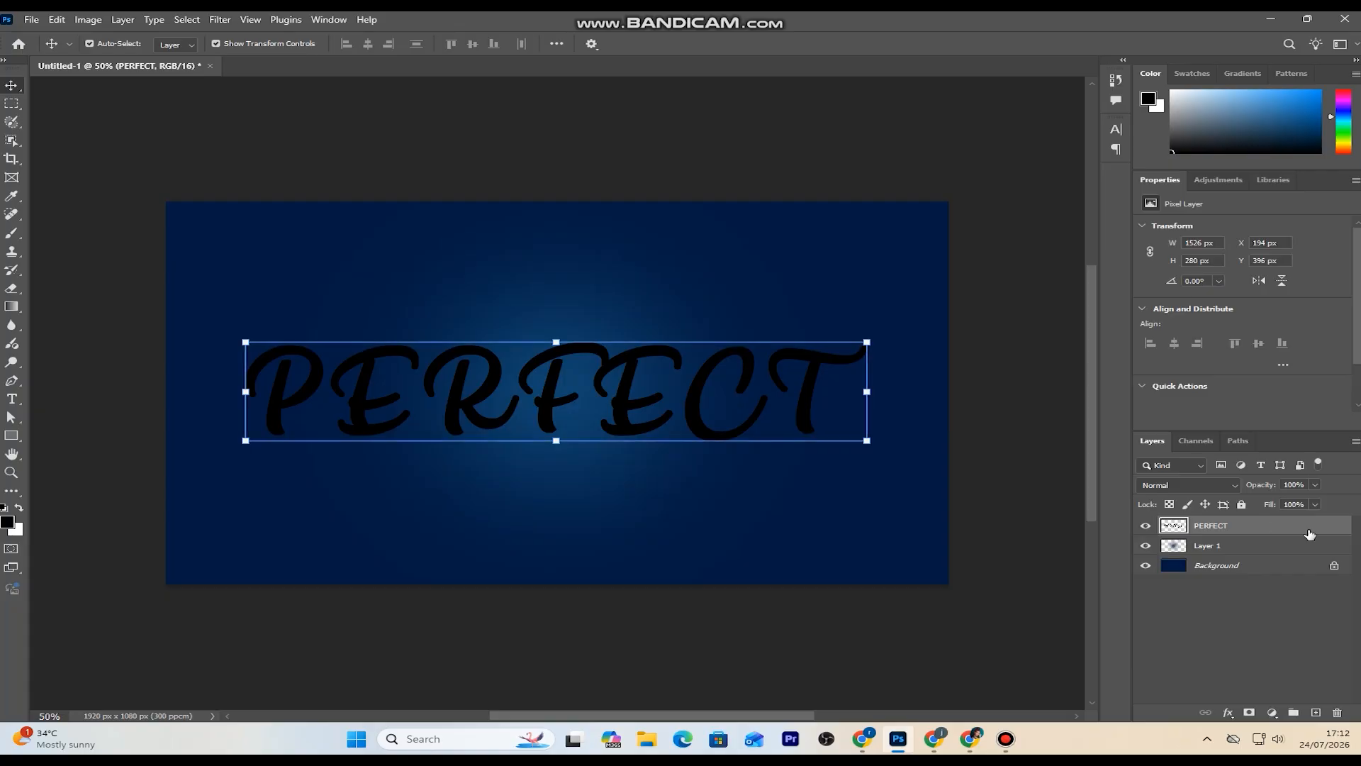
# - Build a diagonal extrusion from 33 stacked duplicates of the PERFECT layer, nudging each new copy alternately left and up
pyautogui.hotkey('alt', 'Left')
pyautogui.hotkey('alt', 'Up')
pyautogui.hotkey('alt', 'Left')
pyautogui.hotkey('alt', 'Up')
pyautogui.hotkey('alt', 'Left')
pyautogui.hotkey('alt', 'Up')
pyautogui.hotkey('alt', 'Left')
pyautogui.hotkey('alt', 'Up')
pyautogui.hotkey('alt', 'Left')
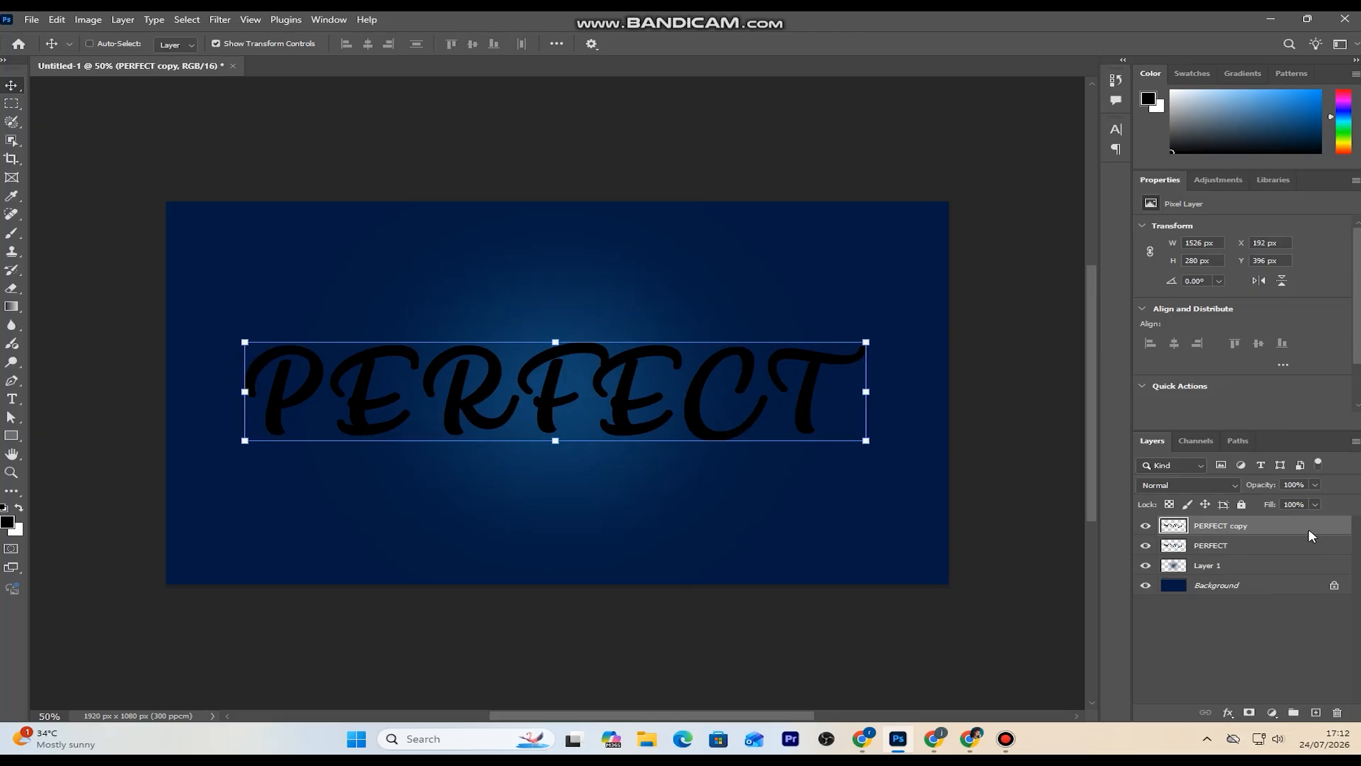
pyautogui.hotkey('alt', 'Up')
pyautogui.hotkey('alt', 'Left')
pyautogui.hotkey('alt', 'Up')
pyautogui.hotkey('alt', 'Left')
pyautogui.hotkey('alt', 'Up')
pyautogui.hotkey('alt', 'Left')
pyautogui.hotkey('alt', 'Up')
pyautogui.hotkey('alt', 'Left')
pyautogui.hotkey('alt', 'Up')
pyautogui.hotkey('alt', 'Left')
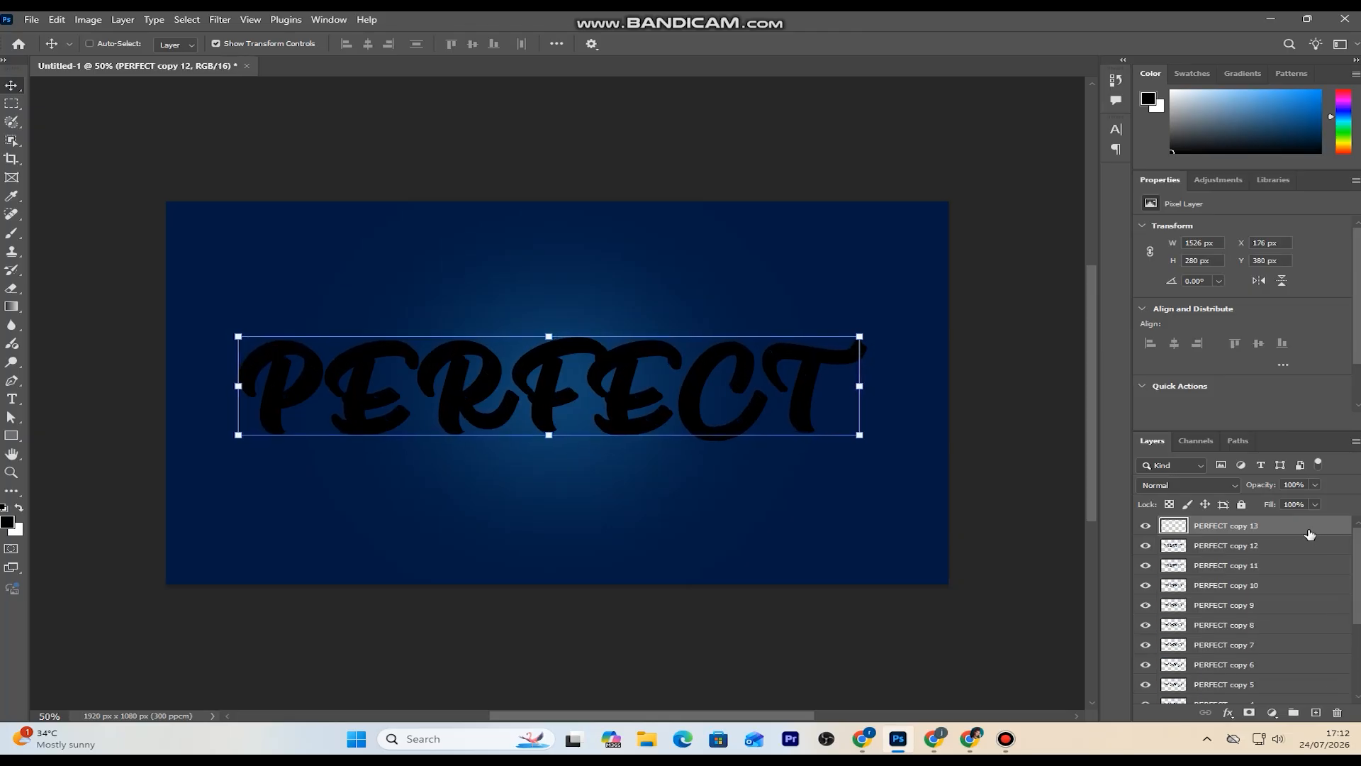
pyautogui.hotkey('alt', 'Up')
pyautogui.hotkey('alt', 'Left')
pyautogui.hotkey('alt', 'Up')
pyautogui.hotkey('alt', 'Left')
pyautogui.hotkey('alt', 'Up')
pyautogui.hotkey('alt', 'Left')
pyautogui.hotkey('alt', 'Up')
pyautogui.hotkey('alt', 'Left')
pyautogui.hotkey('alt', 'Up')
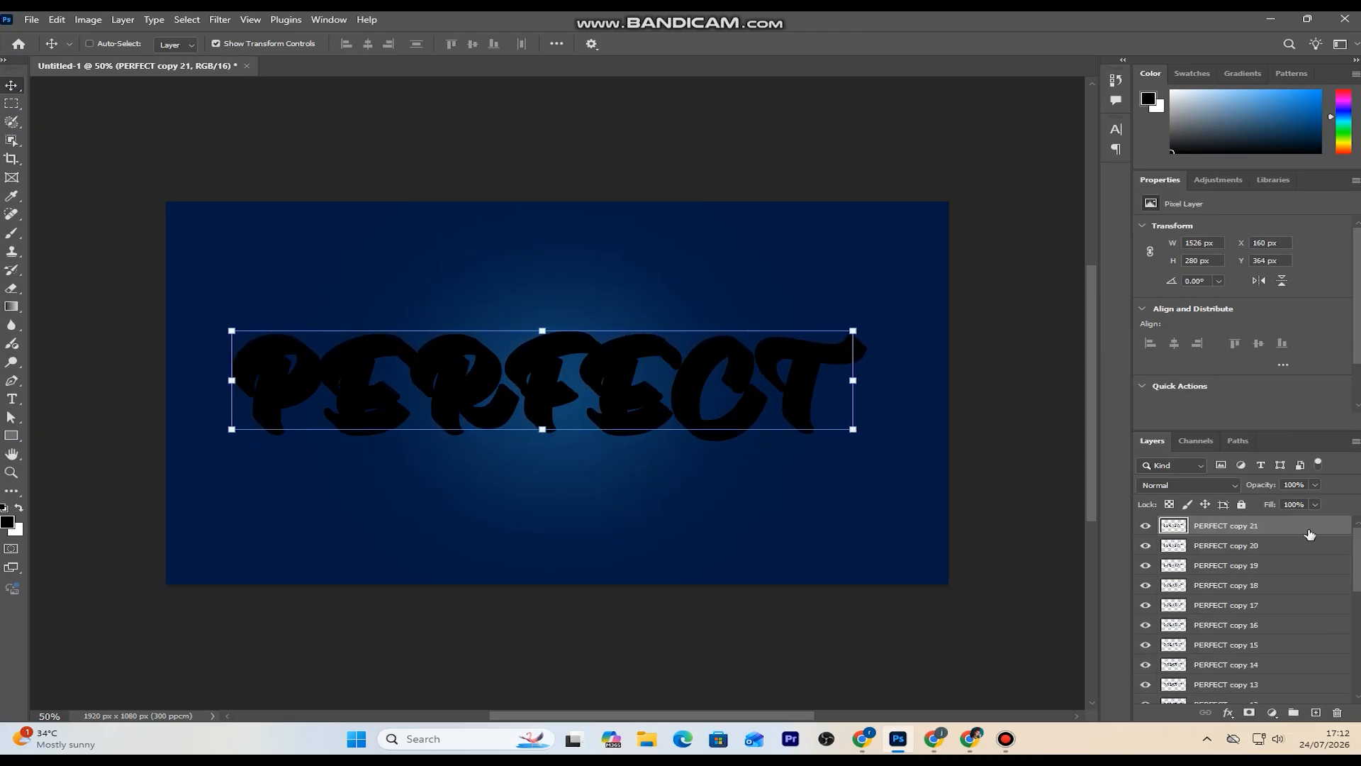
pyautogui.hotkey('alt', 'Left')
pyautogui.hotkey('alt', 'Up')
pyautogui.hotkey('alt', 'Left')
pyautogui.hotkey('alt', 'Up')
pyautogui.hotkey('alt', 'Left')
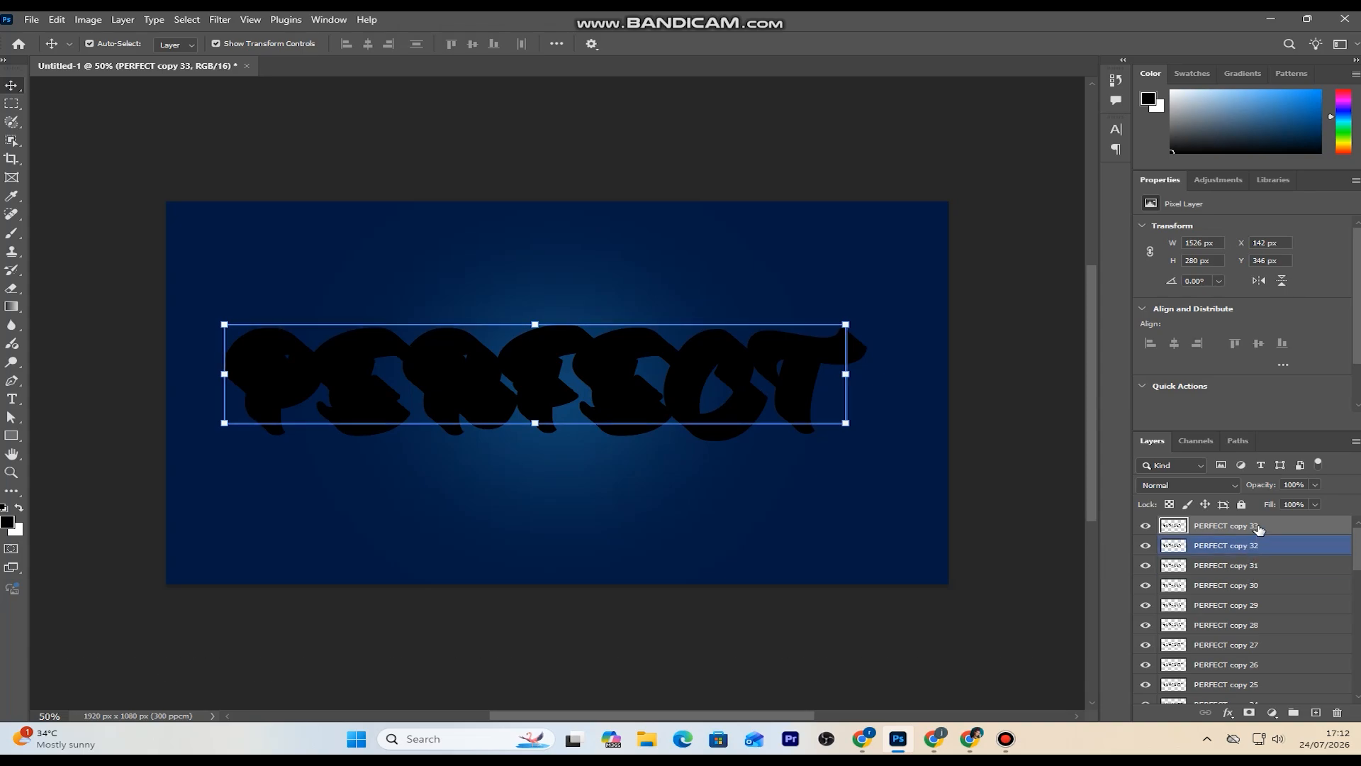
# - Delete the seven topmost duplicates so that PERFECT copy 26 is the top layer
pyautogui.press('Delete')
pyautogui.press('Delete')
pyautogui.press('Delete')
pyautogui.press('Delete')
pyautogui.press('Delete')
pyautogui.press('Delete')
pyautogui.press('Delete')
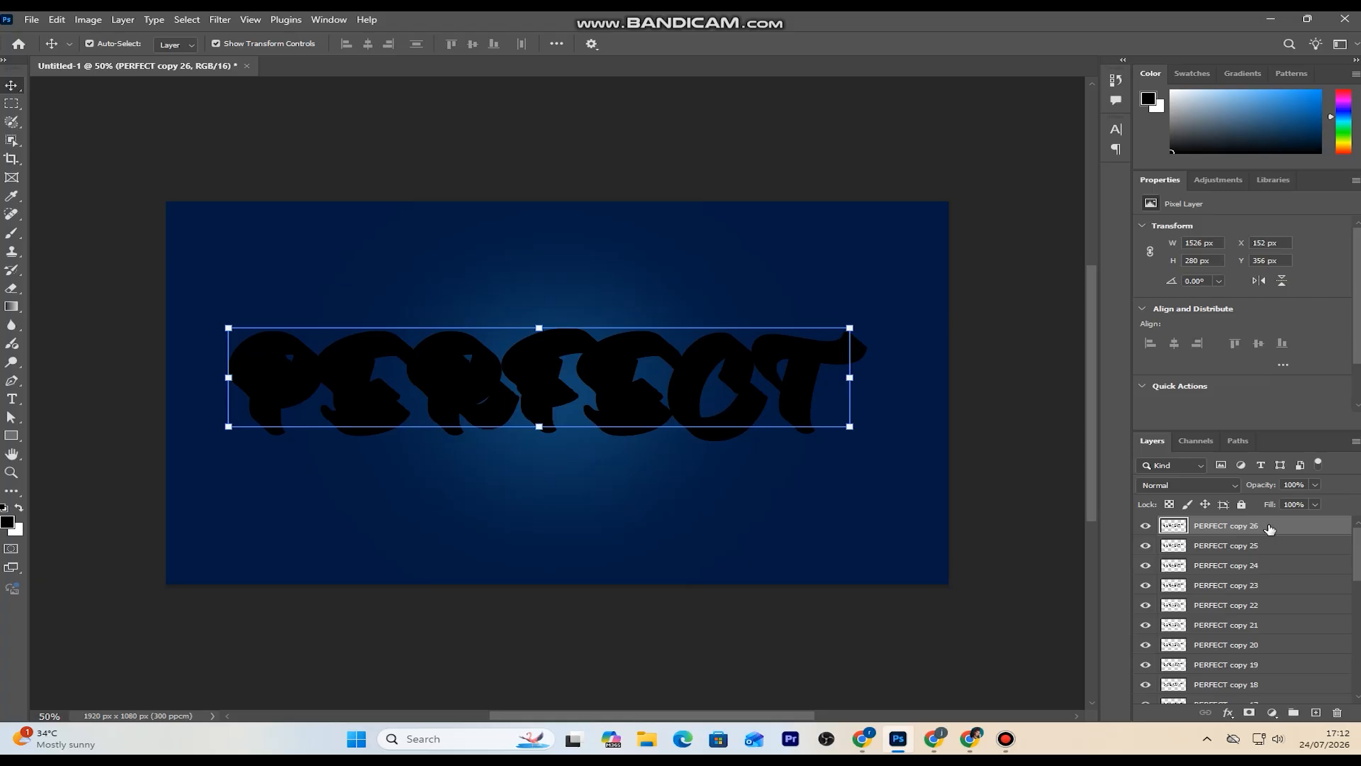
# - Add an Inner Bevel Bevel & Emboss effect to PERFECT copy 25 with depth 100% and size 7 px
pyautogui.click(1268, 546)
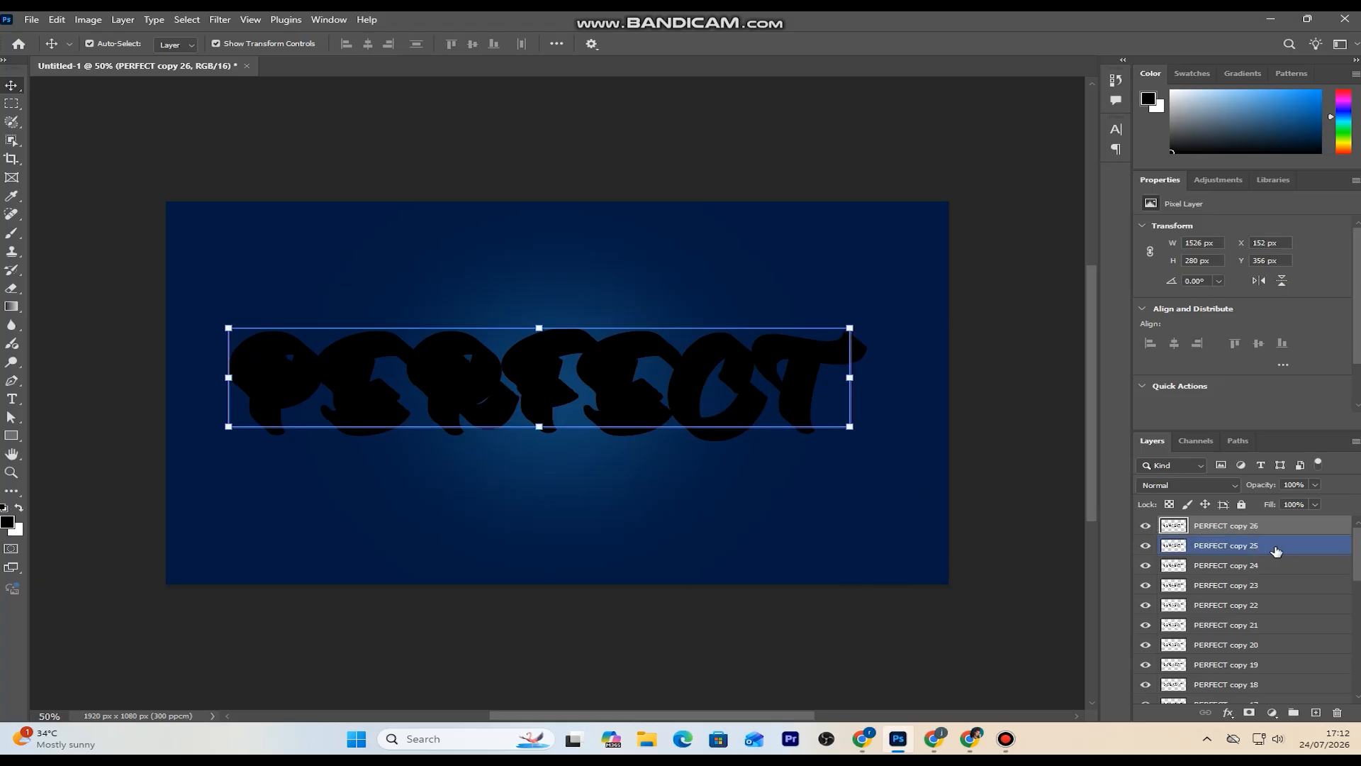
pyautogui.rightClick(1276, 550)
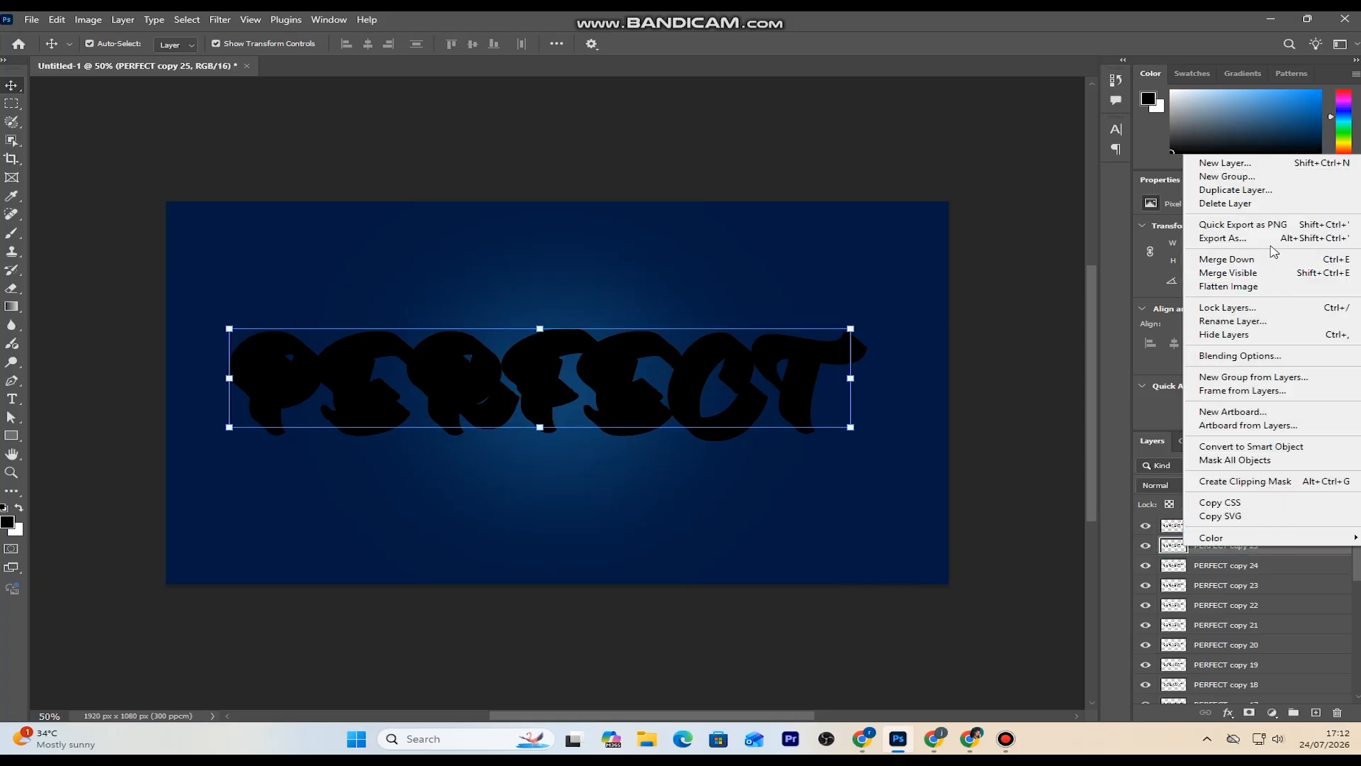
pyautogui.click(1246, 356)
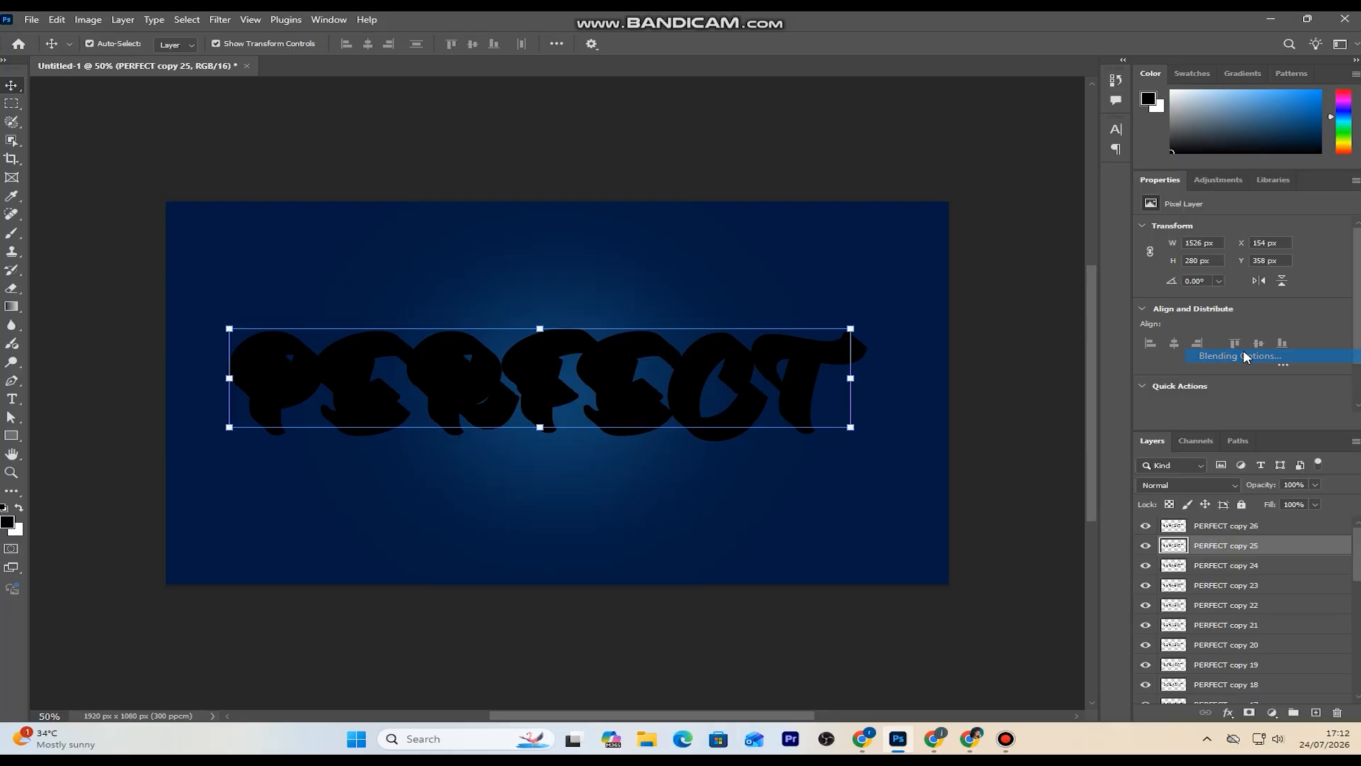
pyautogui.moveTo(909, 209); pyautogui.dragTo(949, 258)
pyautogui.click(834, 340)
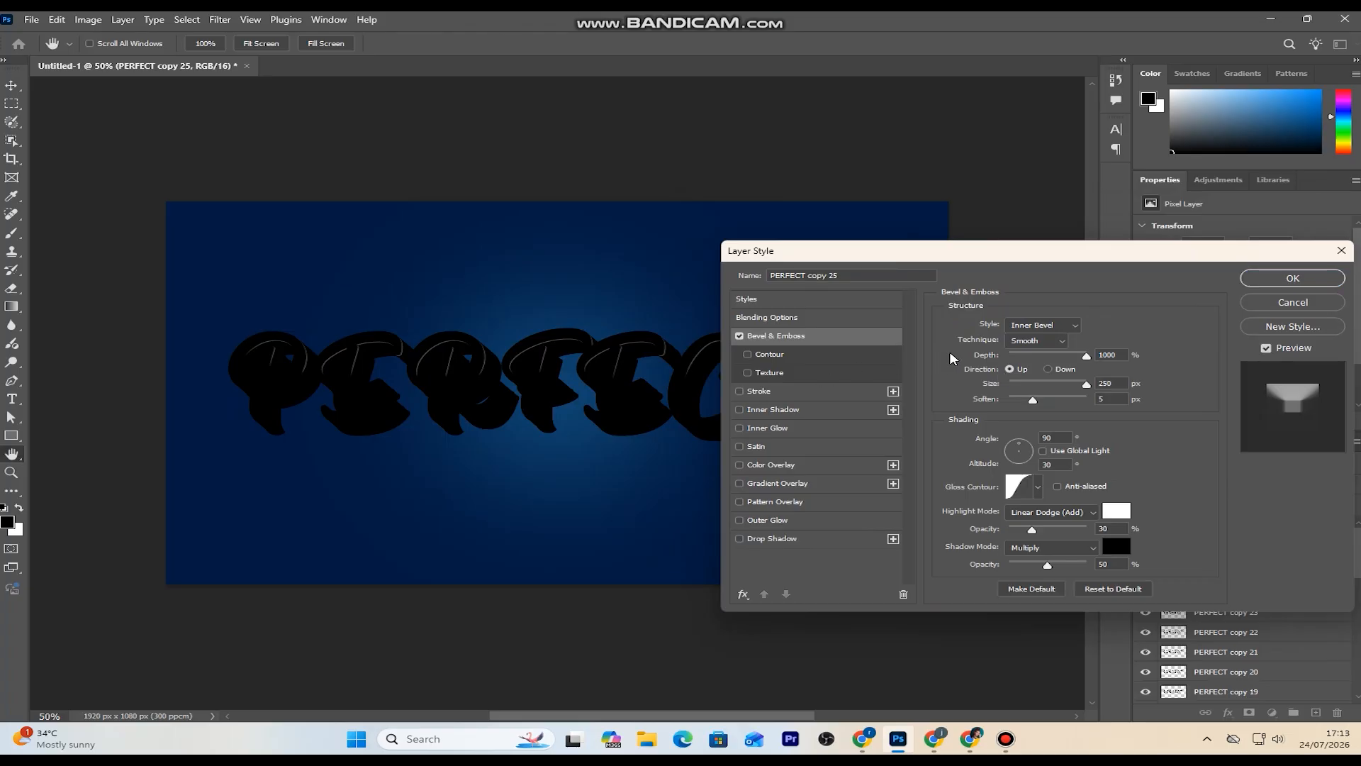
pyautogui.doubleClick(1123, 355)
pyautogui.write('100')
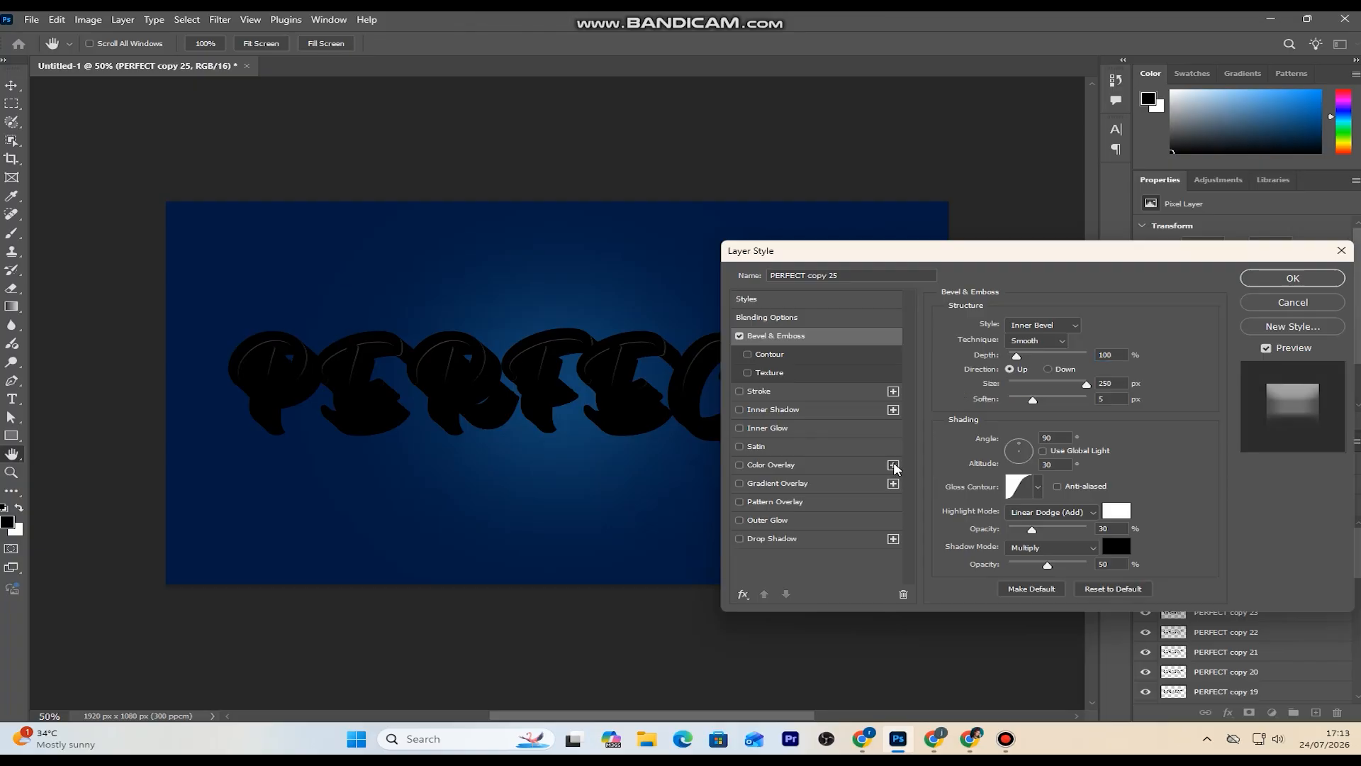
pyautogui.moveTo(1085, 385); pyautogui.dragTo(868, 455)
pyautogui.write('7')
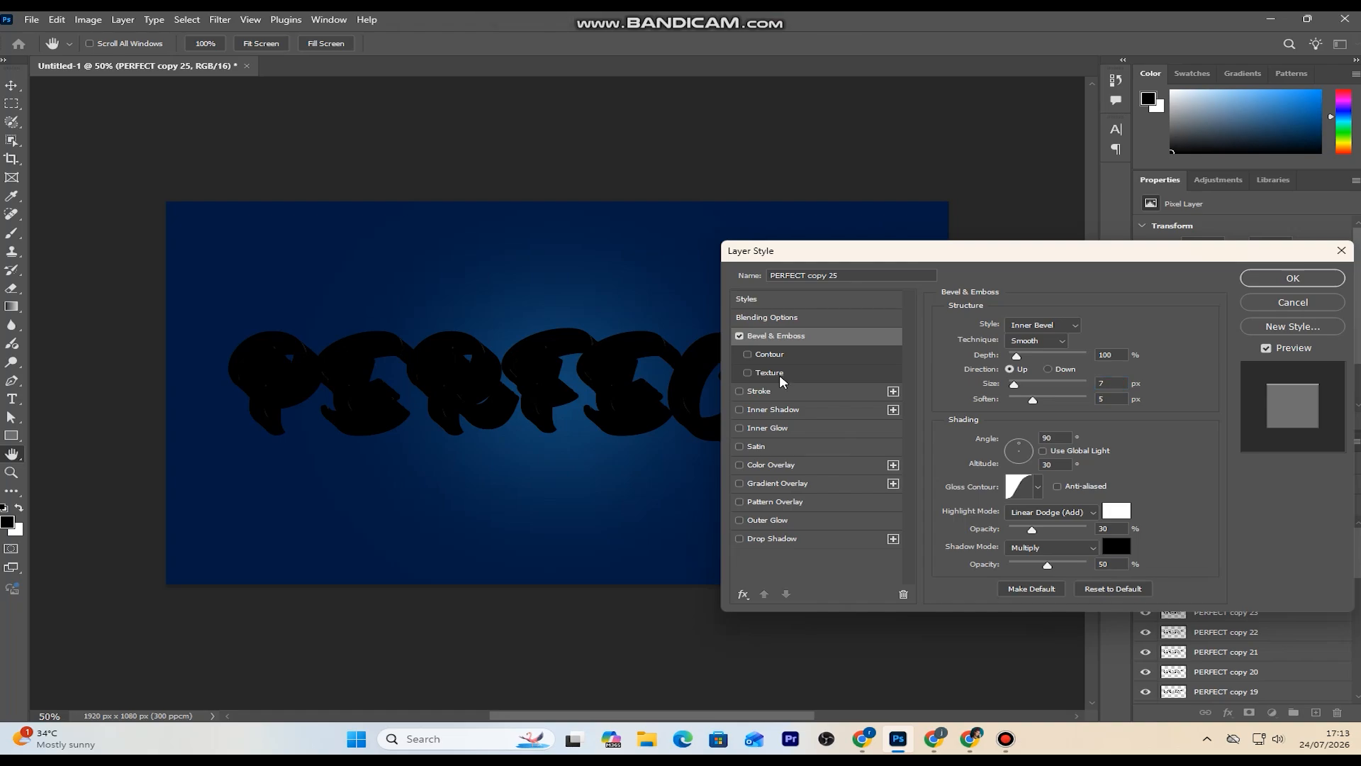
# - Add a Color Overlay in yellow #ffd201 to PERFECT copy 25 and apply the layer style
pyautogui.click(810, 468)
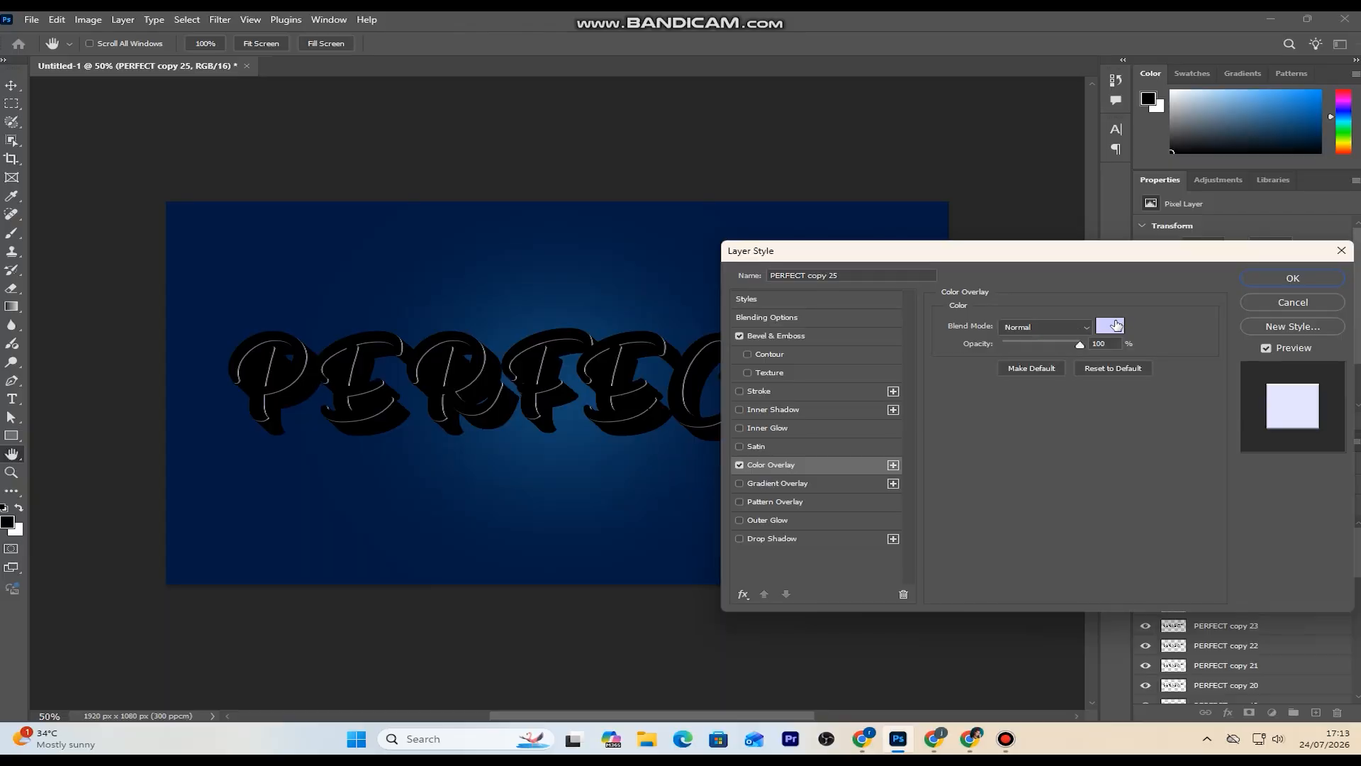
pyautogui.click(1110, 325)
pyautogui.moveTo(976, 282); pyautogui.dragTo(975, 384)
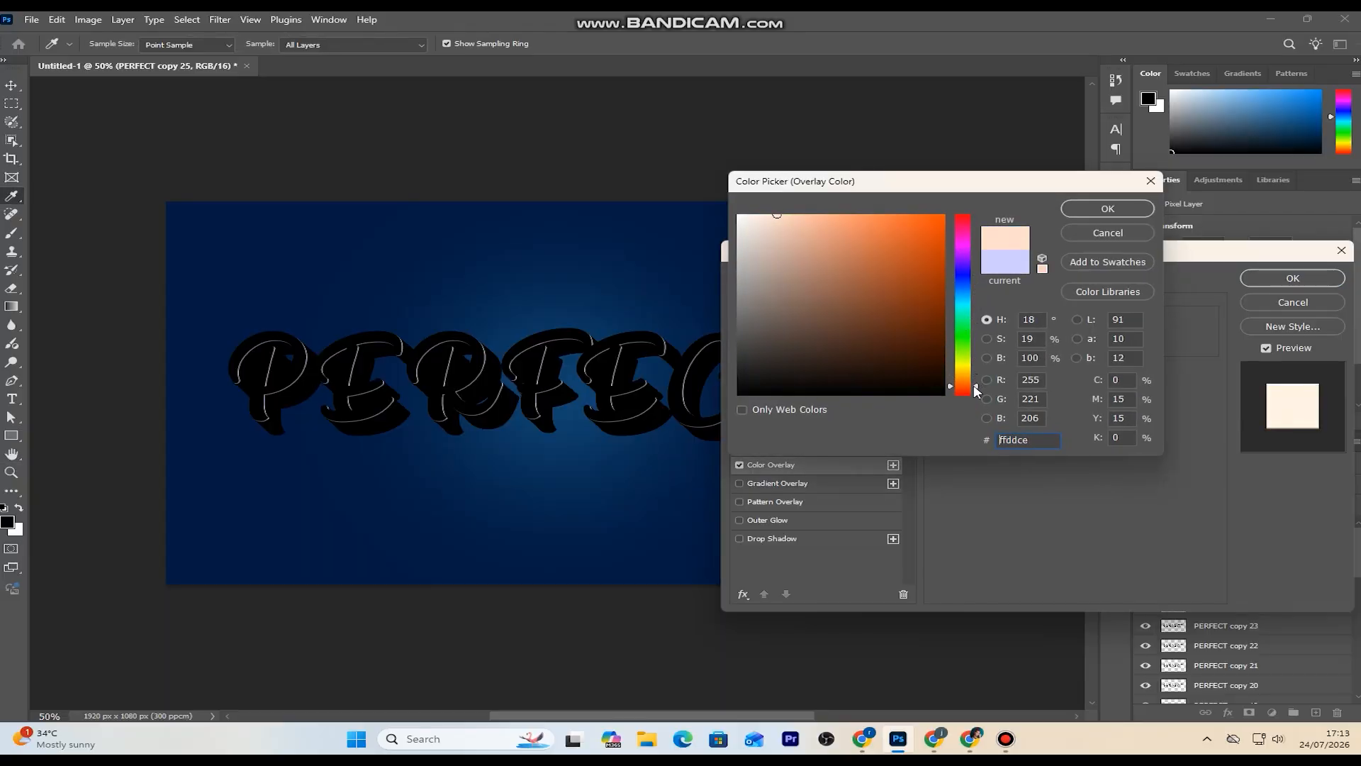
pyautogui.click(959, 380)
pyautogui.moveTo(934, 238); pyautogui.dragTo(943, 214)
pyautogui.moveTo(975, 386); pyautogui.dragTo(975, 371)
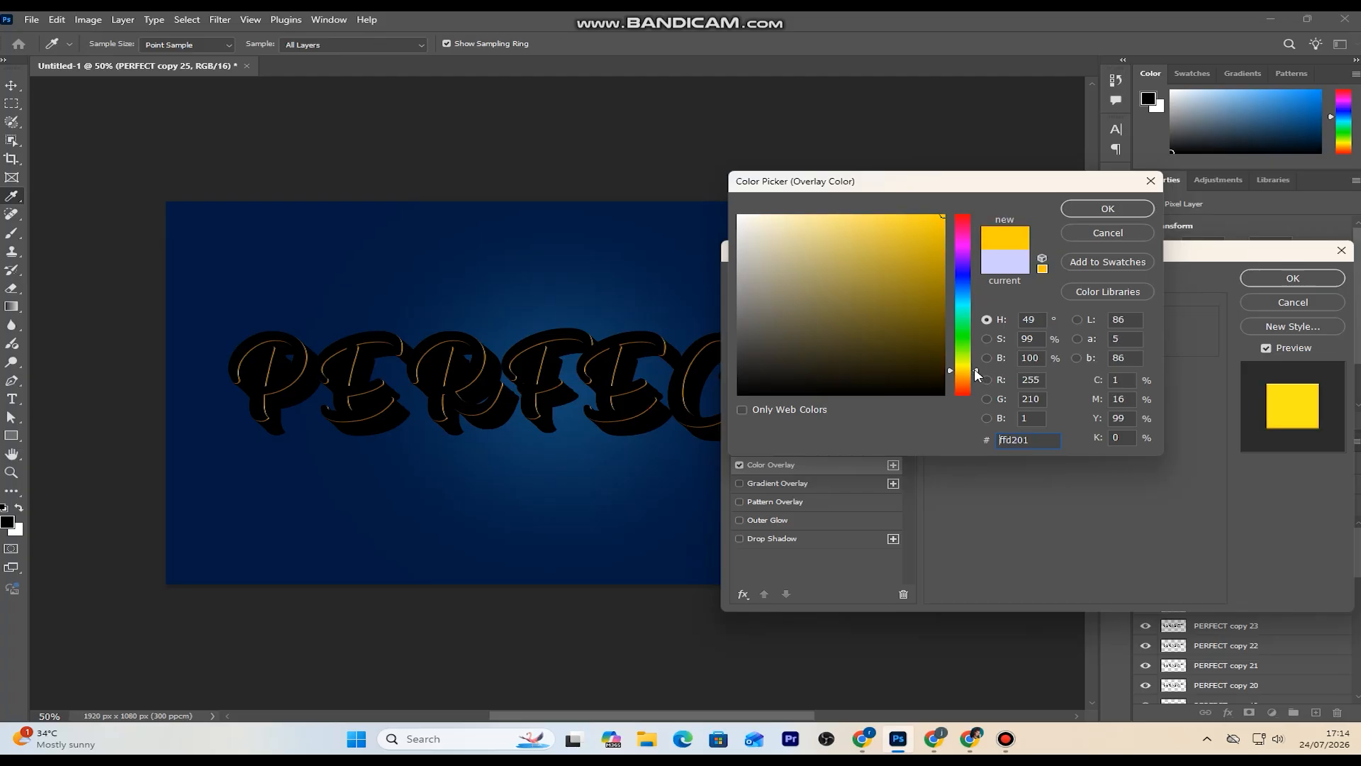
pyautogui.click(1092, 213)
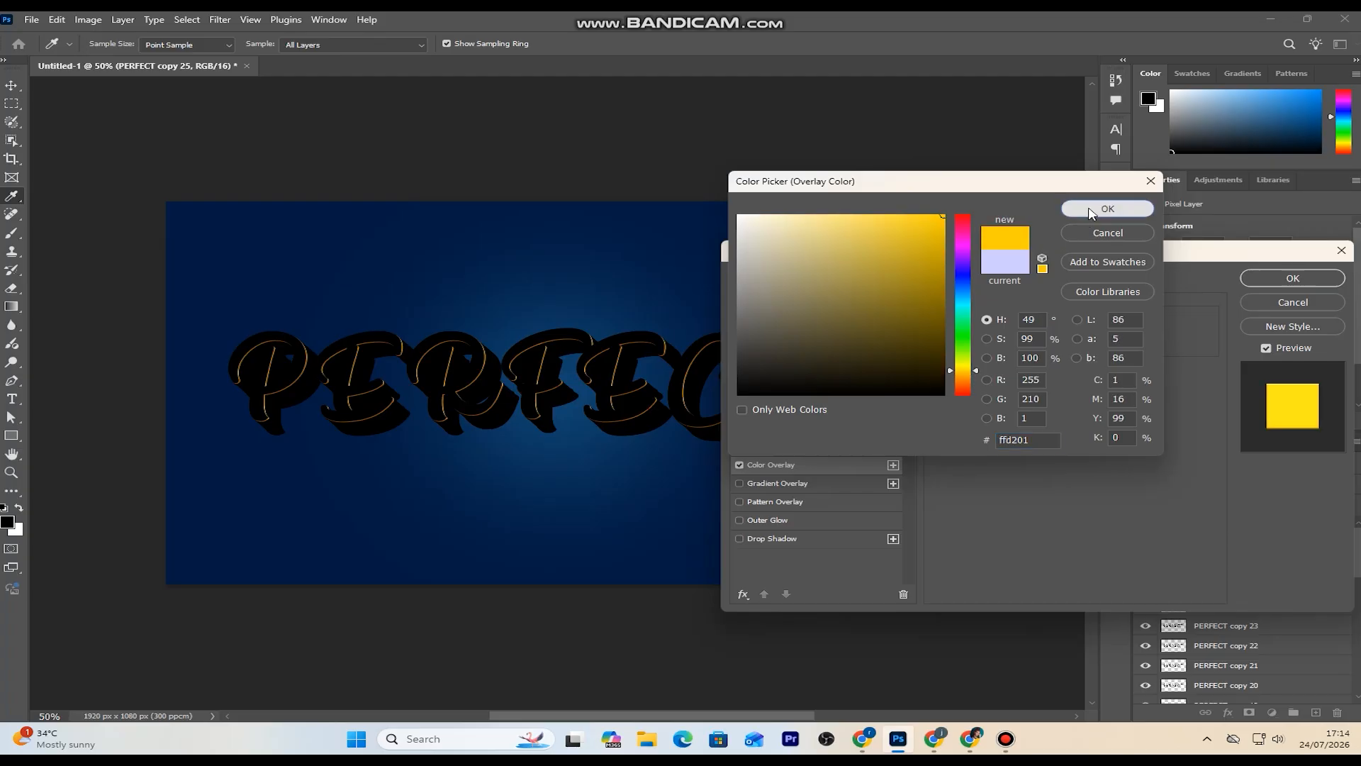
pyautogui.click(1304, 275)
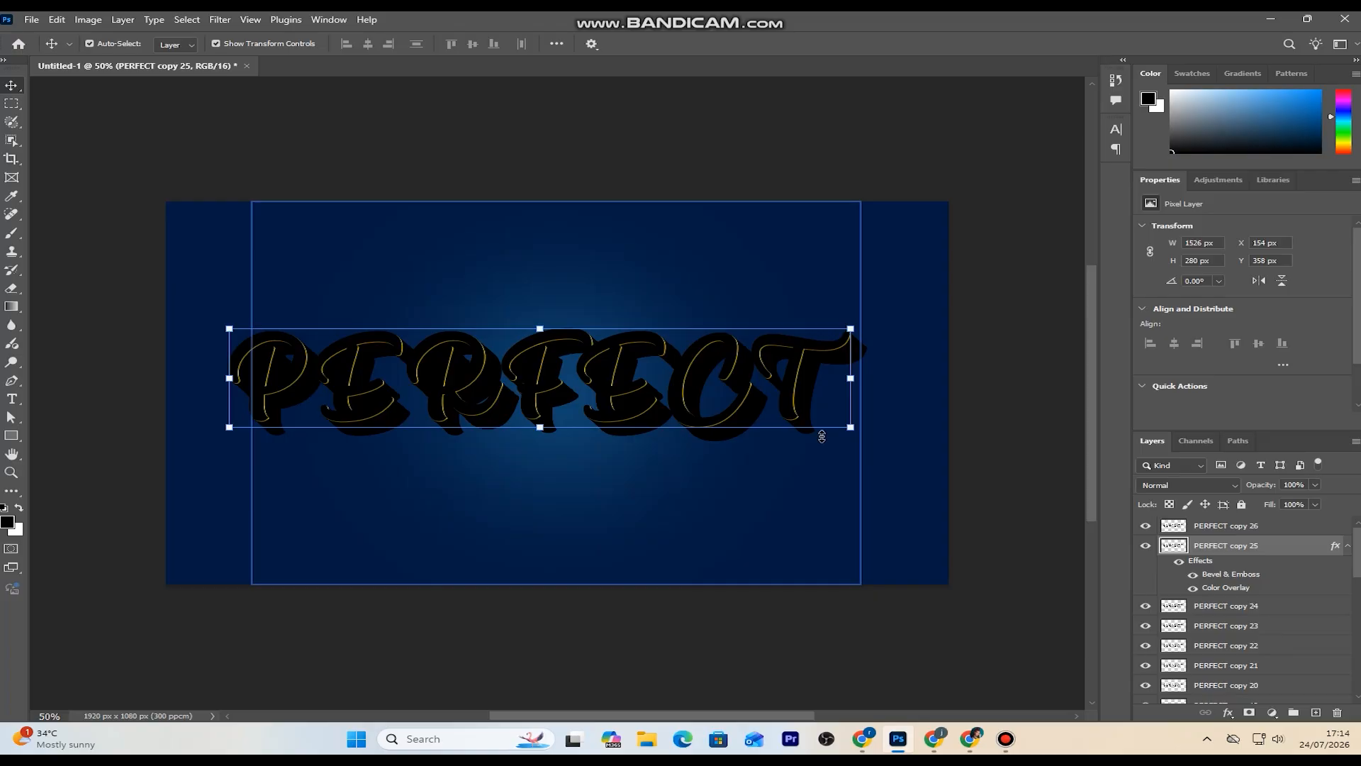
# - Copy the layer style of PERFECT copy 25
pyautogui.rightClick(1284, 581)
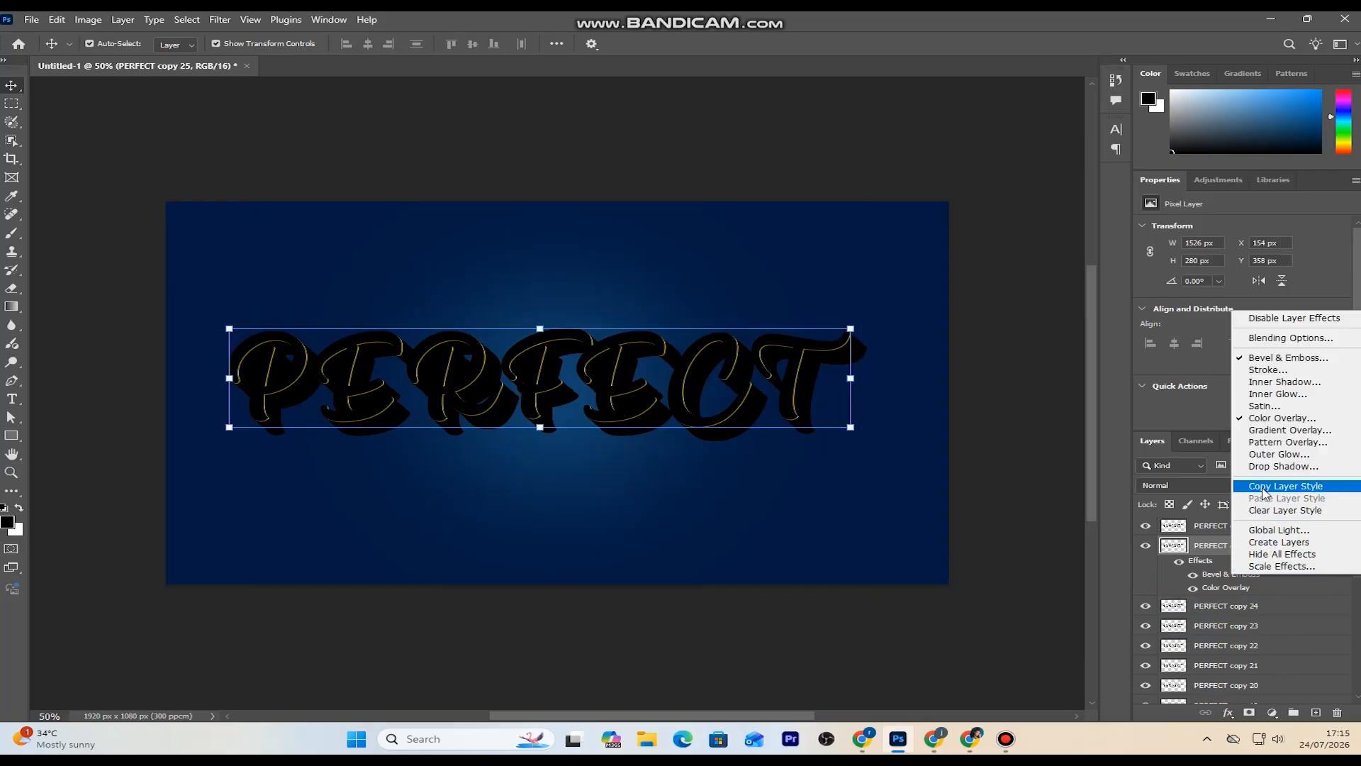
pyautogui.click(1265, 488)
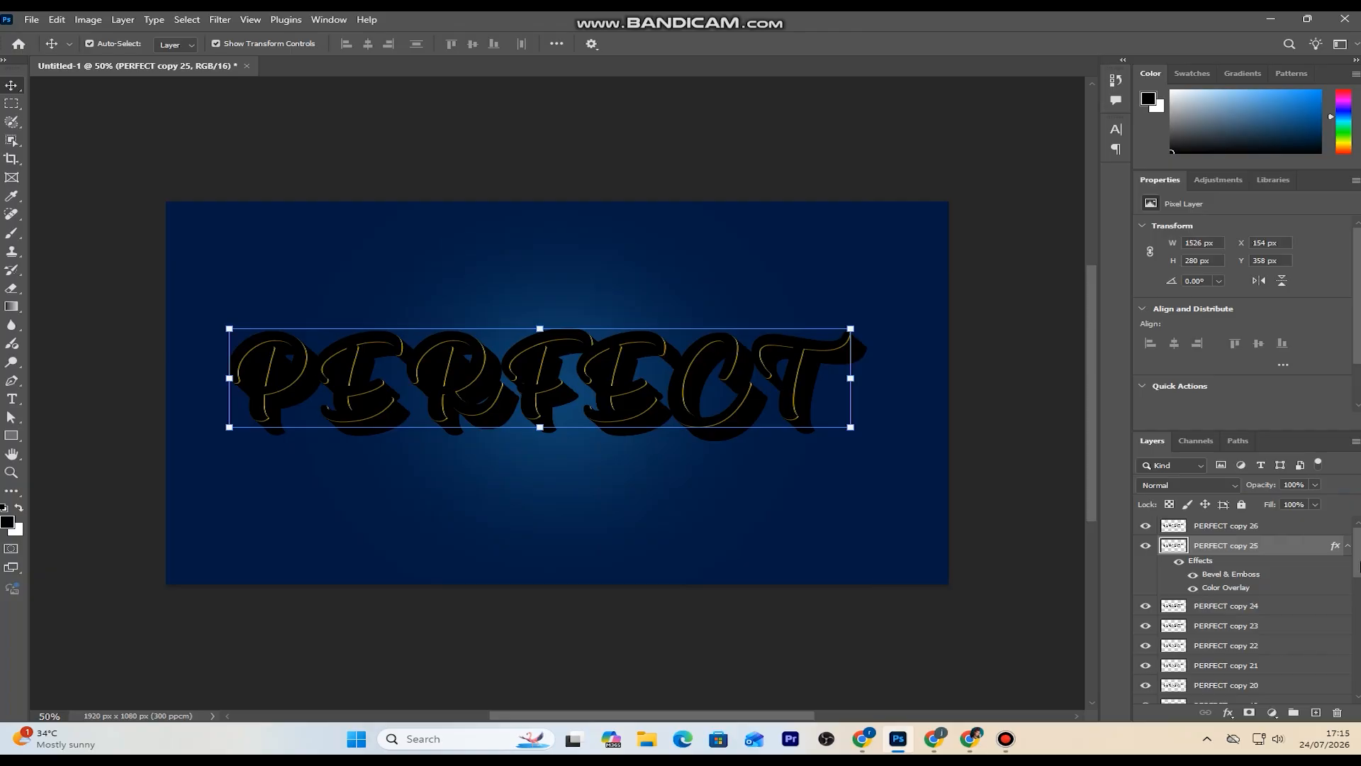
# - Paste the copied layer style onto all layers from PERFECT copy 24 down to PERFECT copy
pyautogui.click(1302, 610)
pyautogui.moveTo(1360, 572); pyautogui.dragTo(1359, 679)
pyautogui.click(1280, 653)
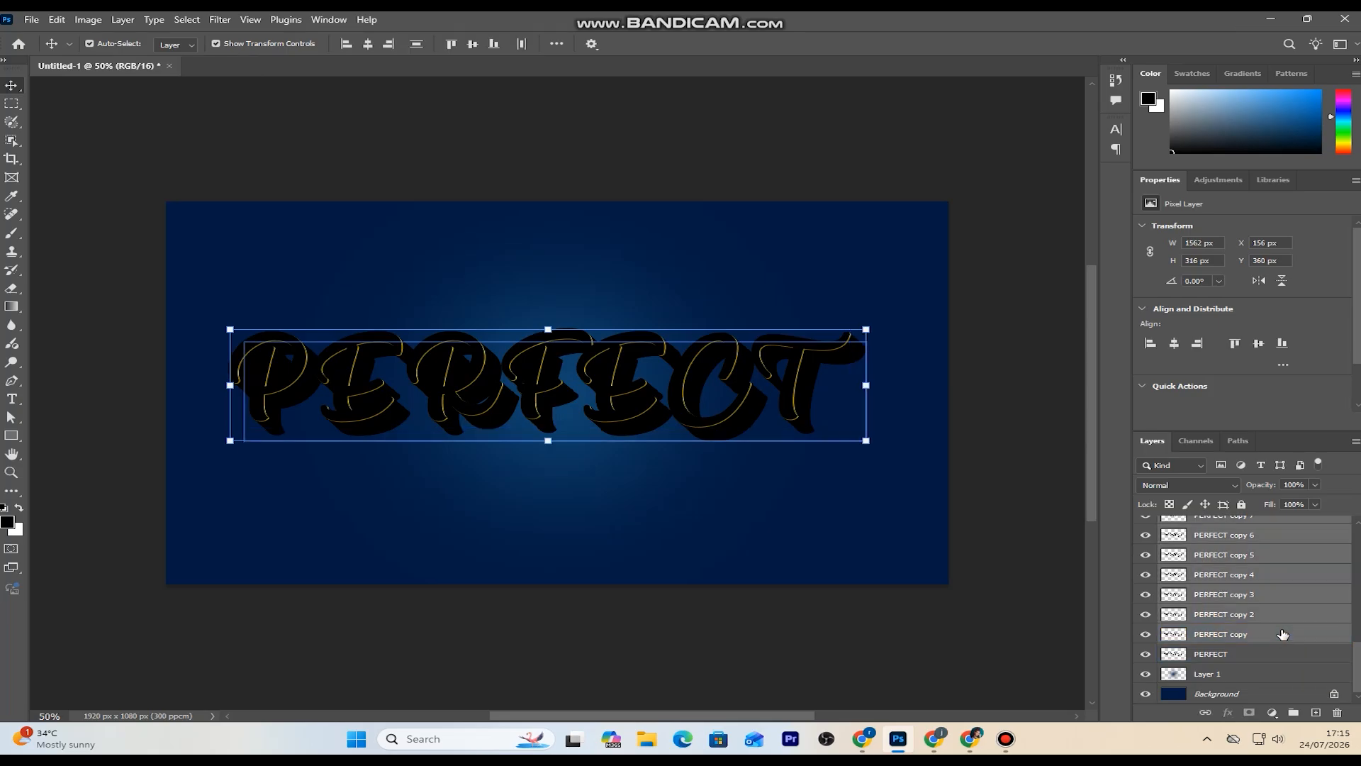
pyautogui.rightClick(1290, 593)
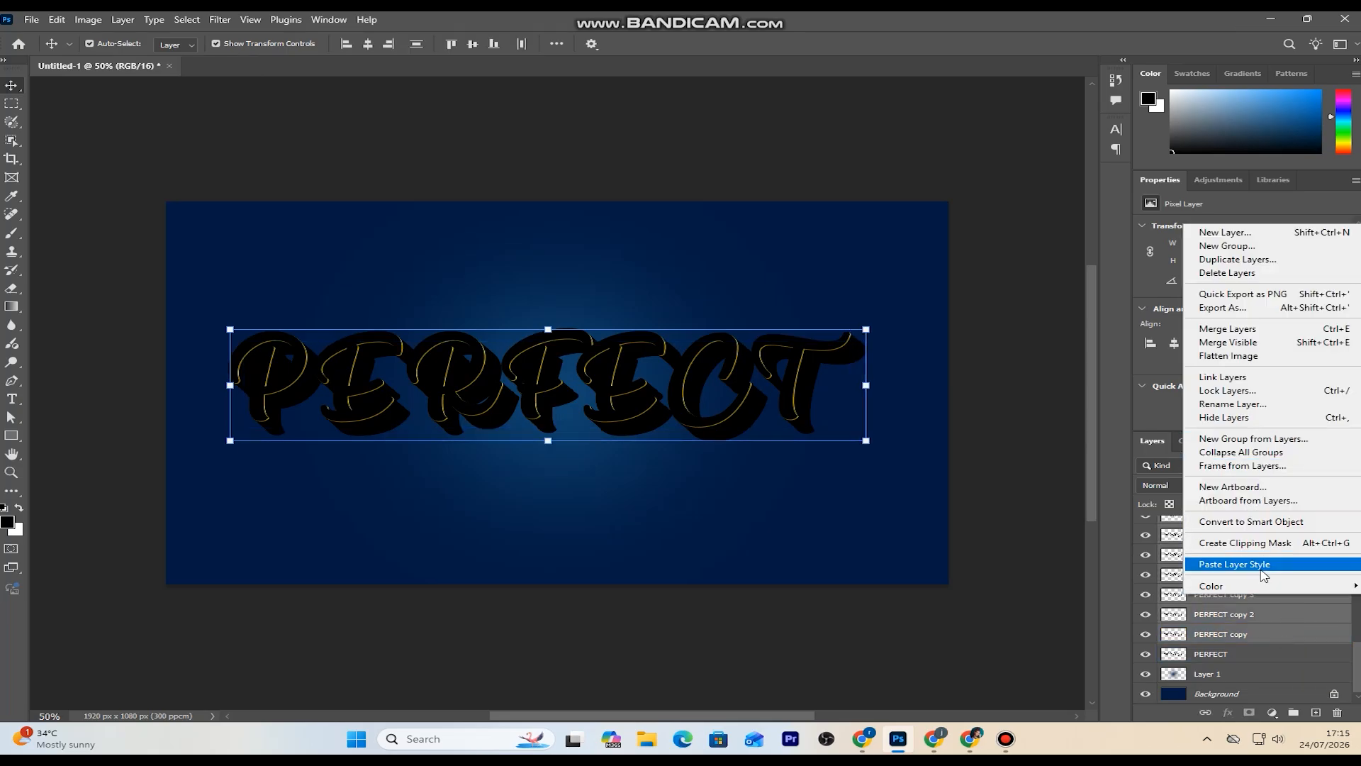
pyautogui.click(1237, 564)
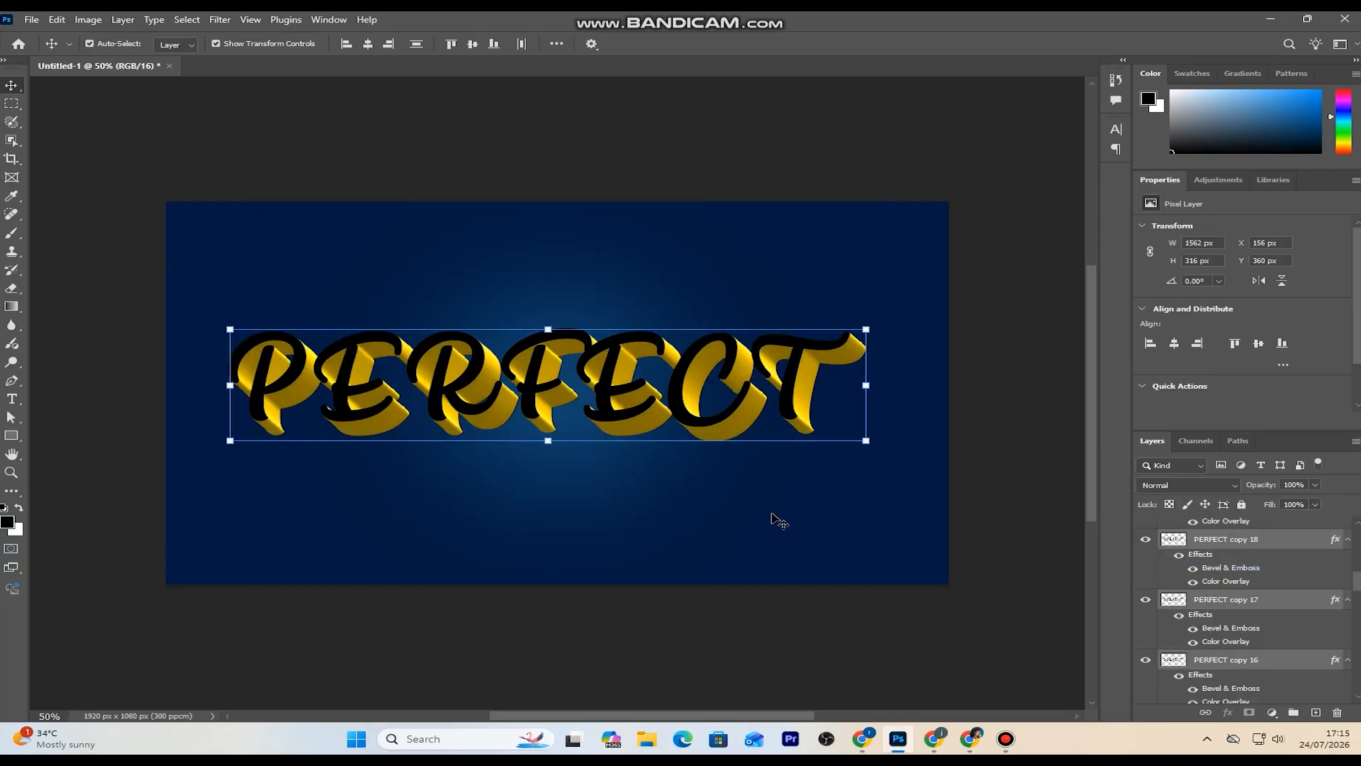
# - Add a Drop Shadow to PERFECT copy 26 with the Overlay blend mode and 20% opacity
pyautogui.scroll(-2, 776, 516)
pyautogui.scroll(2, 776, 516)
pyautogui.moveTo(1357, 587); pyautogui.dragTo(1357, 543)
pyautogui.click(1340, 528)
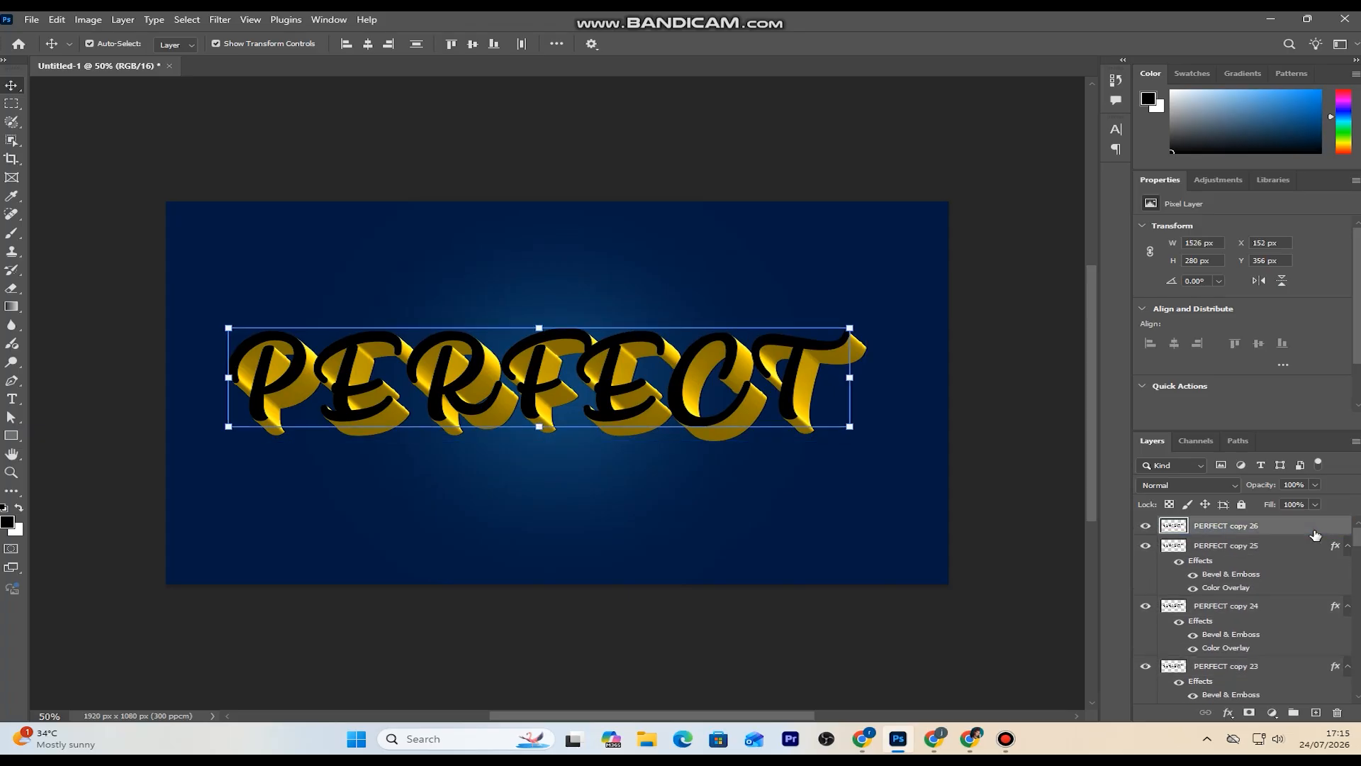
pyautogui.rightClick(1312, 533)
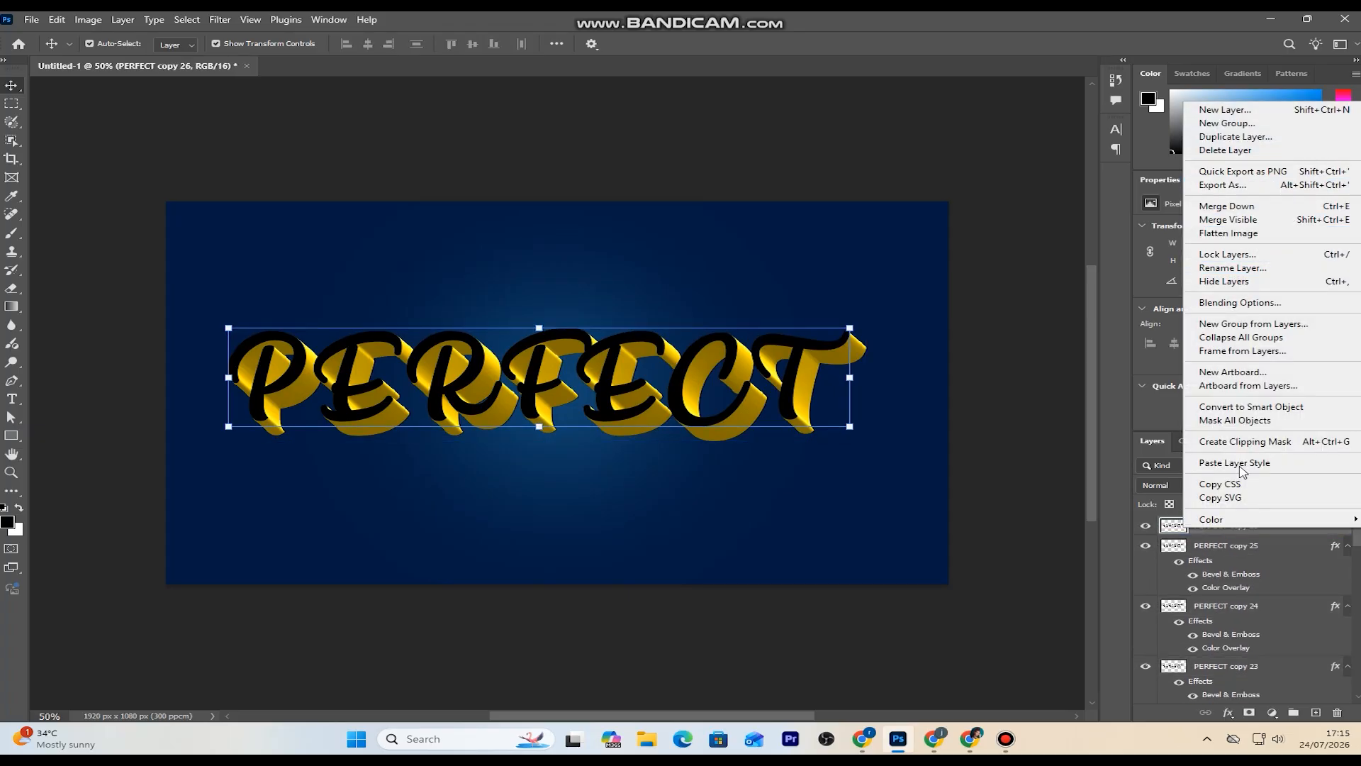
pyautogui.click(1239, 303)
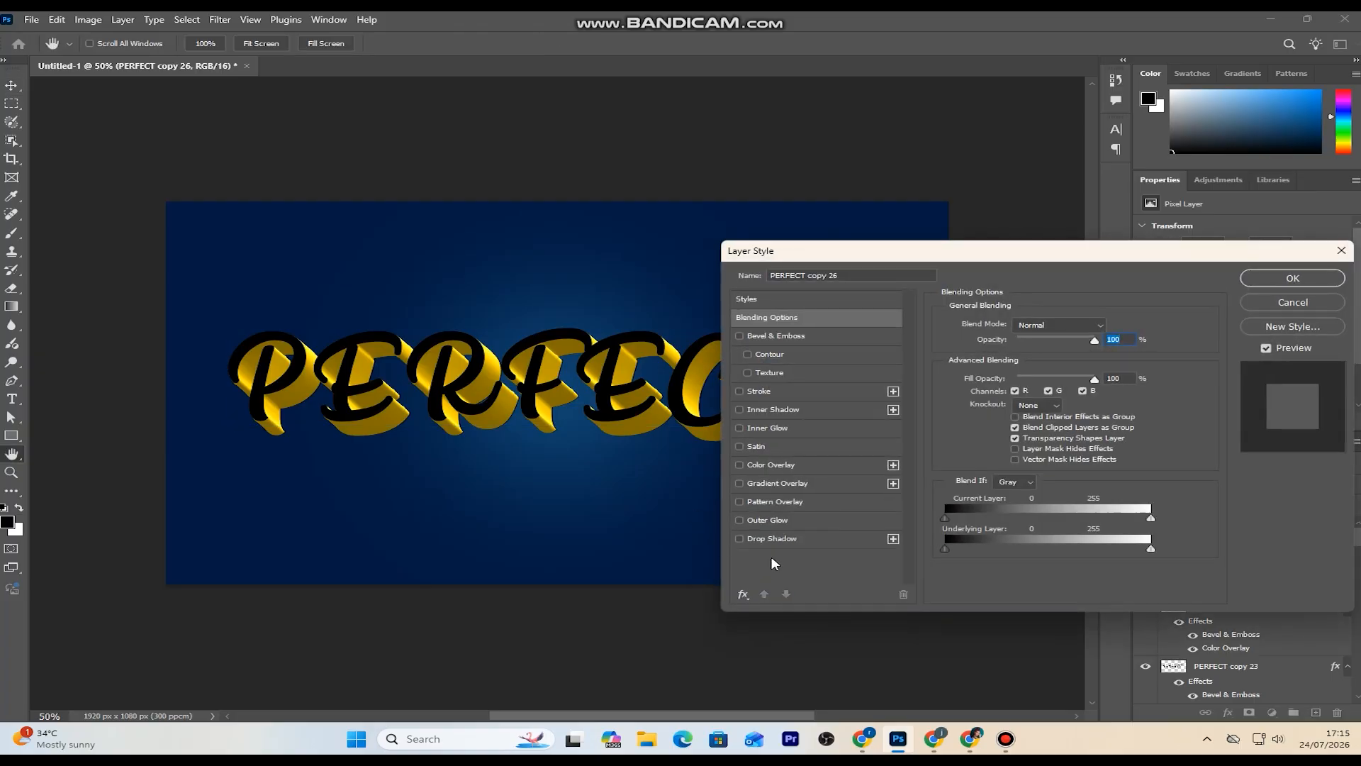
pyautogui.click(800, 540)
pyautogui.moveTo(983, 251); pyautogui.dragTo(942, 238)
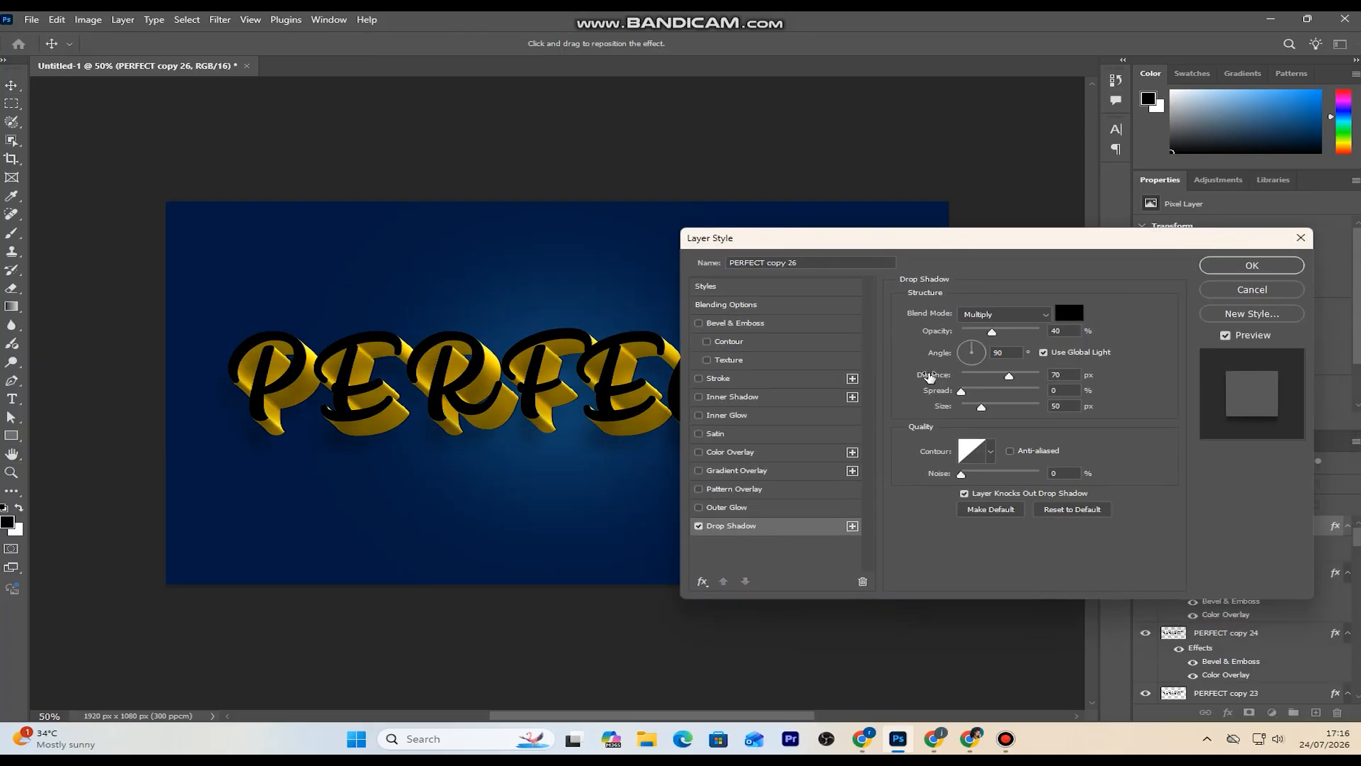
pyautogui.click(1018, 315)
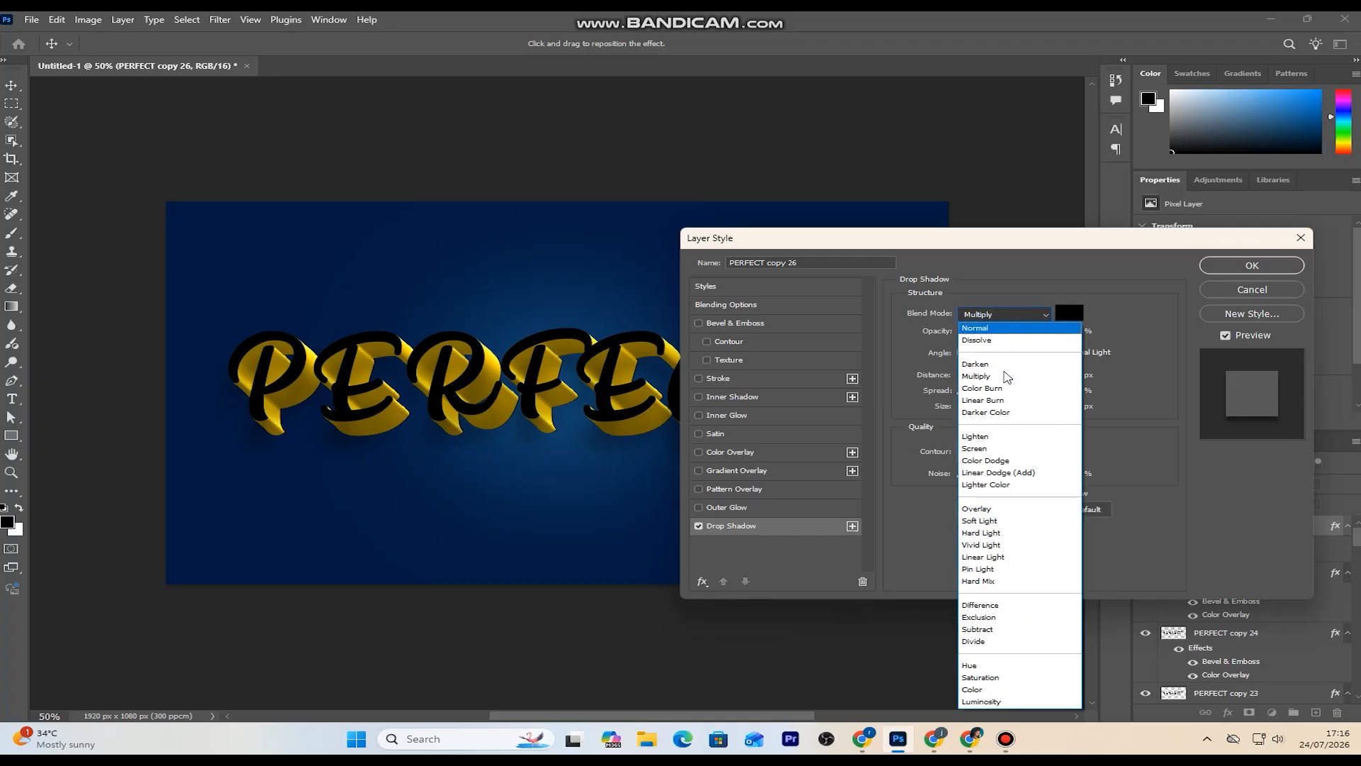
pyautogui.click(988, 508)
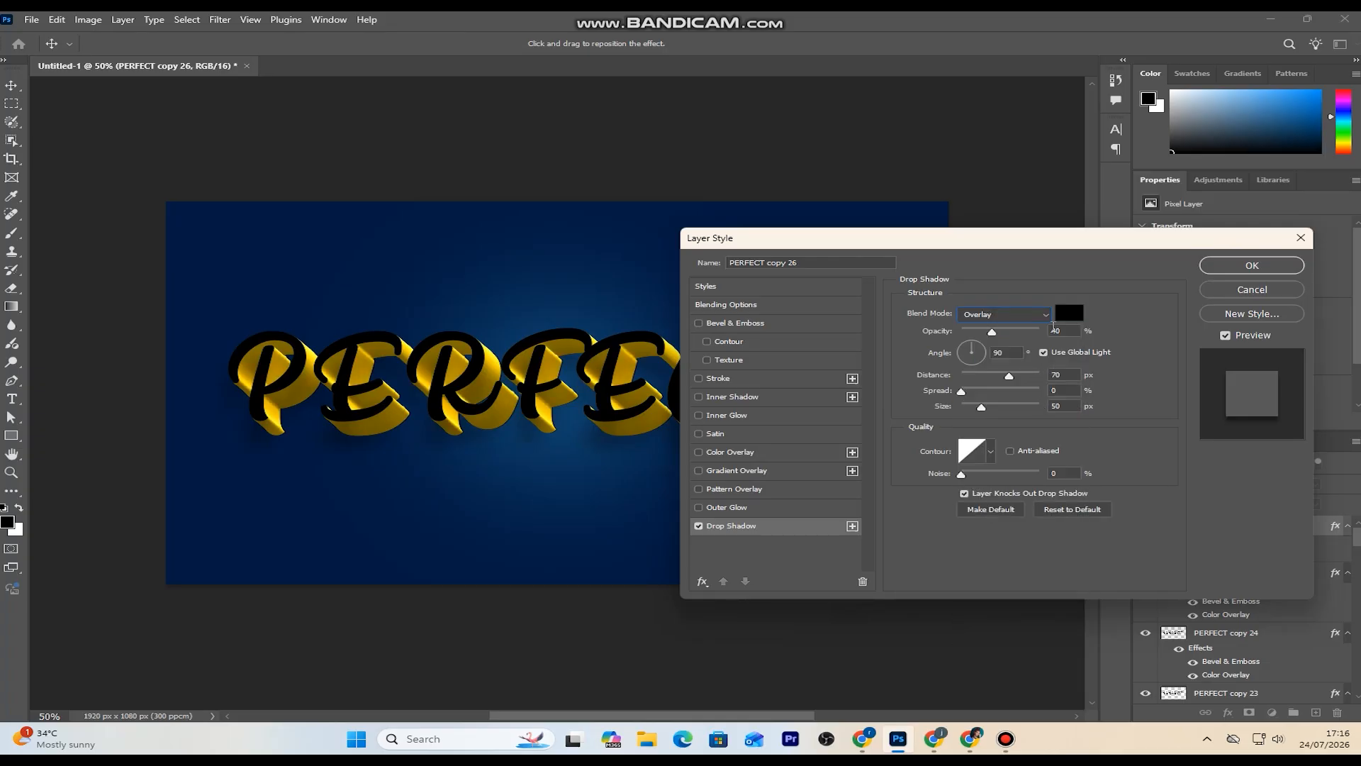
pyautogui.click(1073, 332)
pyautogui.write('20')
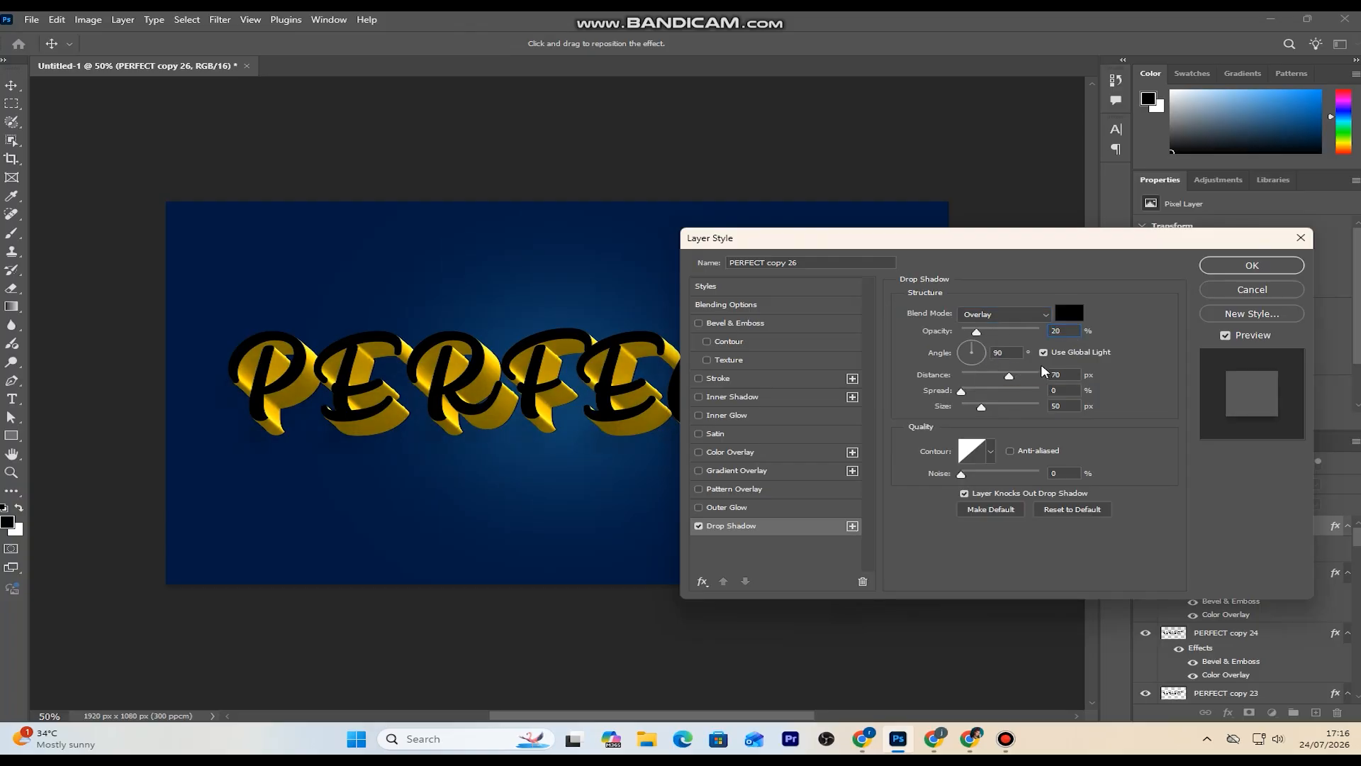
# - Set the drop shadow's angle to 140°, distance to 20 px, spread to 23% and size to 80 px
pyautogui.click(1003, 352)
pyautogui.write('140')
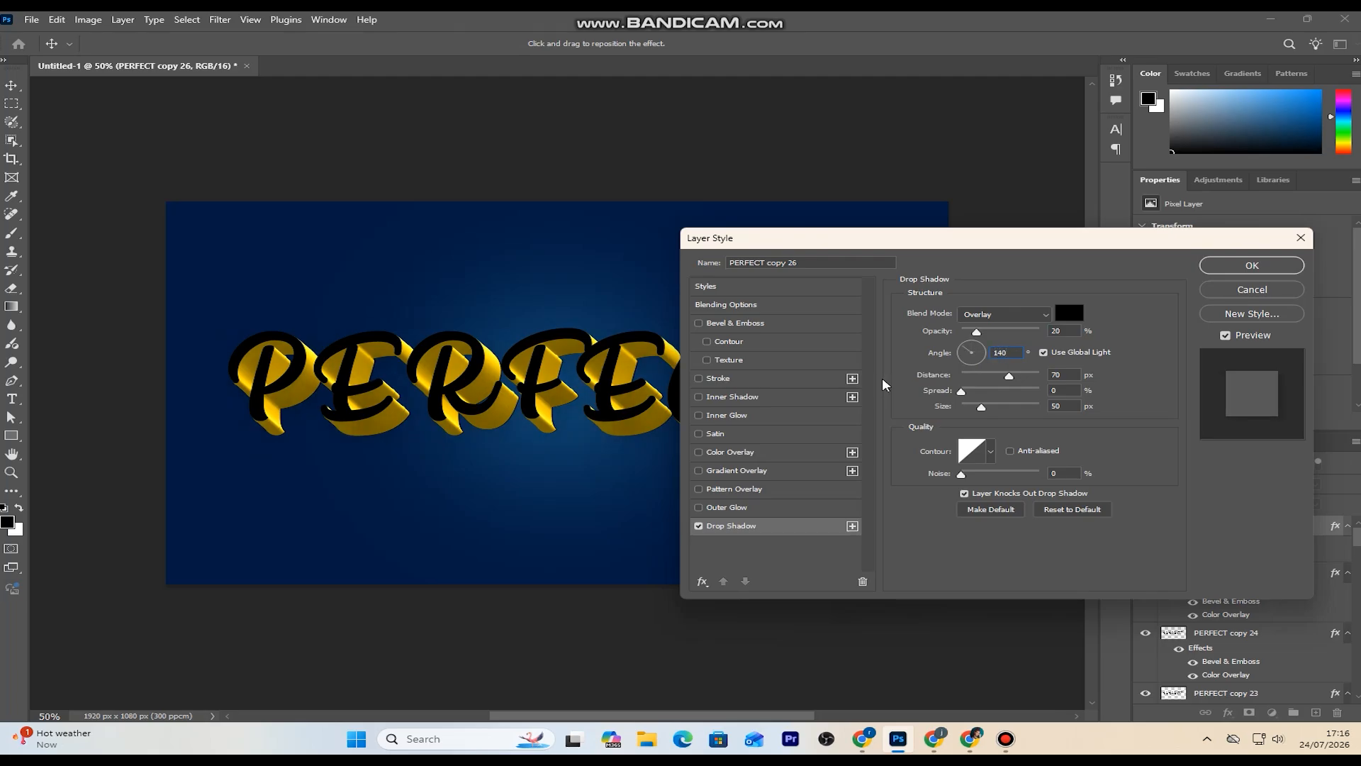
pyautogui.moveTo(1067, 374); pyautogui.dragTo(926, 379)
pyautogui.write('20')
pyautogui.press('Tab')
pyautogui.write('23')
pyautogui.moveTo(974, 409); pyautogui.dragTo(928, 424)
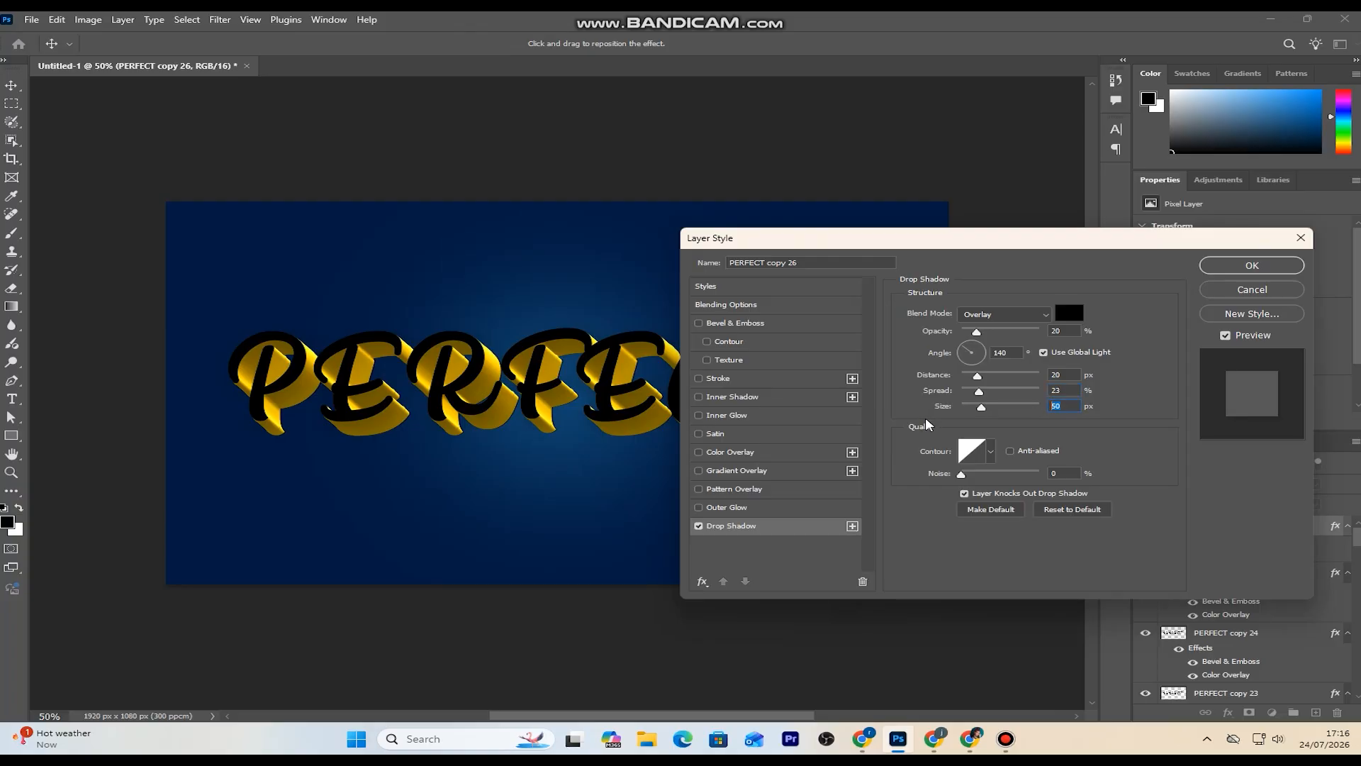
pyautogui.write('80')
# - Add a Gradient Overlay to PERFECT copy 26 and change the gradient's starting color stop to bright yellow
pyautogui.click(780, 470)
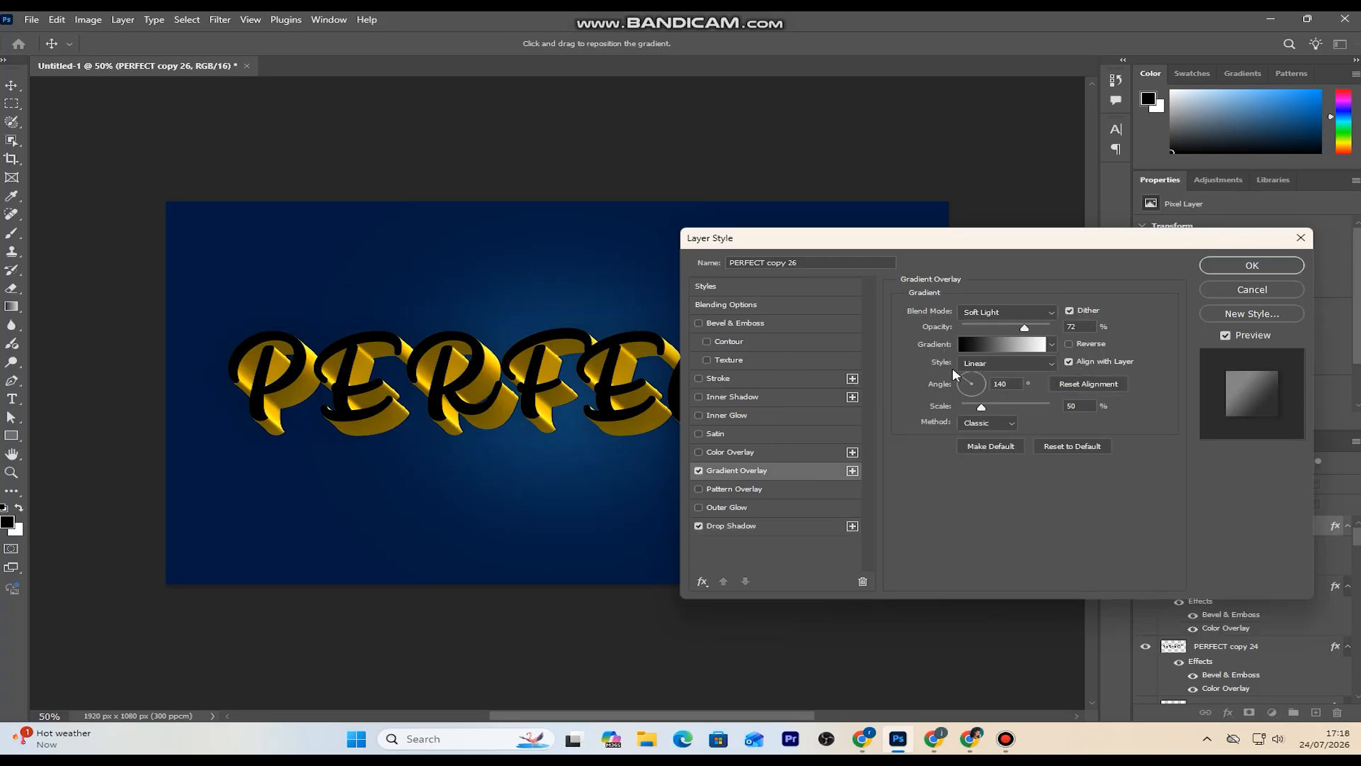
pyautogui.click(993, 346)
pyautogui.click(716, 472)
pyautogui.click(790, 531)
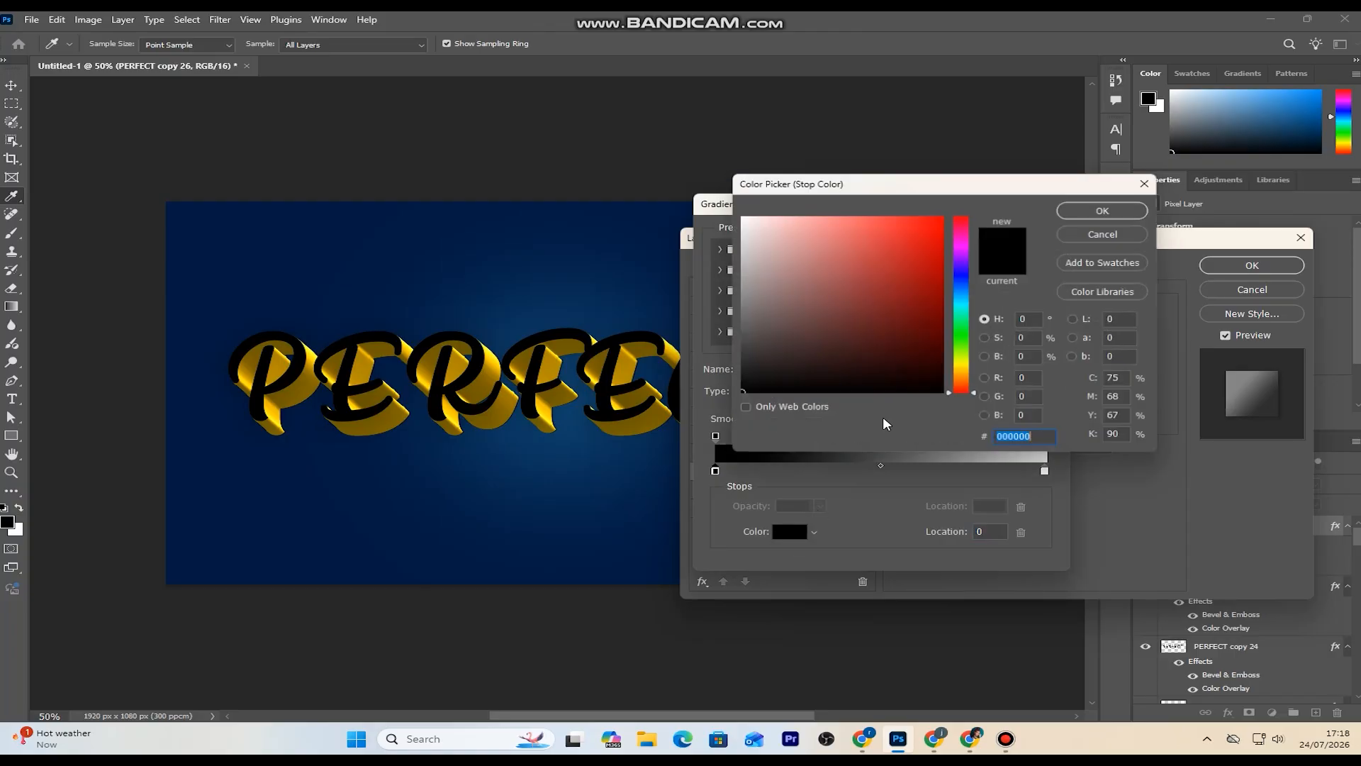
pyautogui.click(966, 377)
pyautogui.moveTo(970, 382); pyautogui.dragTo(970, 367)
pyautogui.click(944, 215)
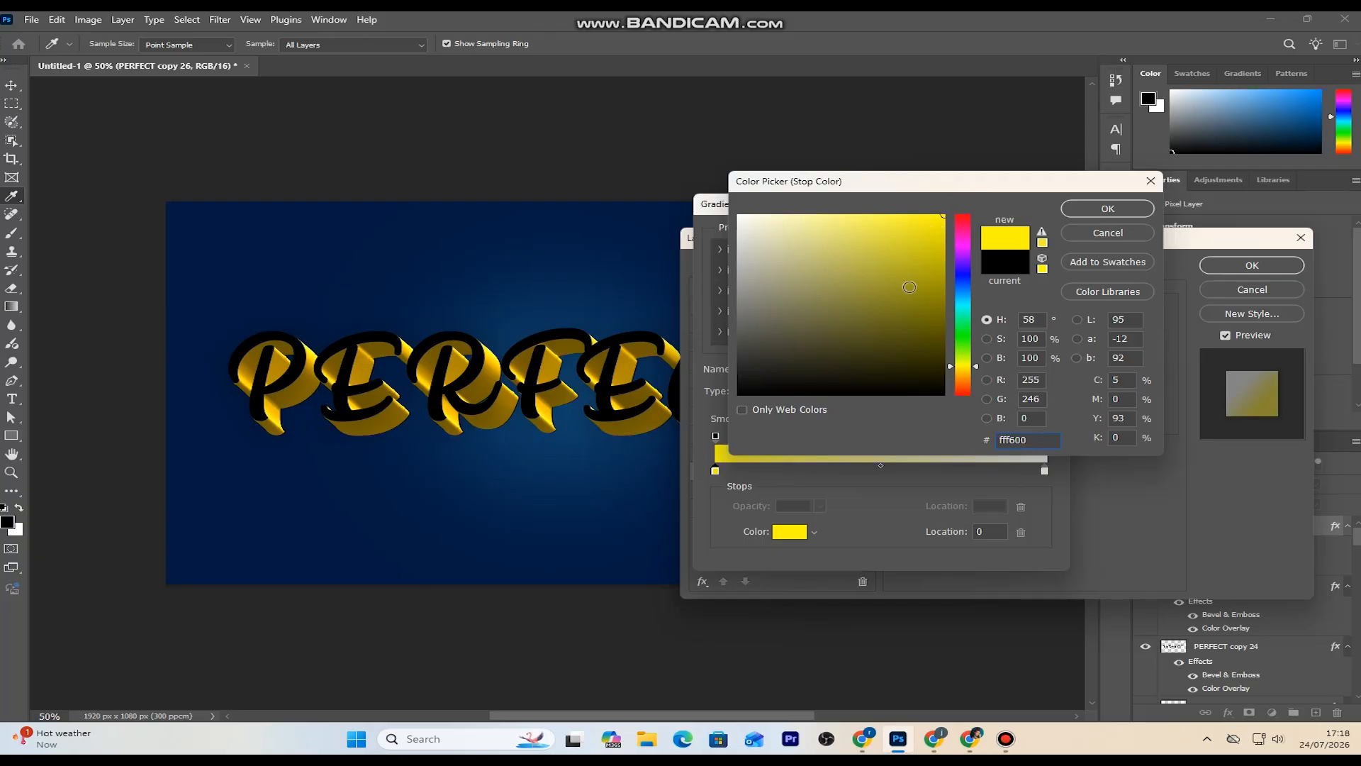
pyautogui.moveTo(907, 326); pyautogui.dragTo(863, 447)
pyautogui.moveTo(808, 370); pyautogui.dragTo(736, 383)
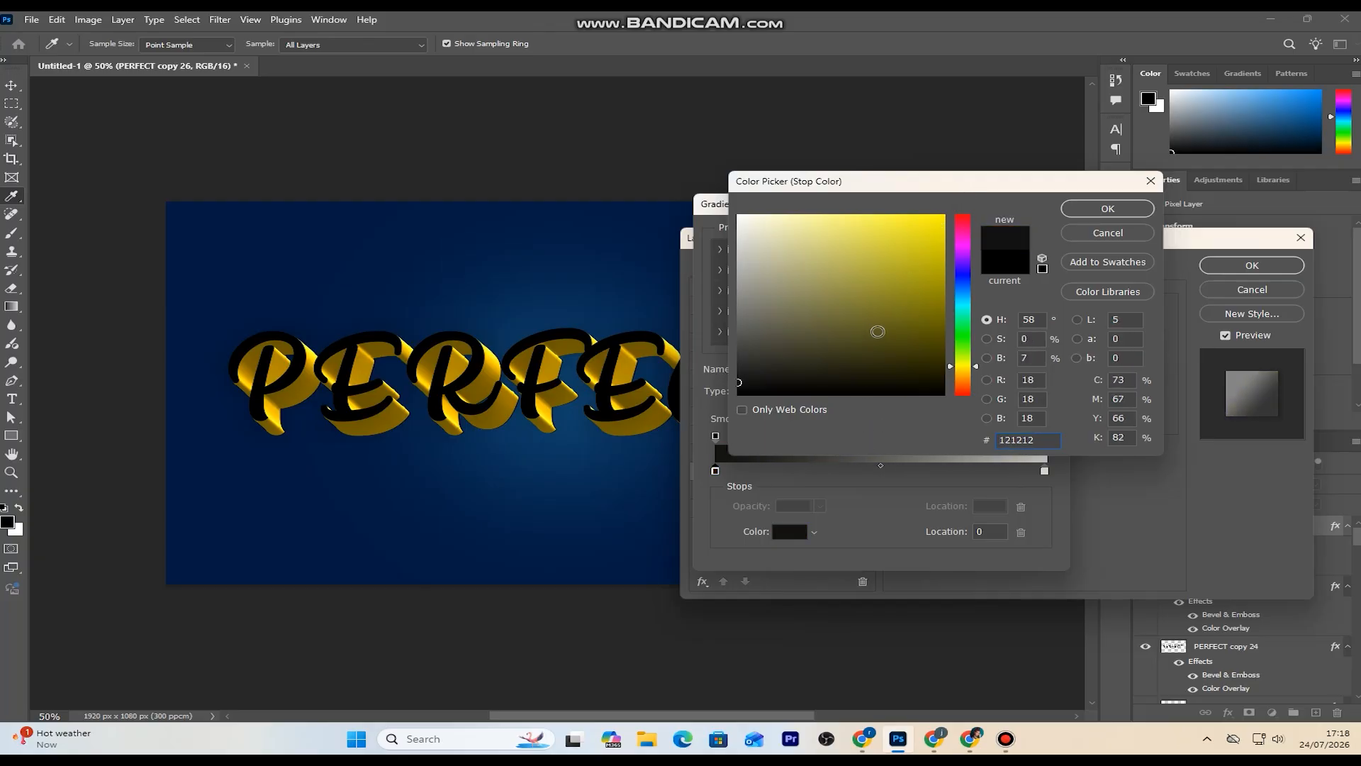
pyautogui.click(943, 216)
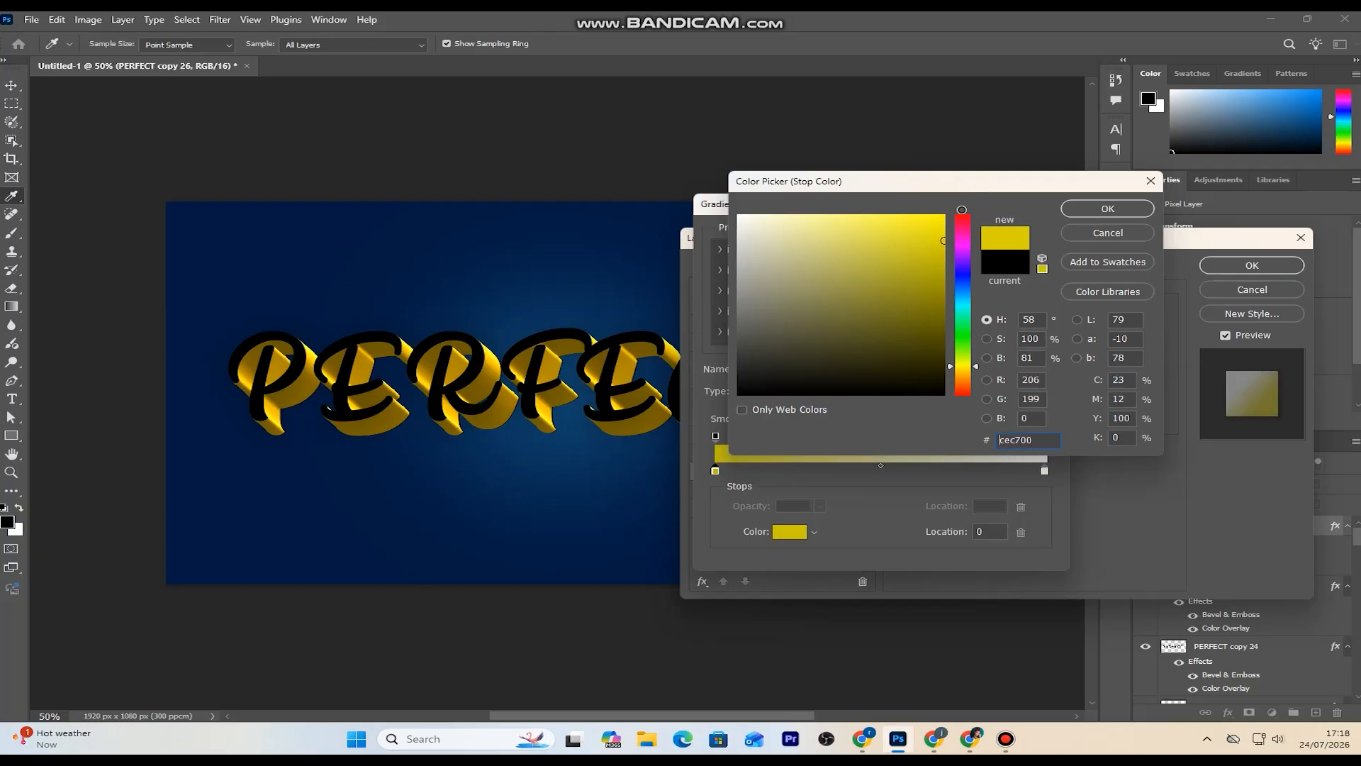
pyautogui.click(1107, 208)
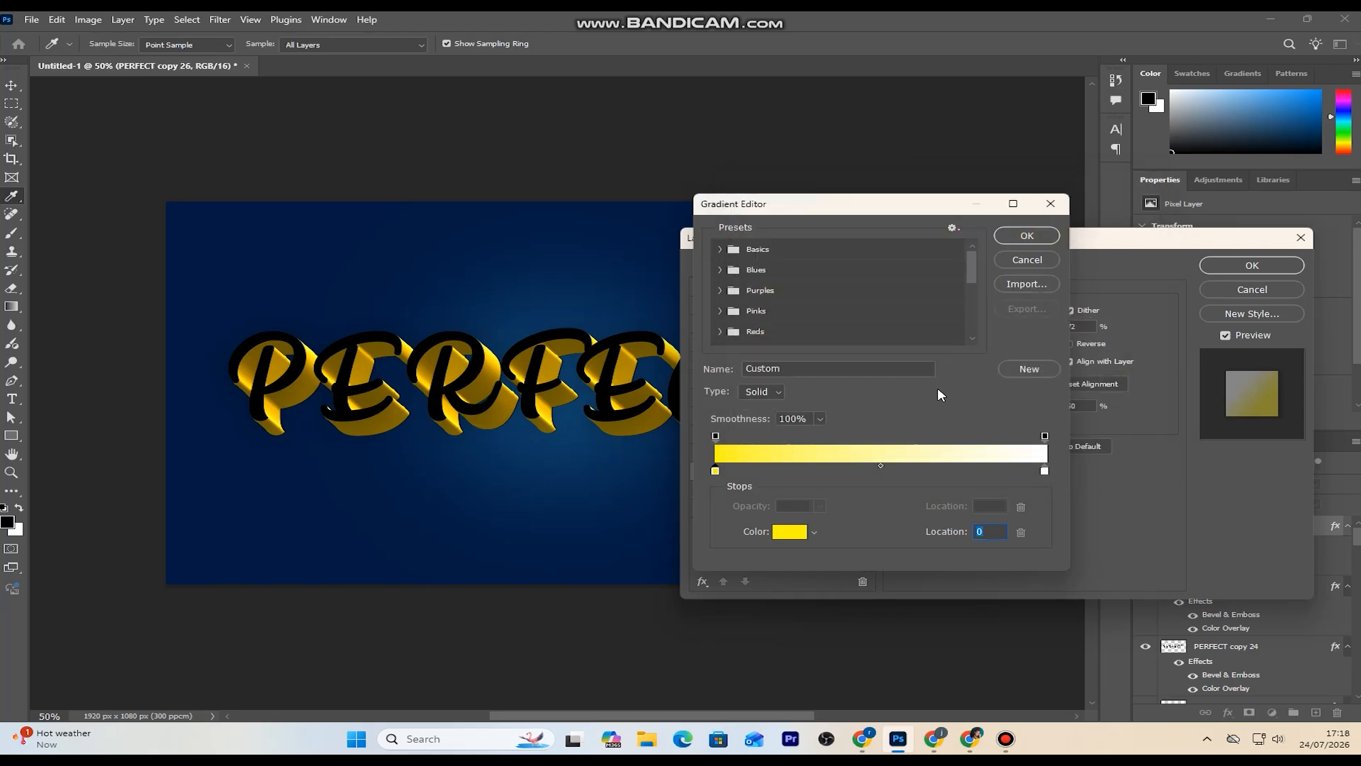
# - Load the Foreground to Background gradient preset from Basics and set its starting color stop to #fff600
pyautogui.click(720, 249)
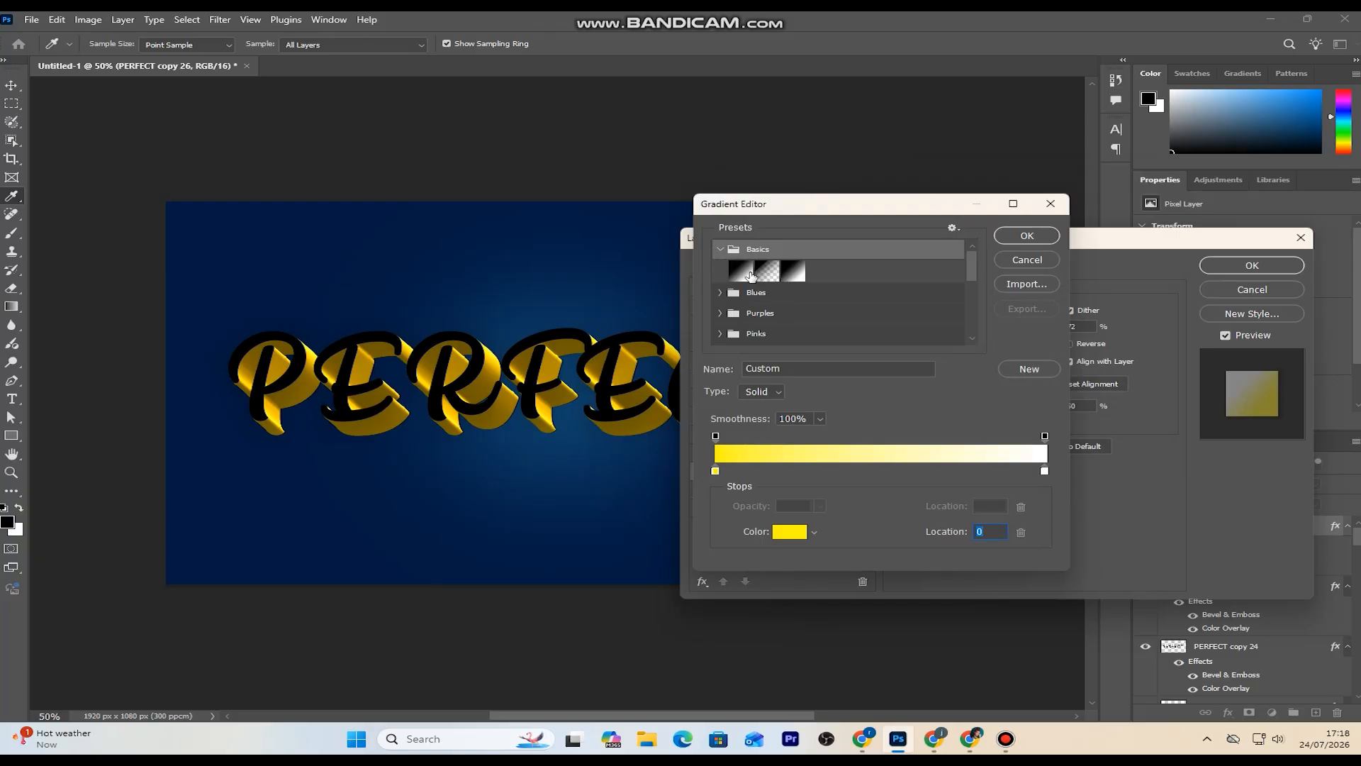
pyautogui.click(741, 270)
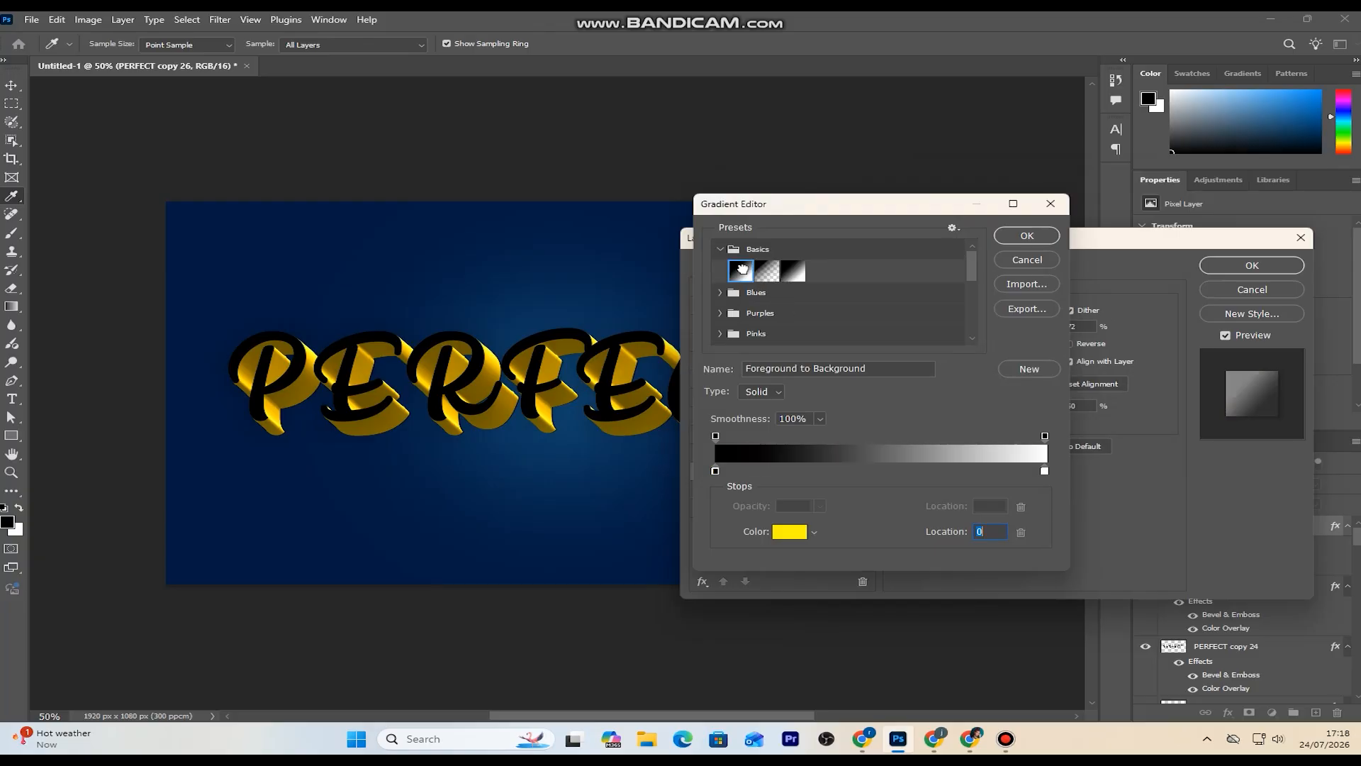
pyautogui.click(715, 470)
pyautogui.click(776, 531)
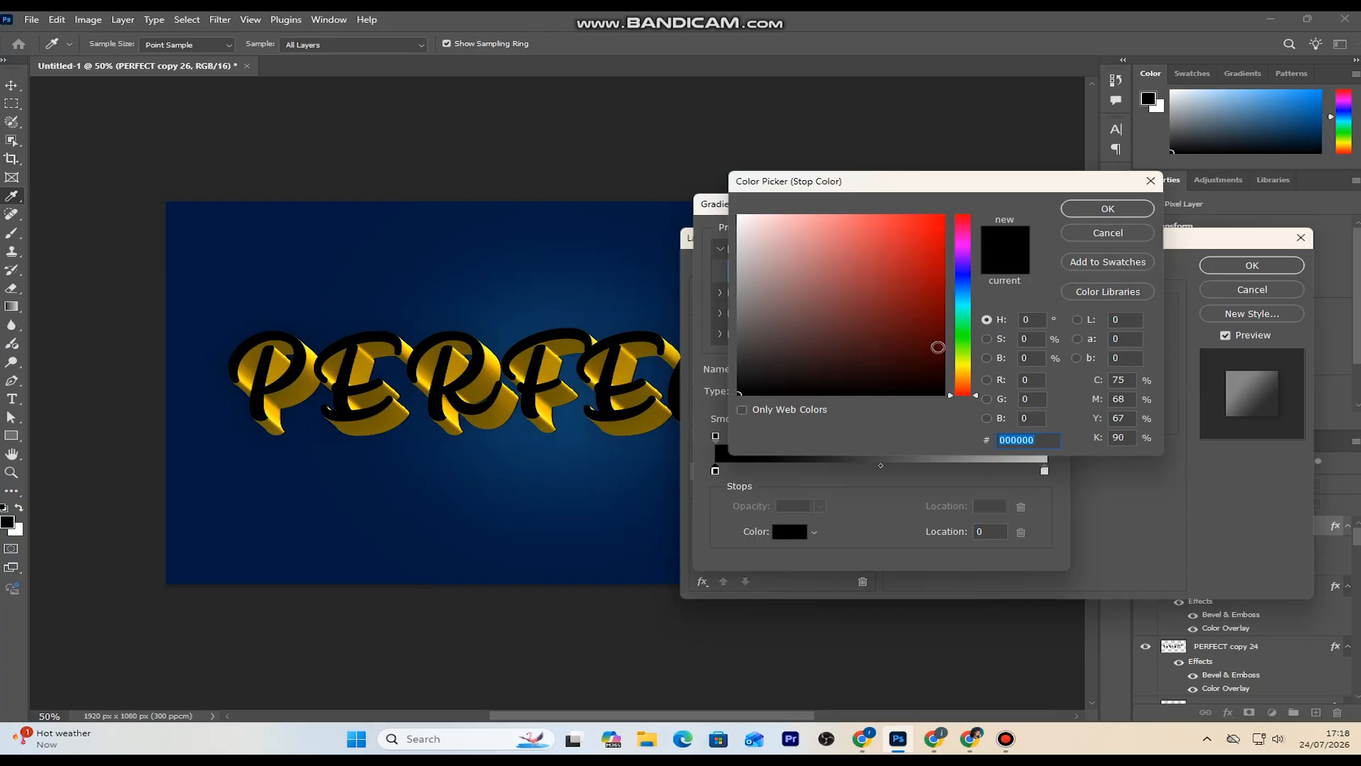
pyautogui.click(970, 368)
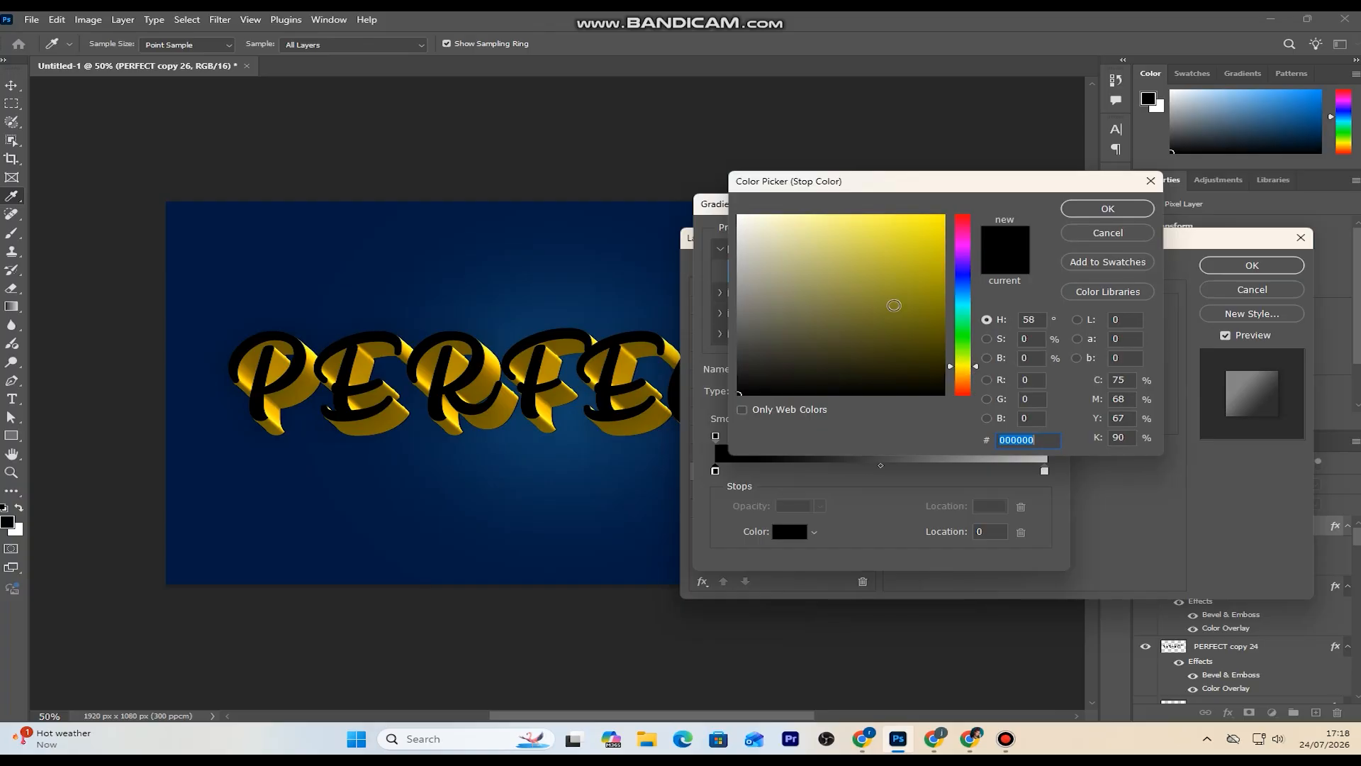
pyautogui.write('fff600')
pyautogui.click(1107, 209)
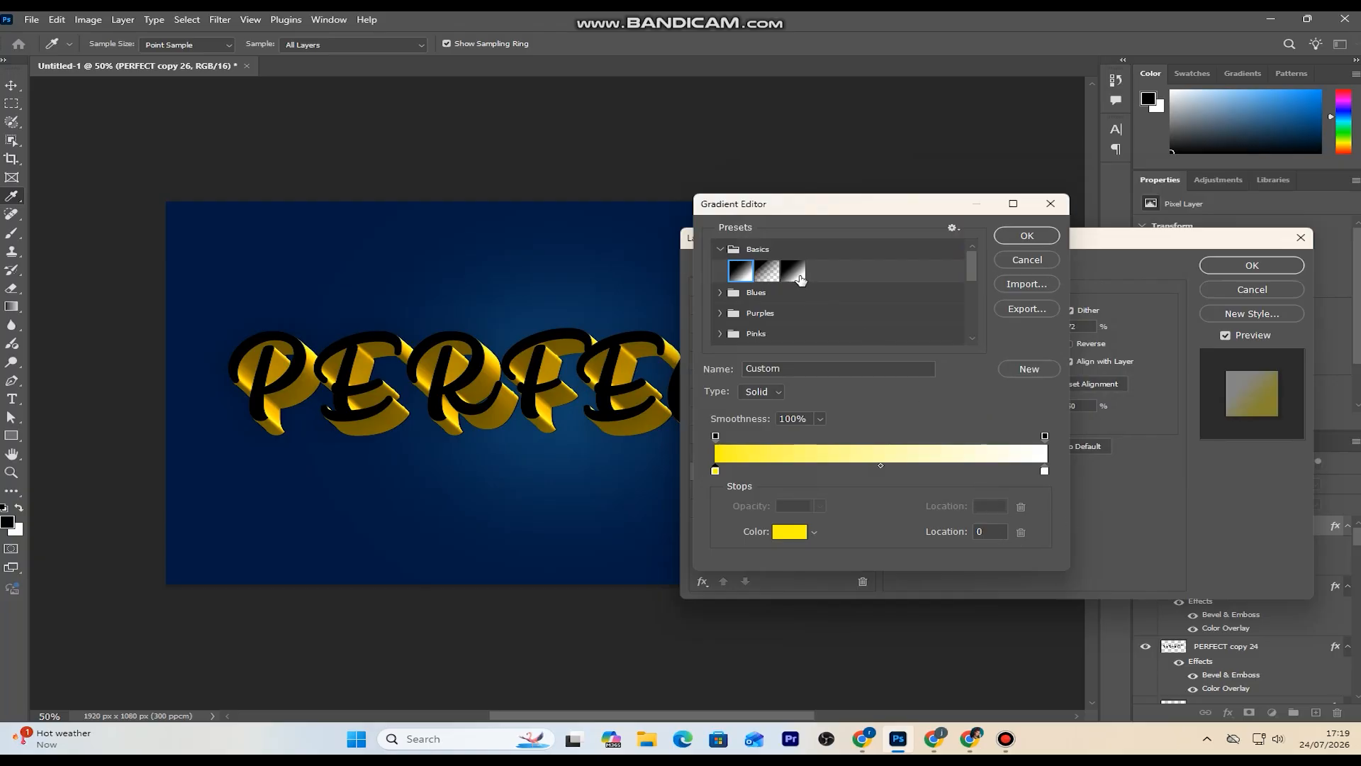
# - Set the gradient's ending color stop to pale yellow and apply the gradient
pyautogui.click(1044, 471)
pyautogui.click(805, 533)
pyautogui.moveTo(845, 332); pyautogui.dragTo(767, 214)
pyautogui.moveTo(974, 387); pyautogui.dragTo(971, 365)
pyautogui.moveTo(859, 243); pyautogui.dragTo(792, 210)
pyautogui.click(1121, 211)
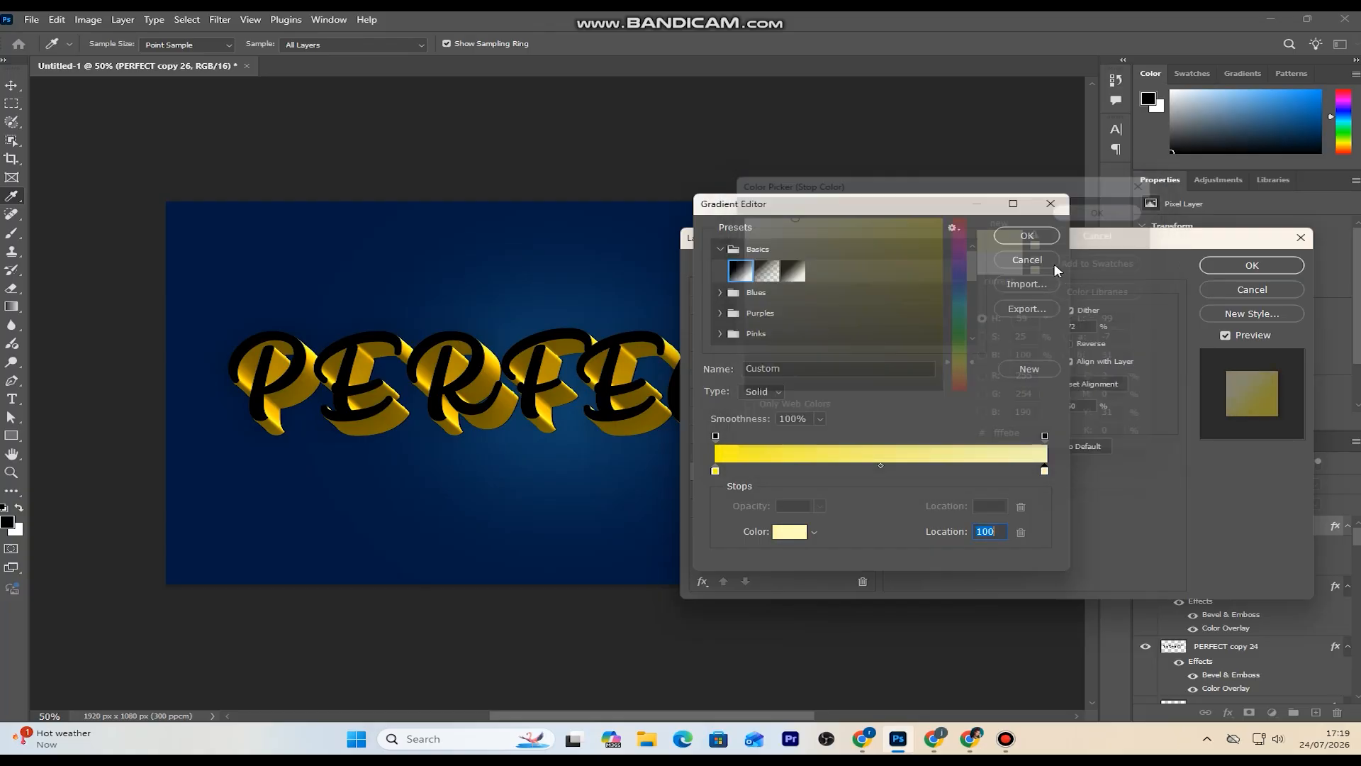
pyautogui.click(1036, 241)
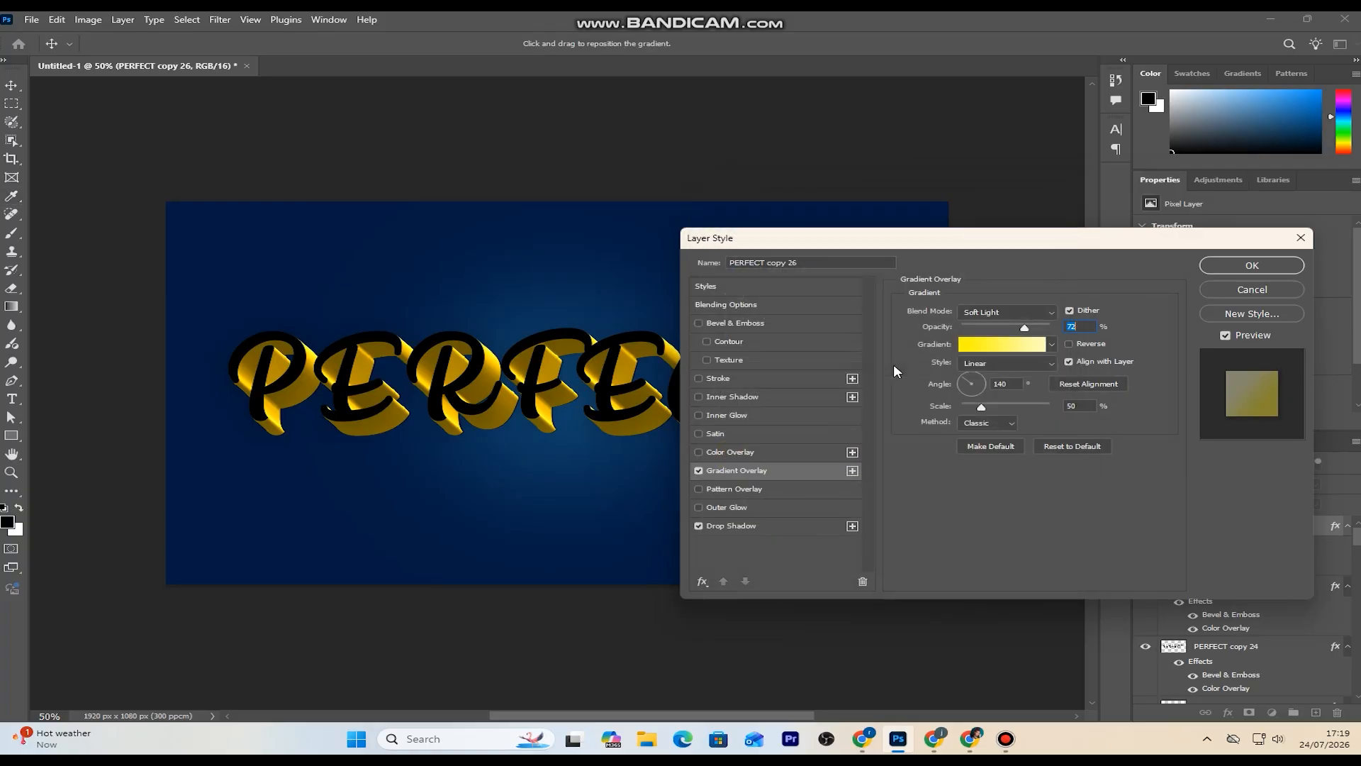
# - Set the Gradient Overlay's blend mode to Normal
pyautogui.click(1024, 312)
pyautogui.click(1020, 326)
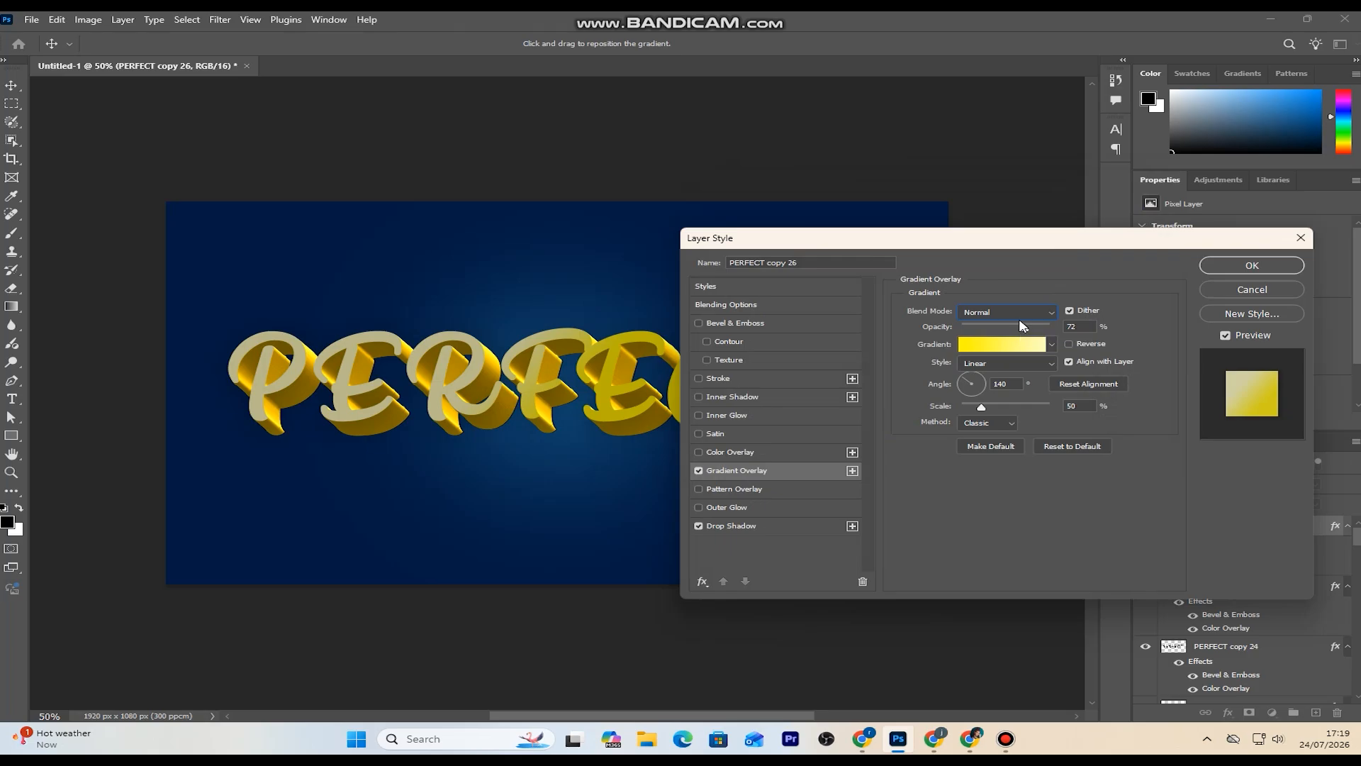
pyautogui.click(1025, 309)
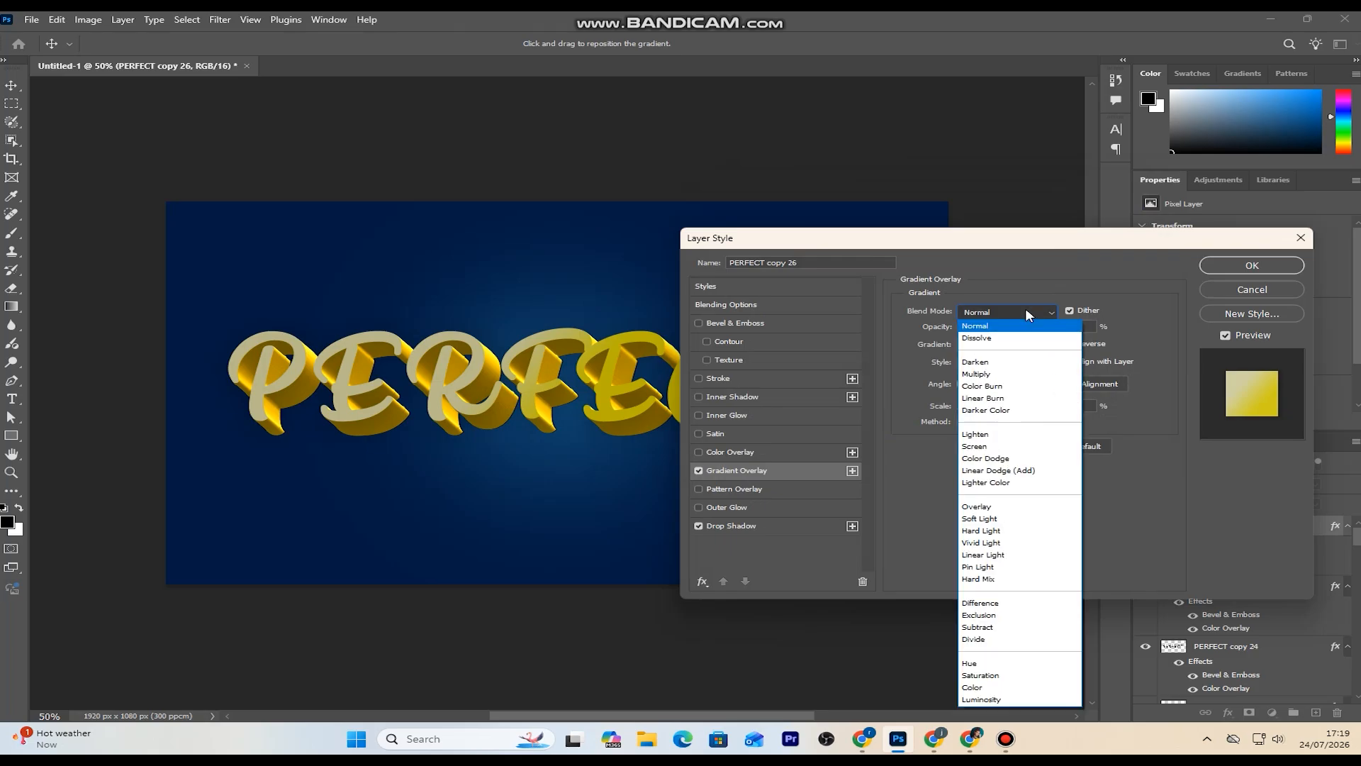
pyautogui.click(1024, 310)
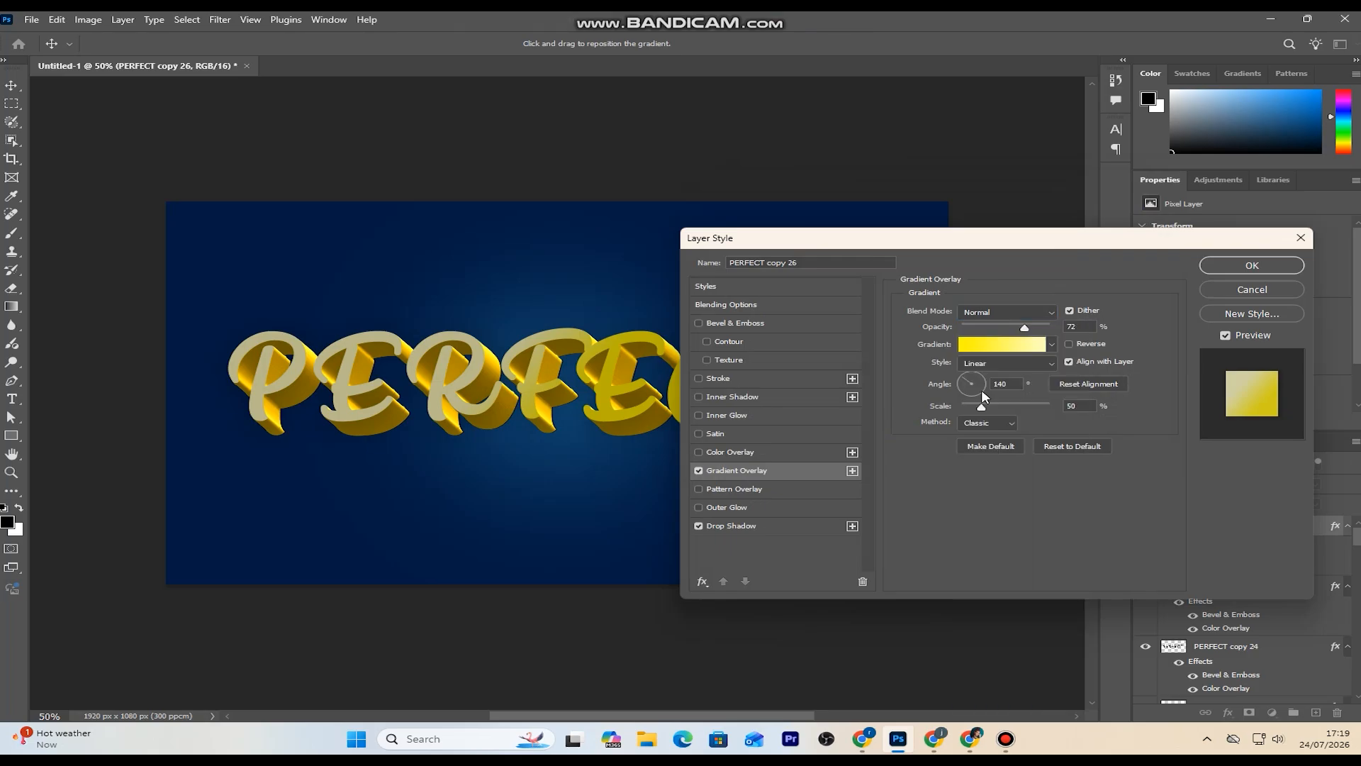
pyautogui.click(1030, 312)
pyautogui.click(1044, 283)
# - Change the overlay gradient's starting color stop to golden yellow #eeb900 and apply the gradient
pyautogui.click(1018, 345)
pyautogui.click(715, 471)
pyautogui.click(789, 532)
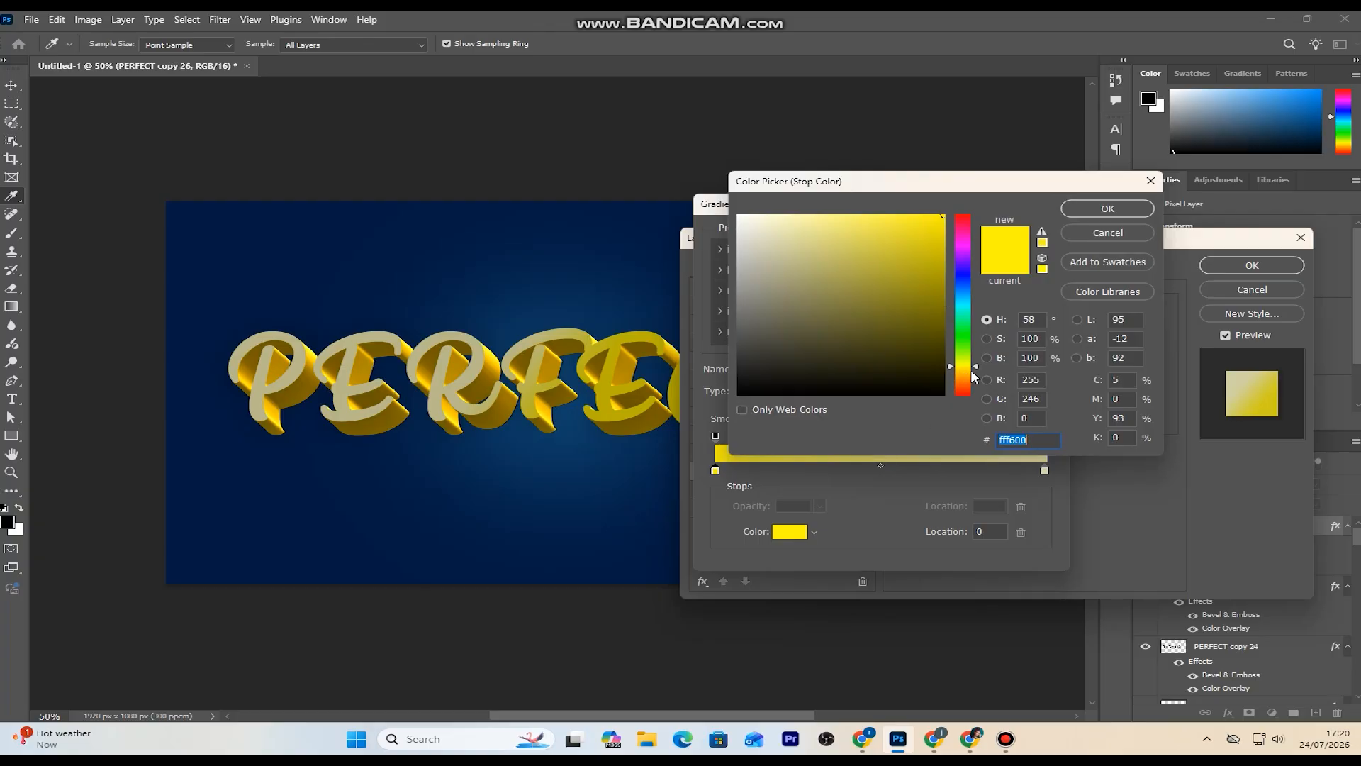
pyautogui.moveTo(973, 364); pyautogui.dragTo(974, 370)
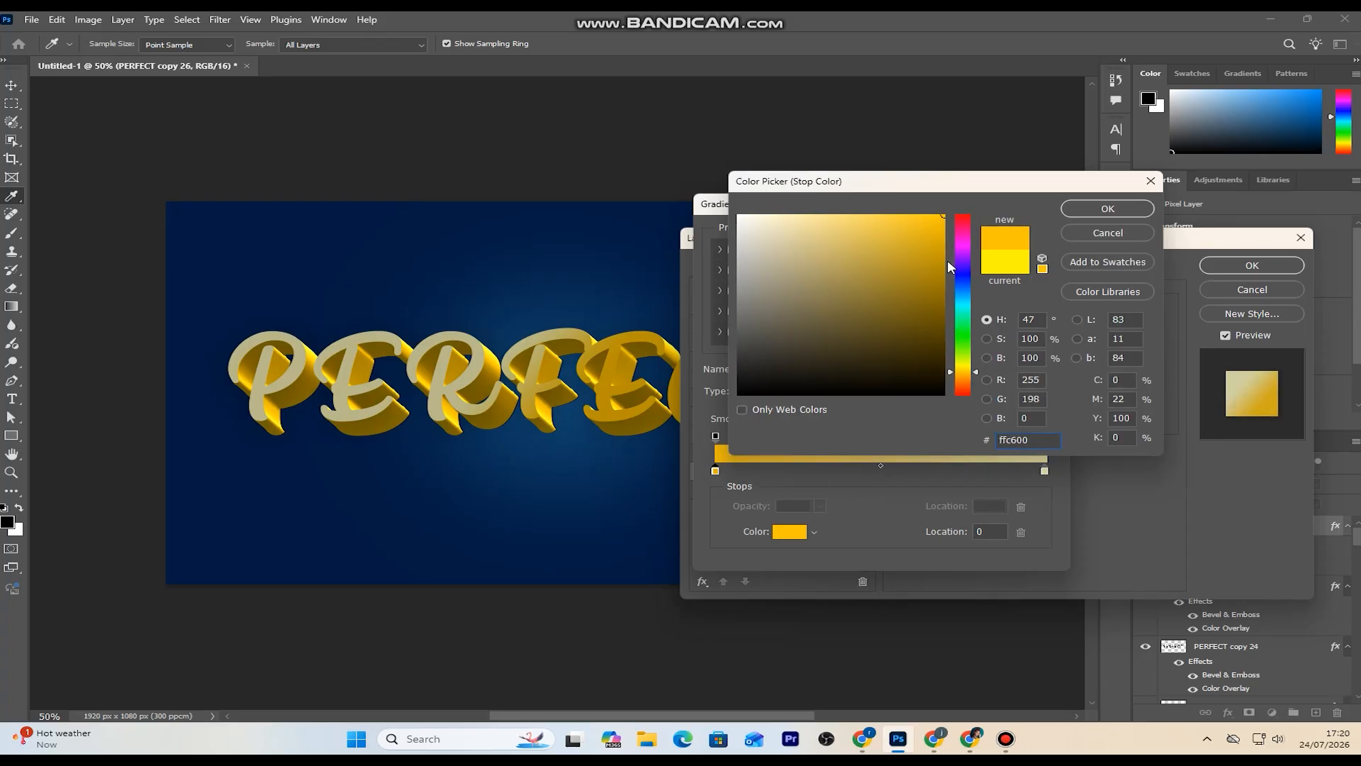
pyautogui.click(941, 306)
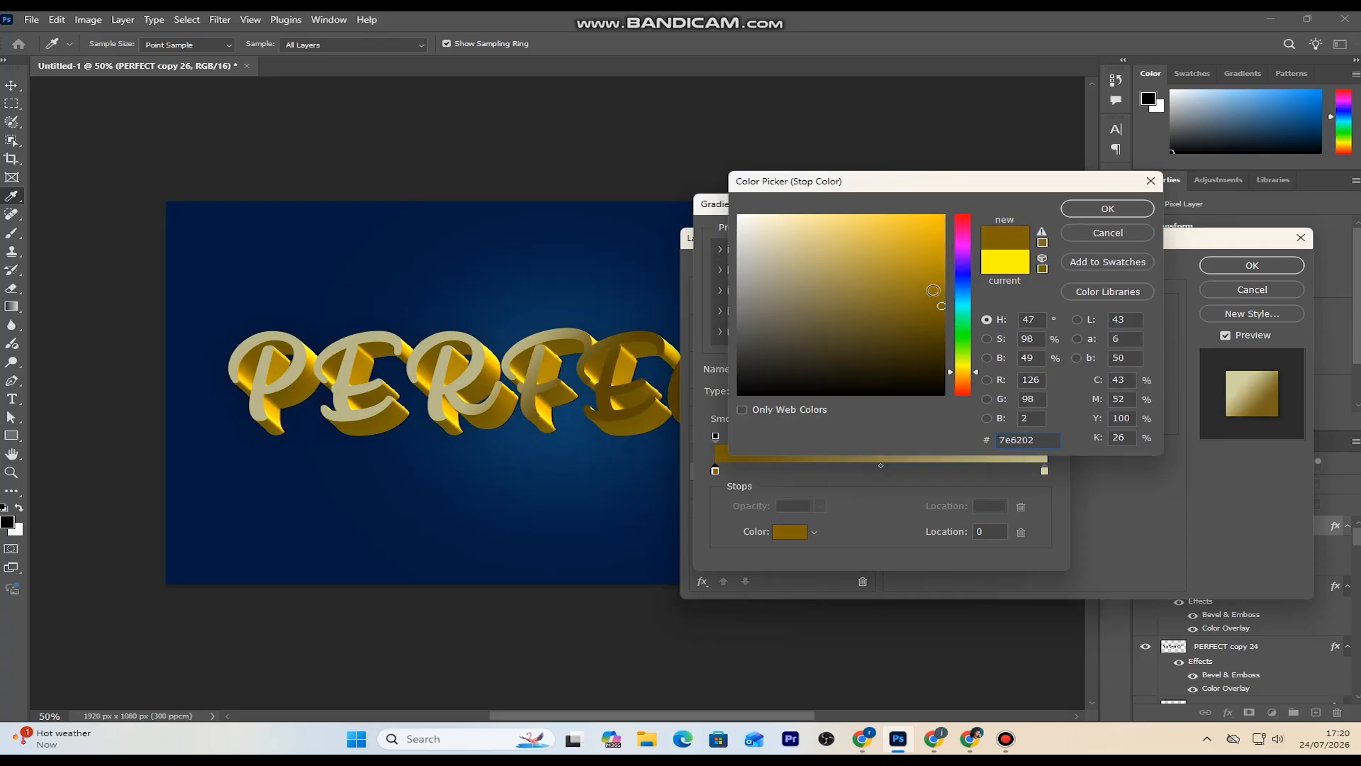
pyautogui.click(923, 287)
pyautogui.moveTo(928, 281); pyautogui.dragTo(950, 227)
pyautogui.click(944, 231)
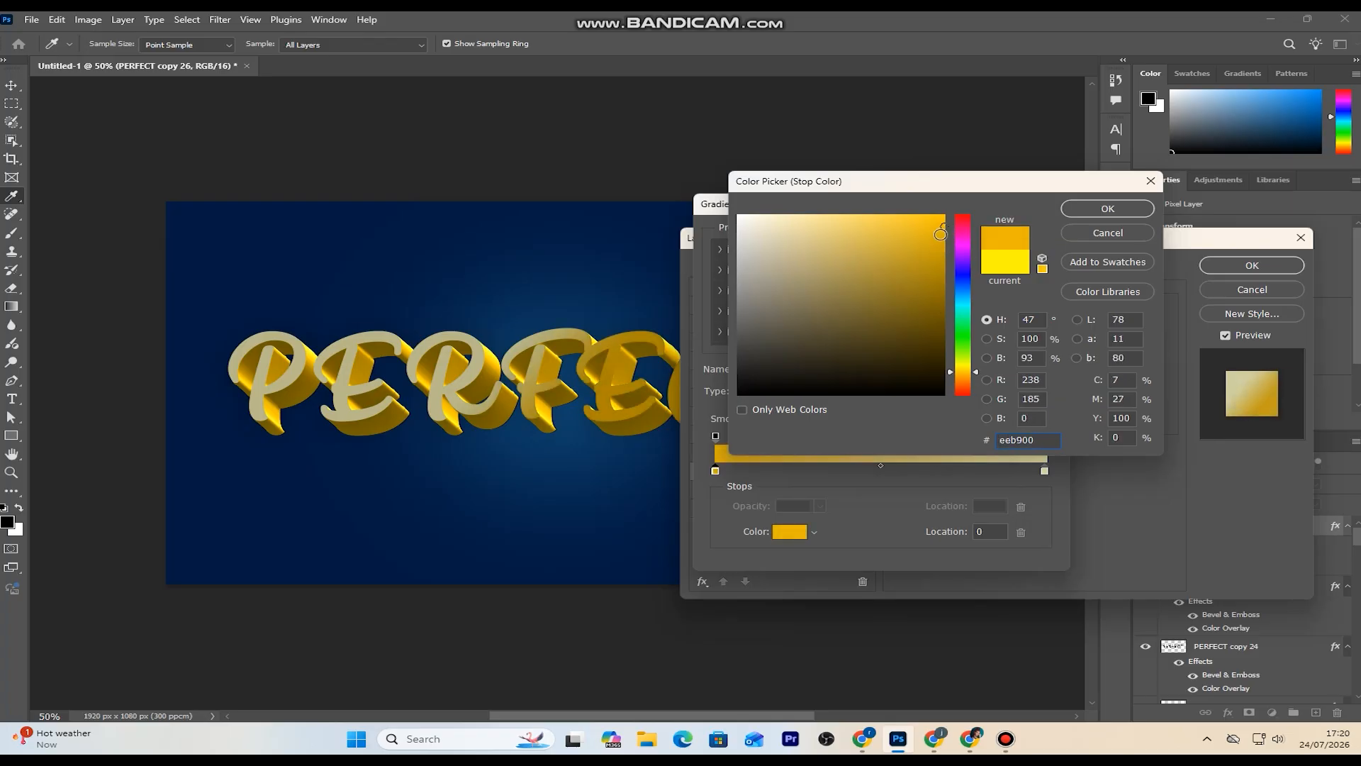
pyautogui.click(1108, 210)
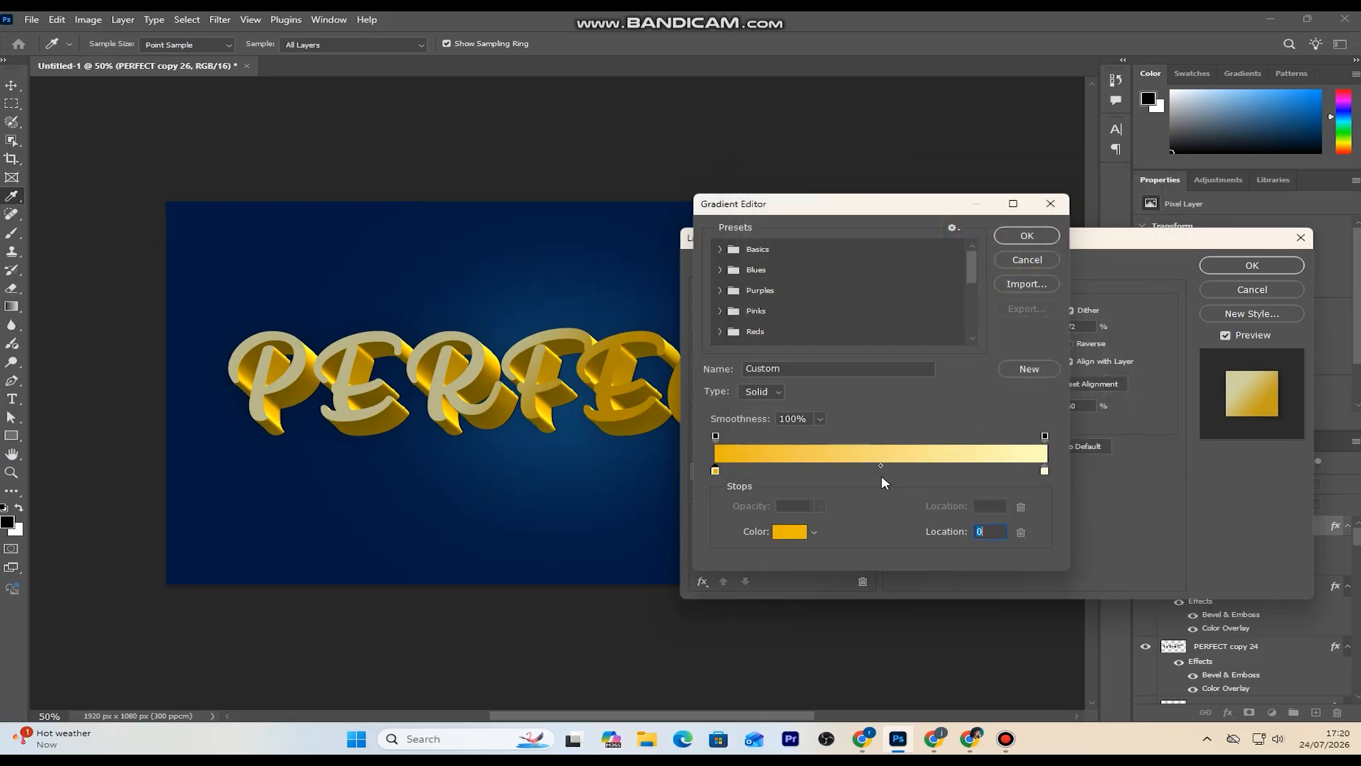
pyautogui.click(1051, 236)
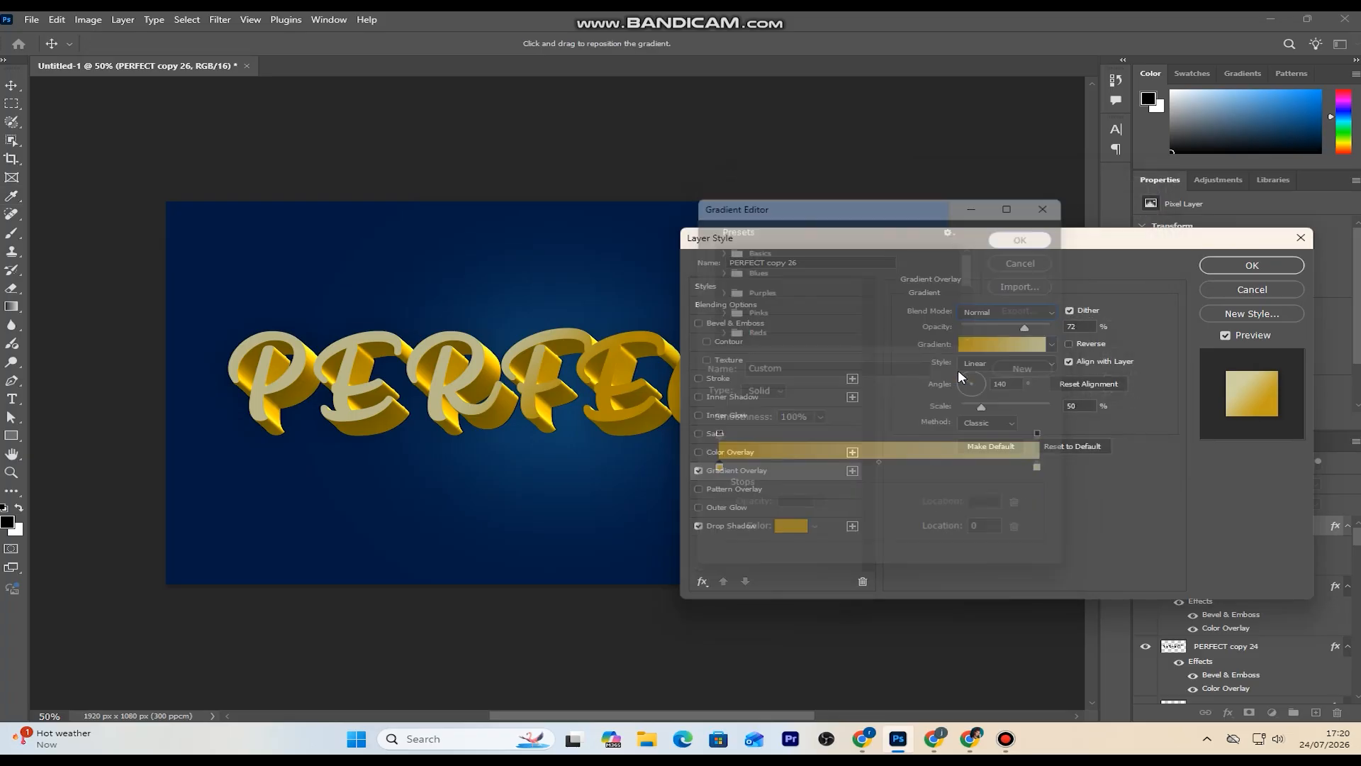
pyautogui.moveTo(997, 249); pyautogui.dragTo(1071, 252)
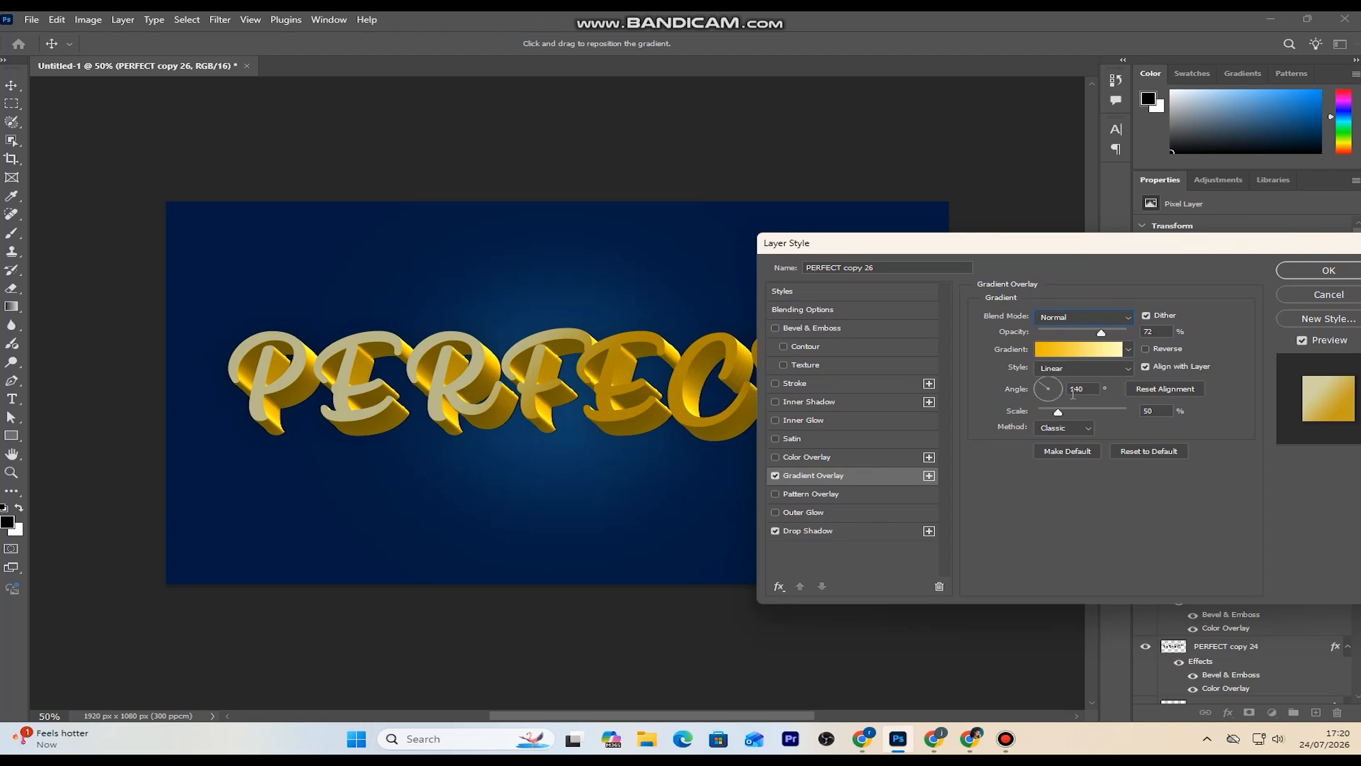
# - Set the Gradient Overlay to 100% opacity, reverse it, and give it a -90° angle and 65% scale
pyautogui.moveTo(1101, 333); pyautogui.dragTo(1135, 333)
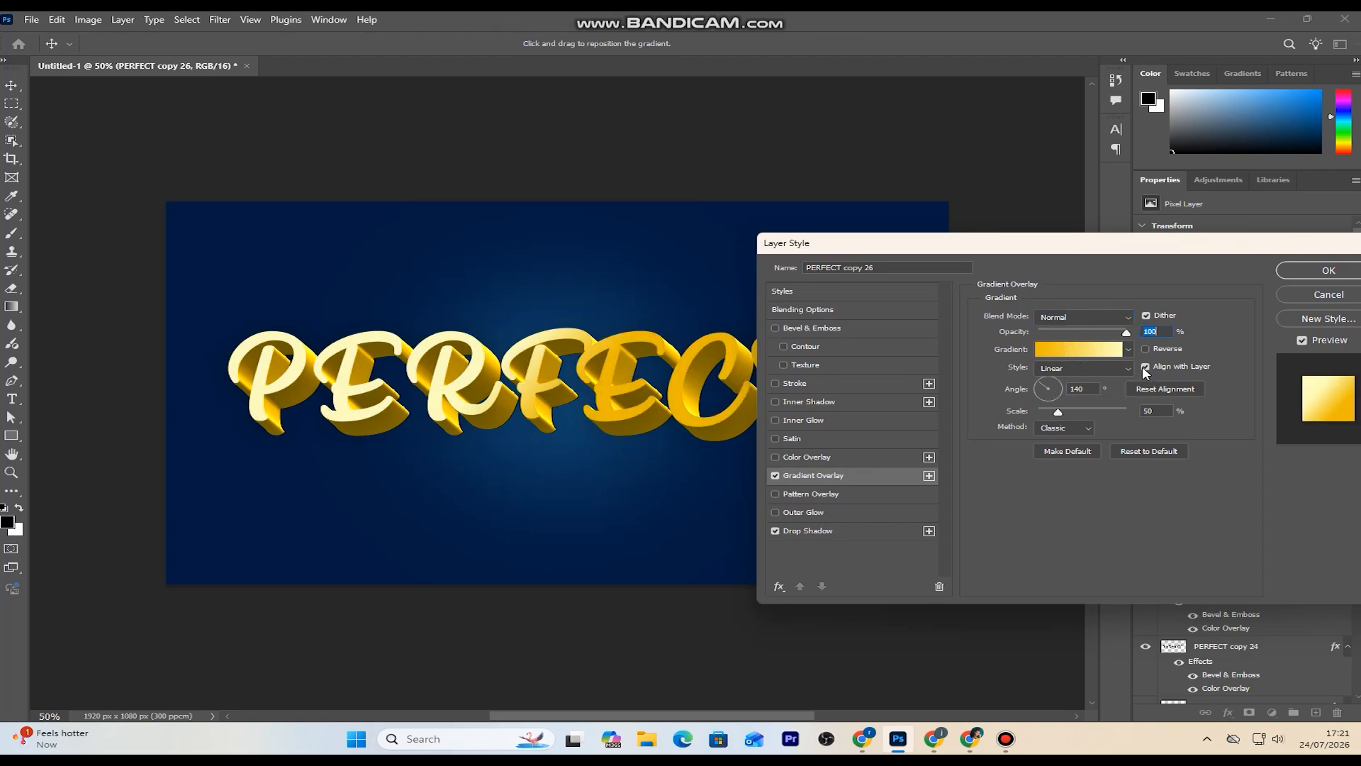
pyautogui.click(1145, 349)
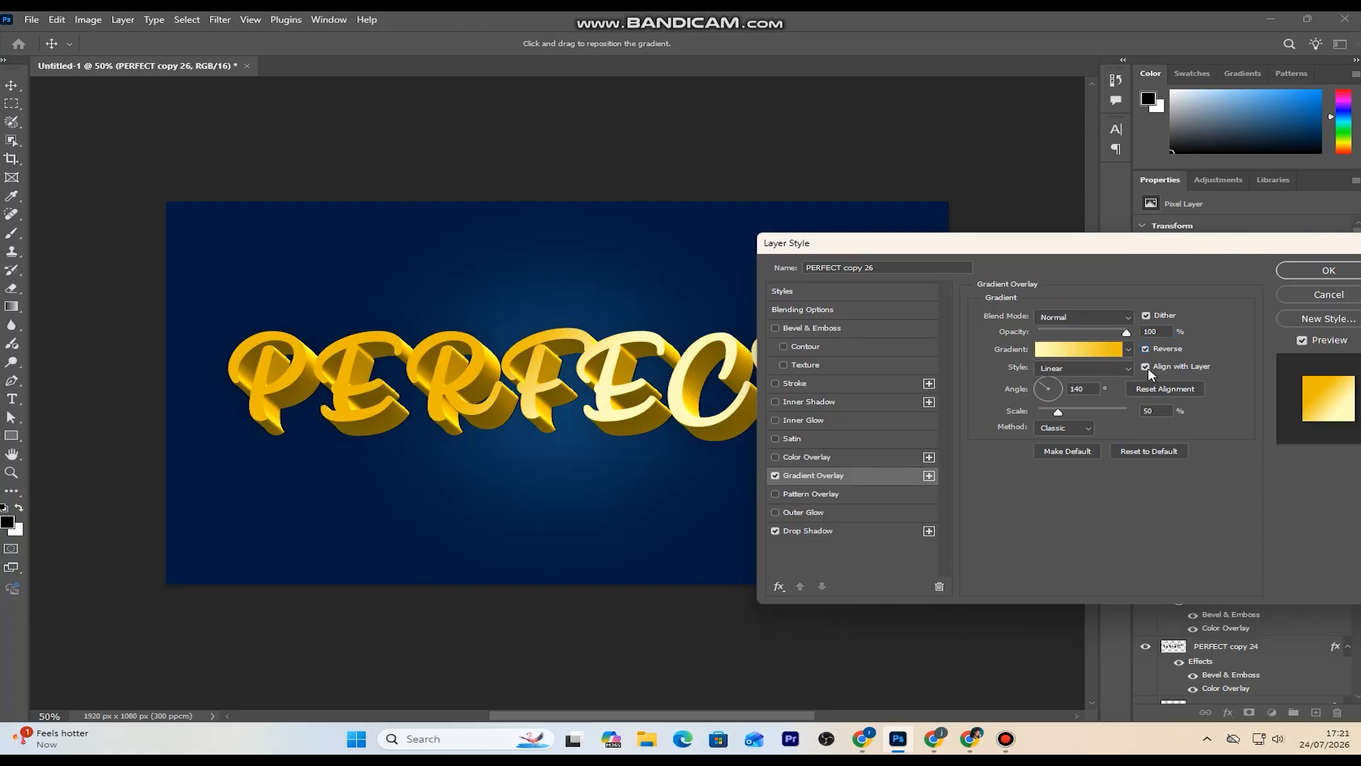
pyautogui.click(1048, 399)
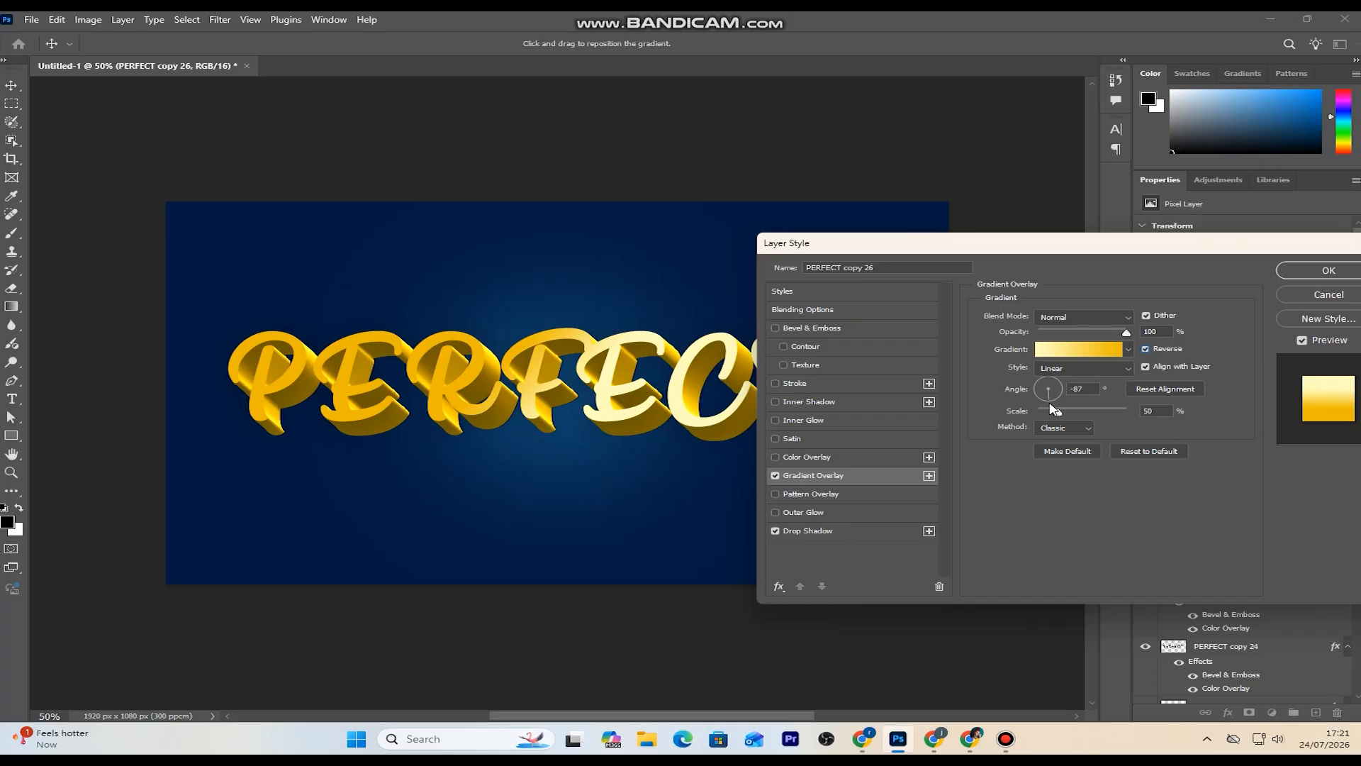
pyautogui.doubleClick(1078, 390)
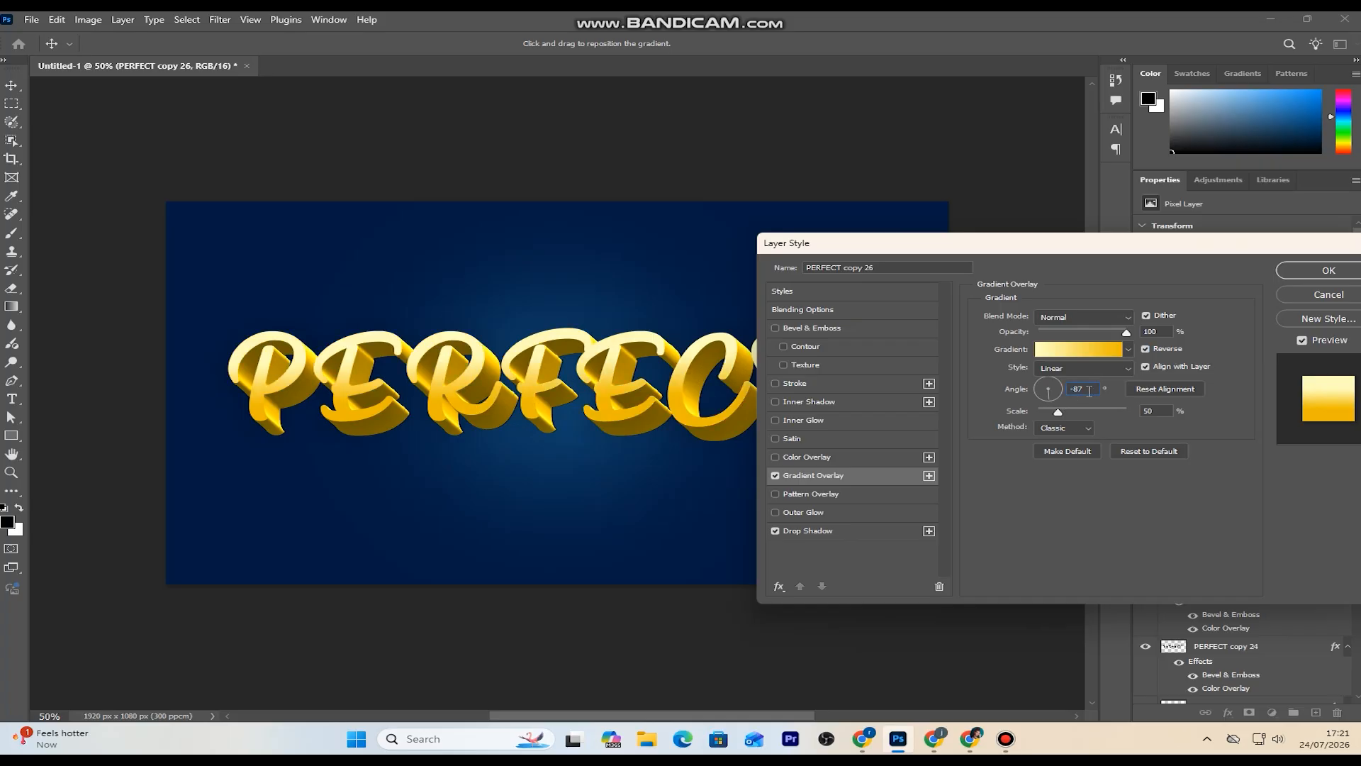
pyautogui.write('0')
pyautogui.write('6')
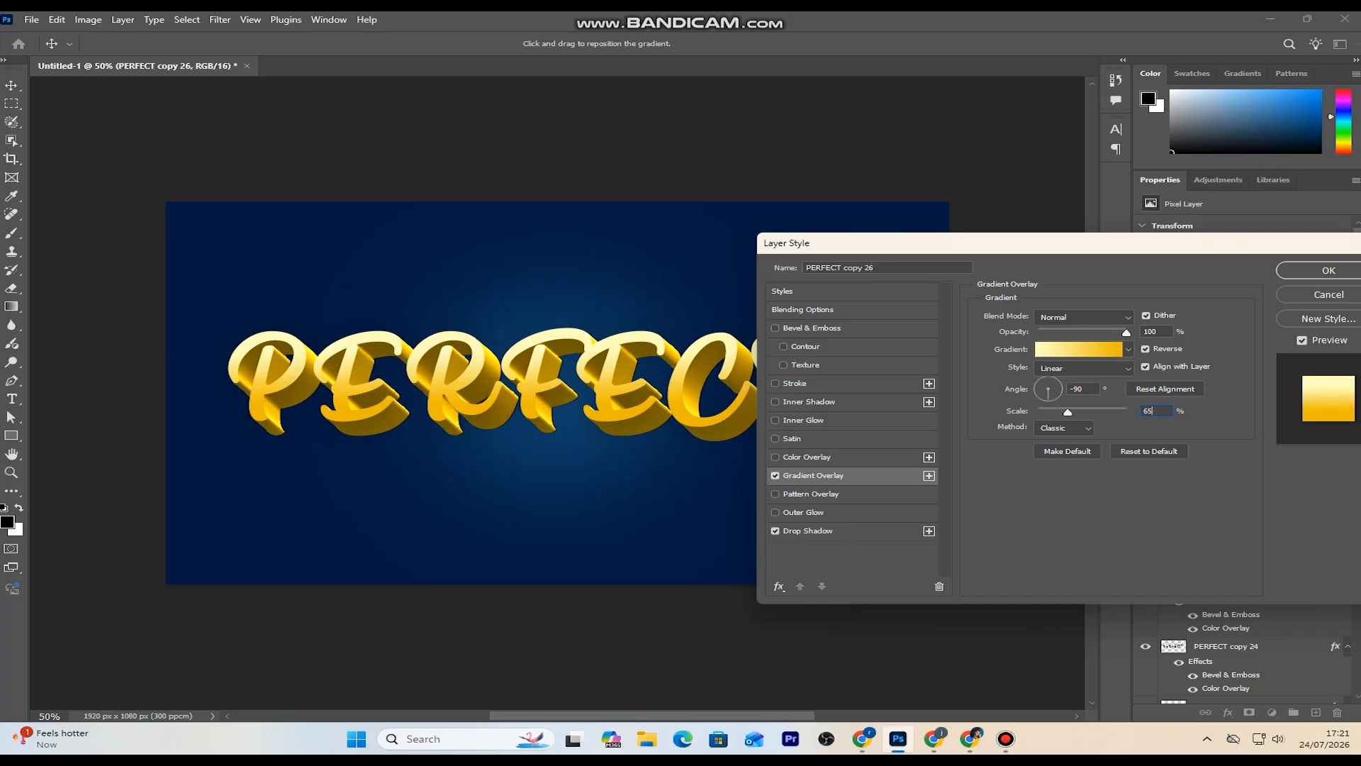
pyautogui.click(1061, 516)
# - Enable the Stroke effect with a solid color fill and set its color to #ffcc00
pyautogui.click(842, 381)
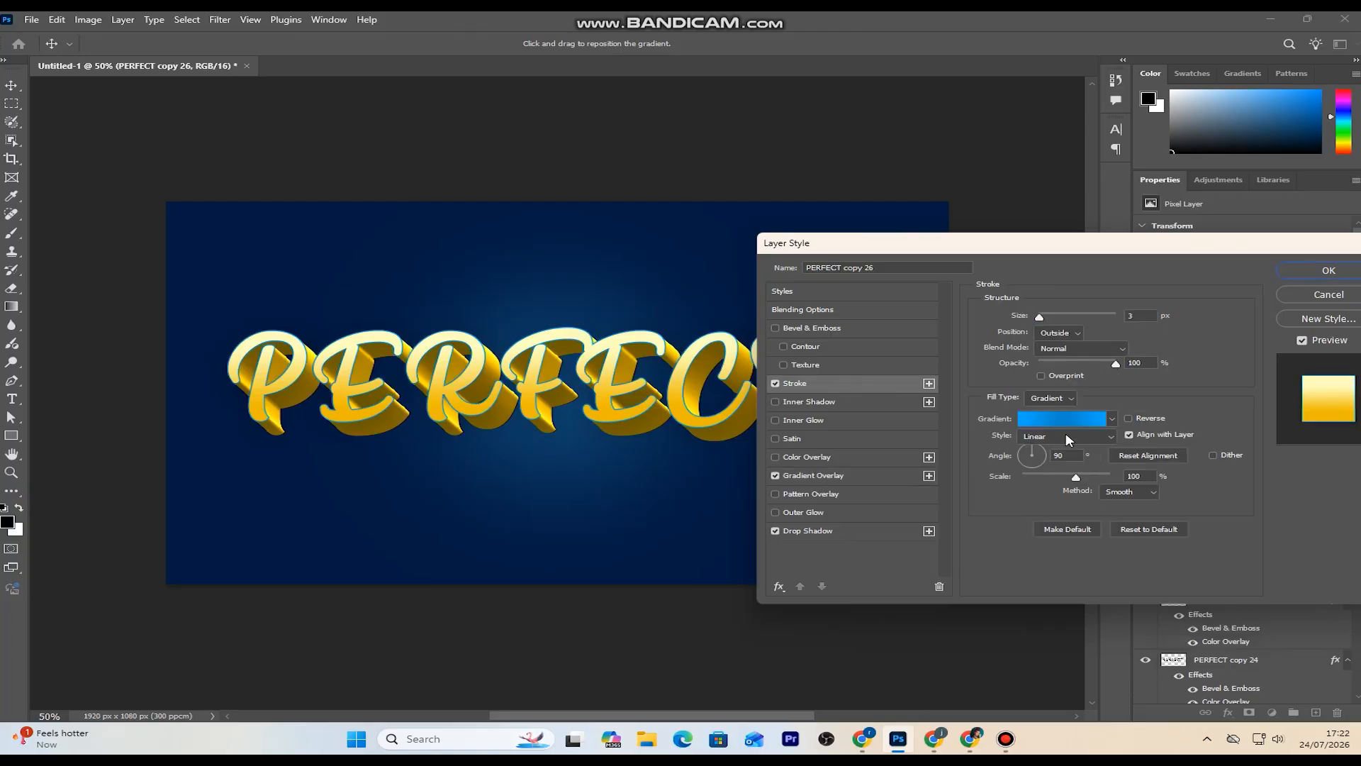
pyautogui.click(1035, 398)
pyautogui.click(1031, 404)
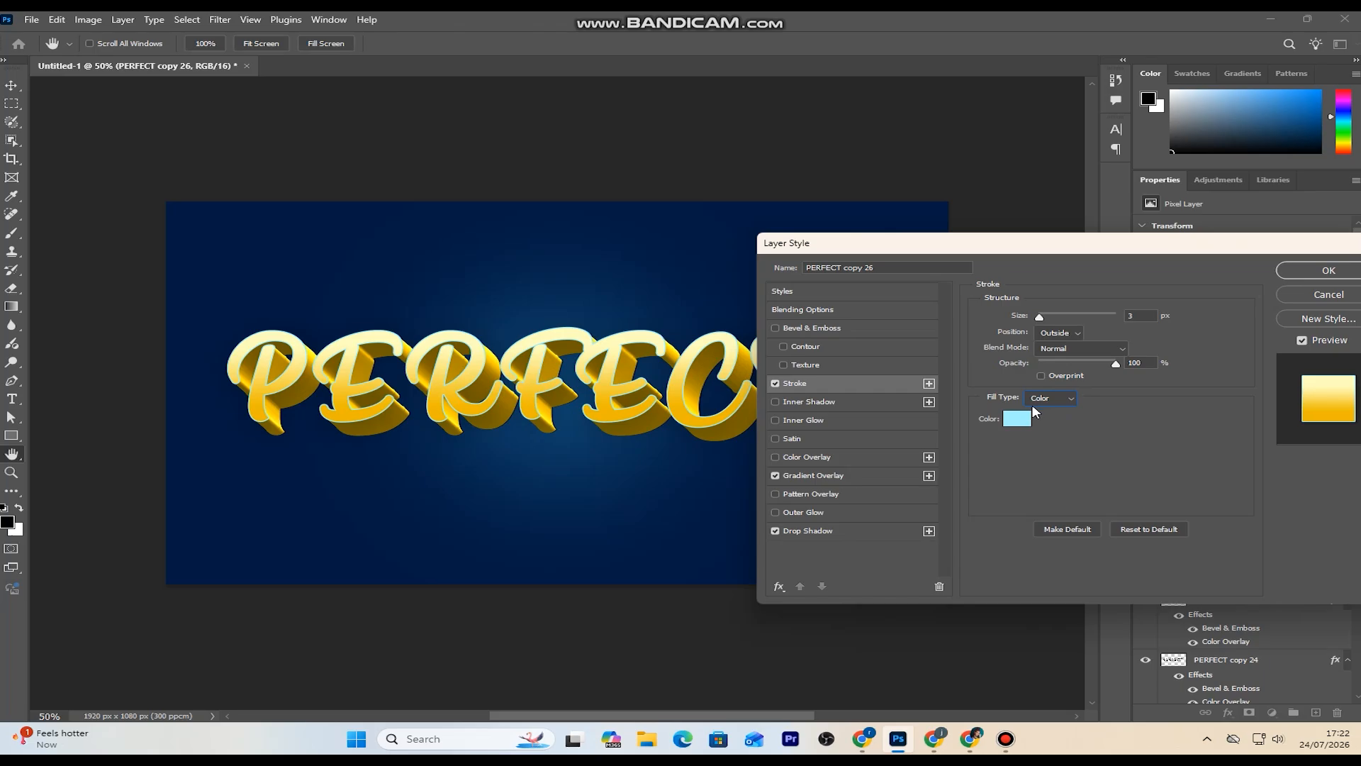
pyautogui.click(1017, 419)
pyautogui.click(965, 379)
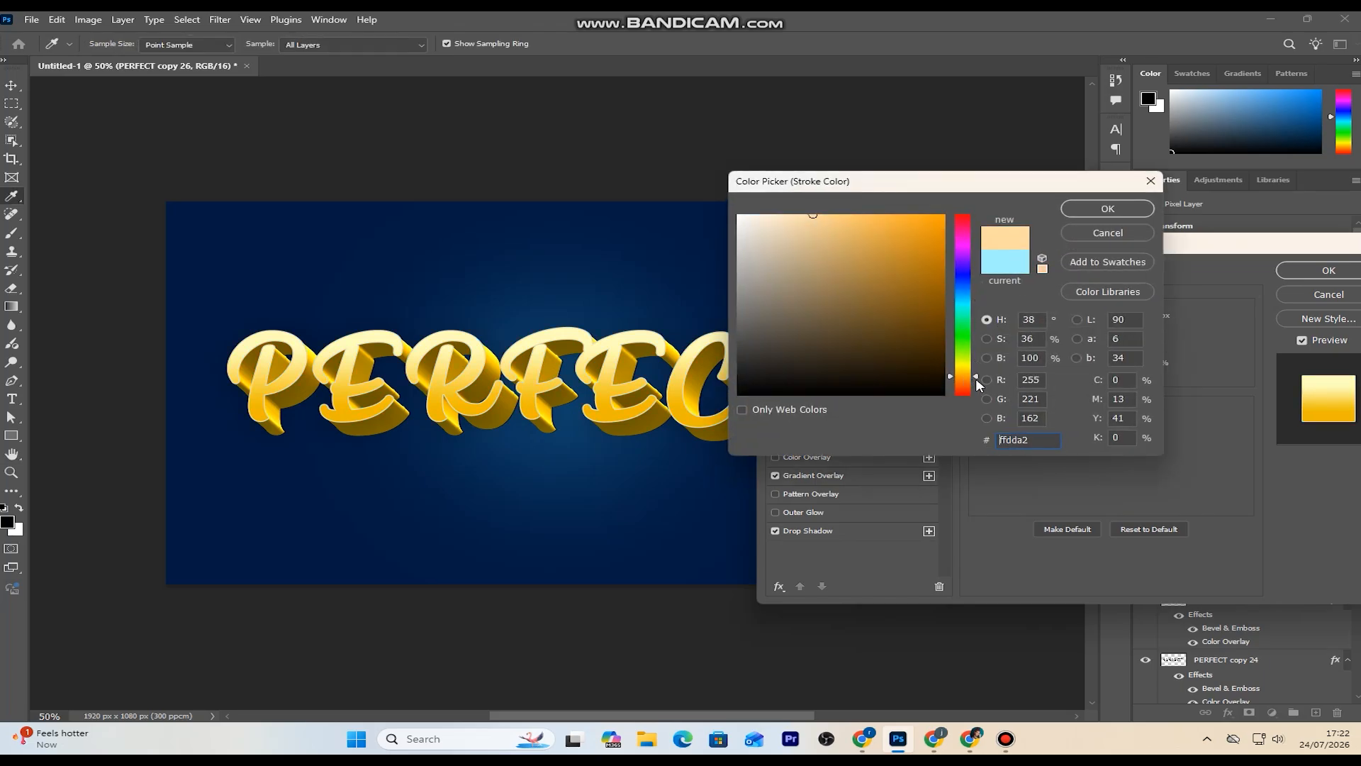
pyautogui.click(943, 216)
pyautogui.click(958, 371)
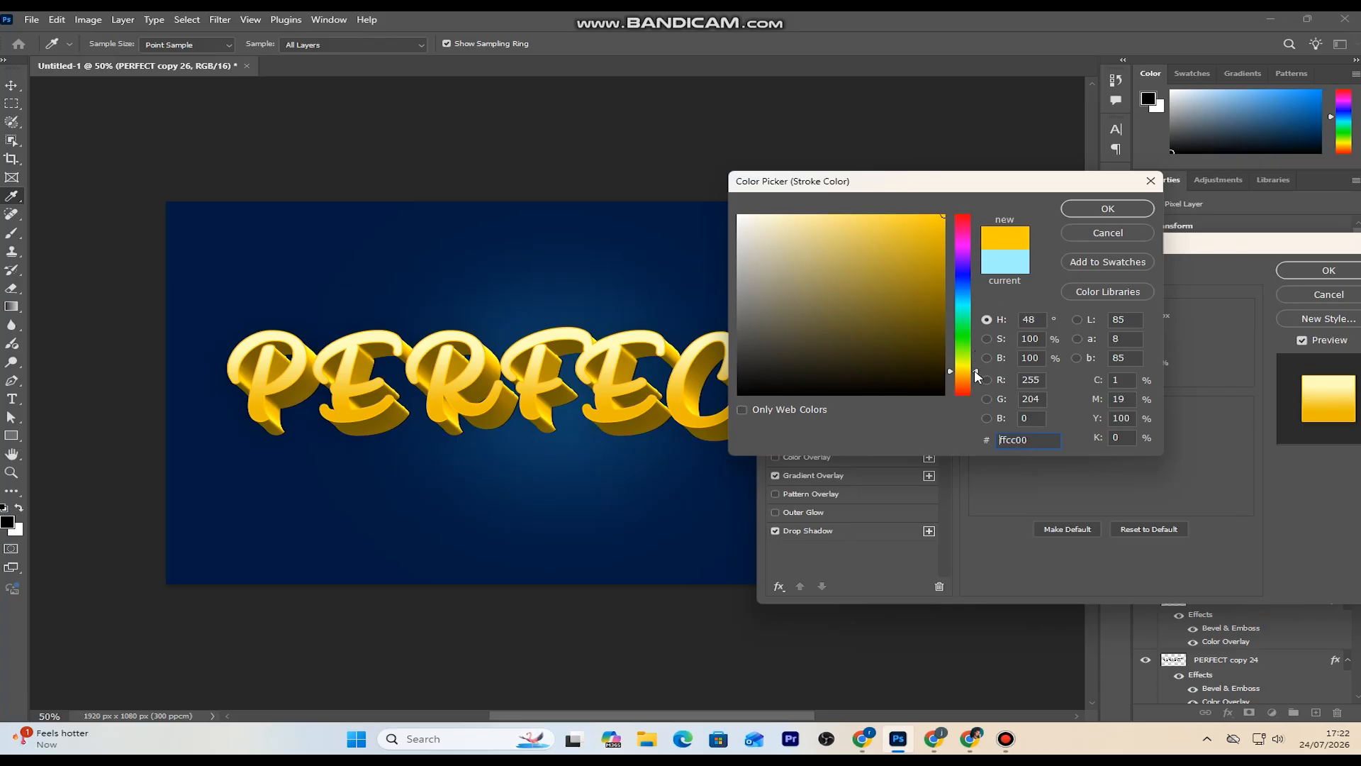
pyautogui.click(1105, 210)
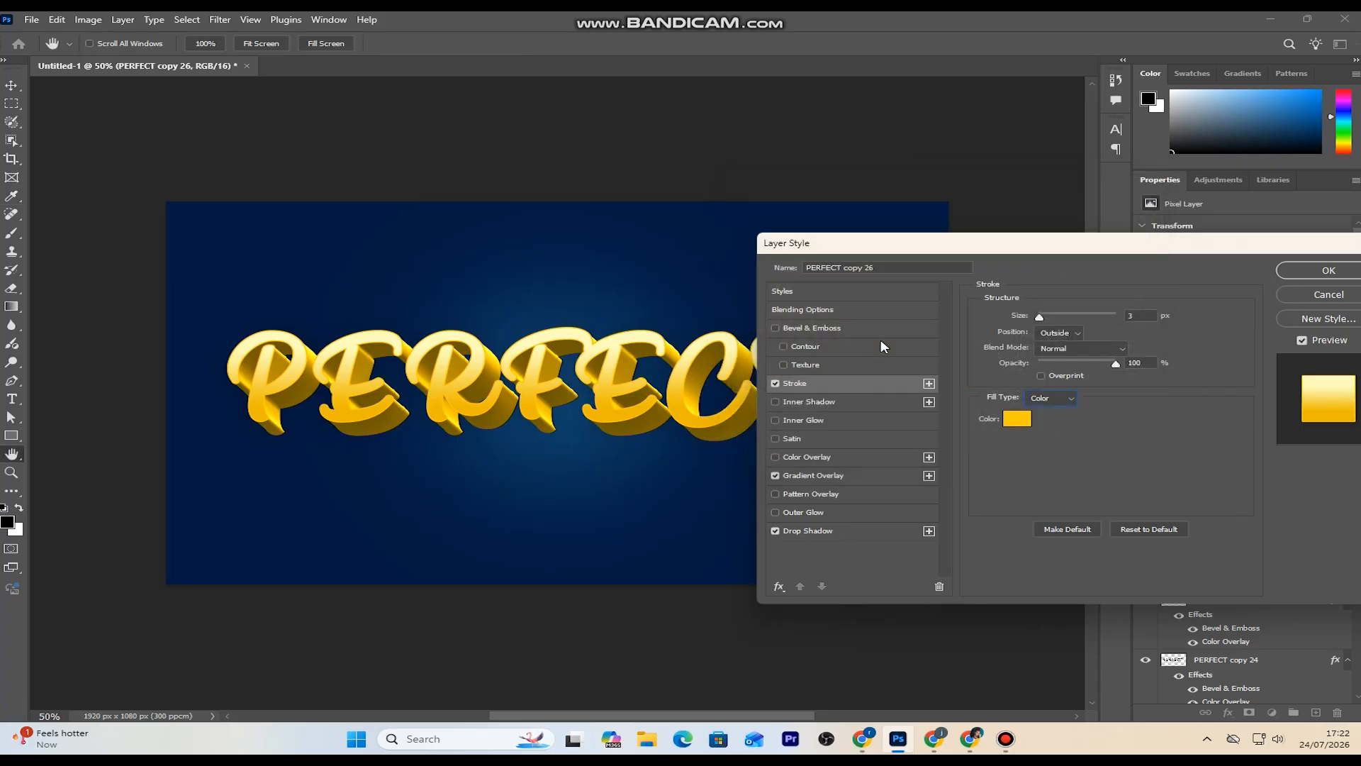
# - Set the stroke's size to 5 px
pyautogui.doubleClick(1133, 315)
pyautogui.write('5')
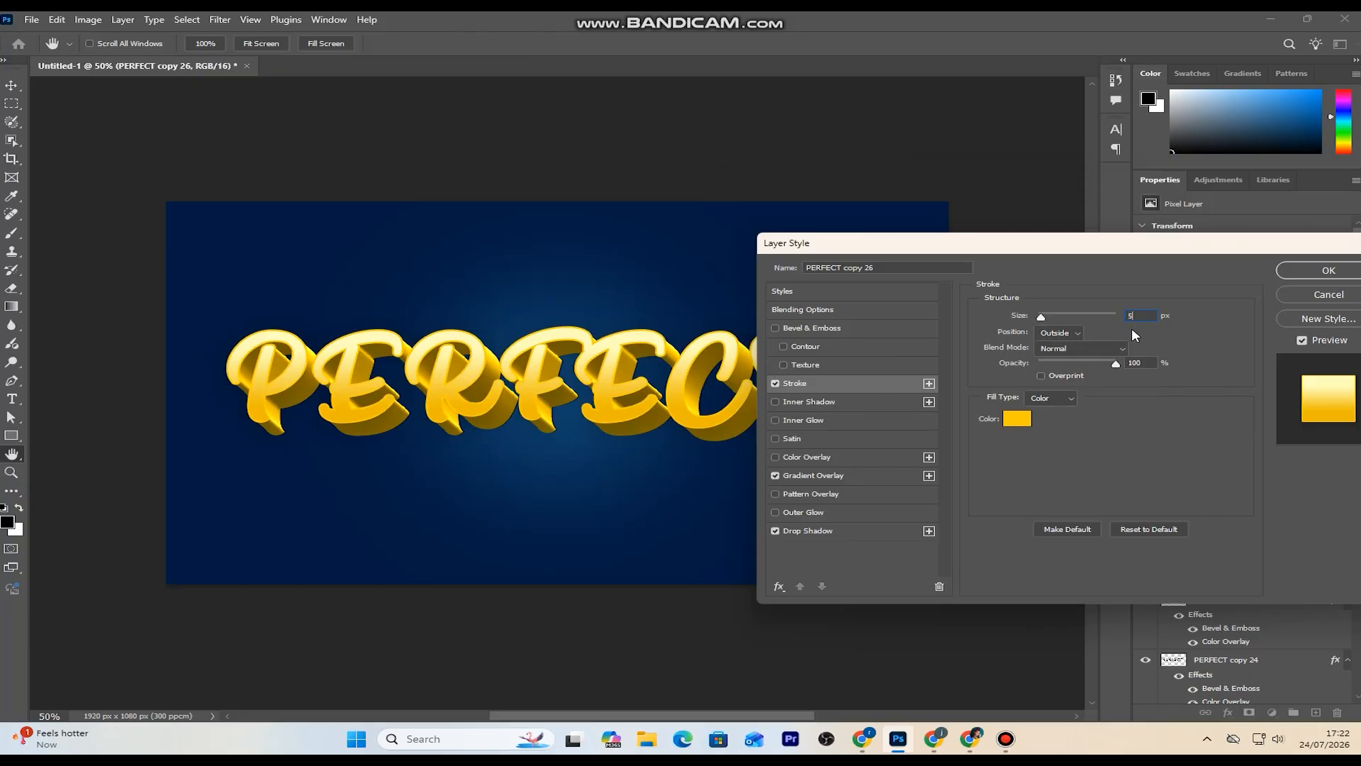
pyautogui.click(1144, 426)
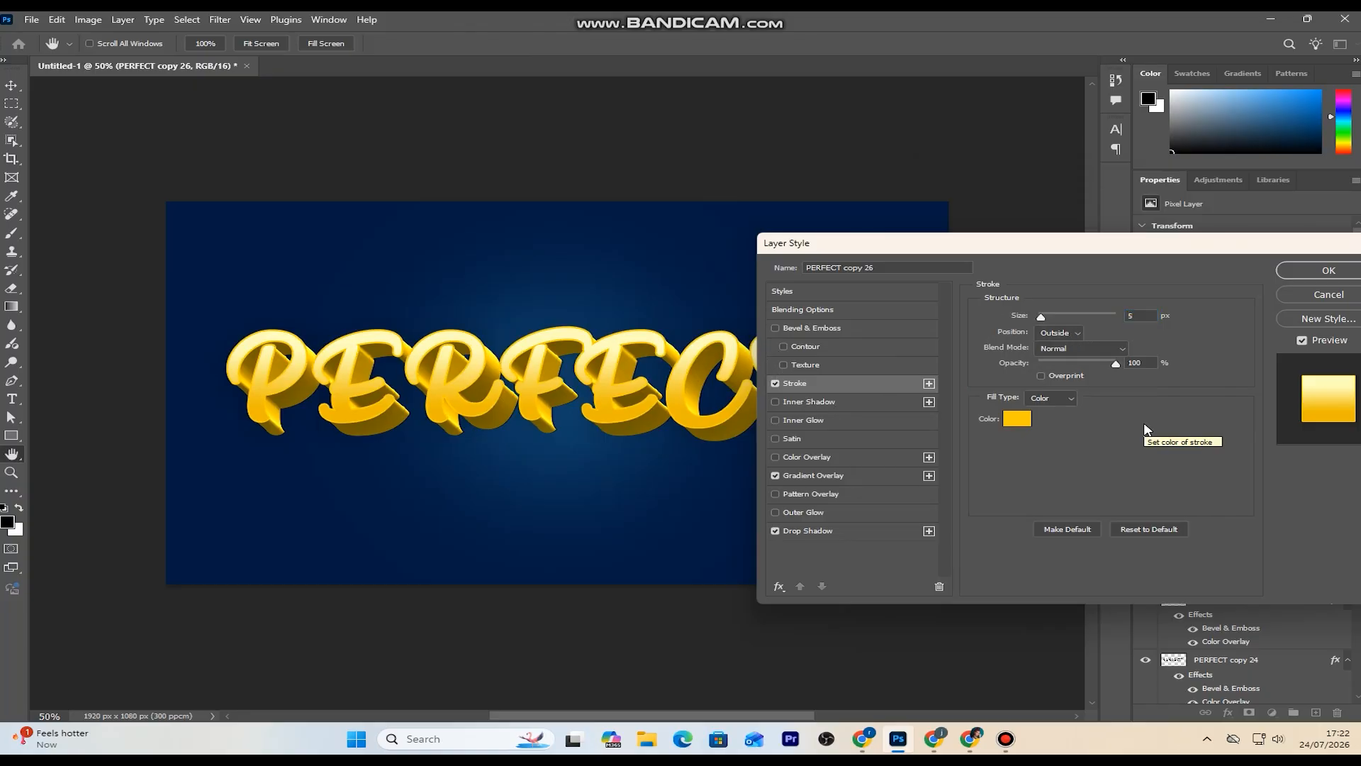
# - Enable the Inner Shadow with a black color and set its blend mode to Overlay
pyautogui.click(866, 402)
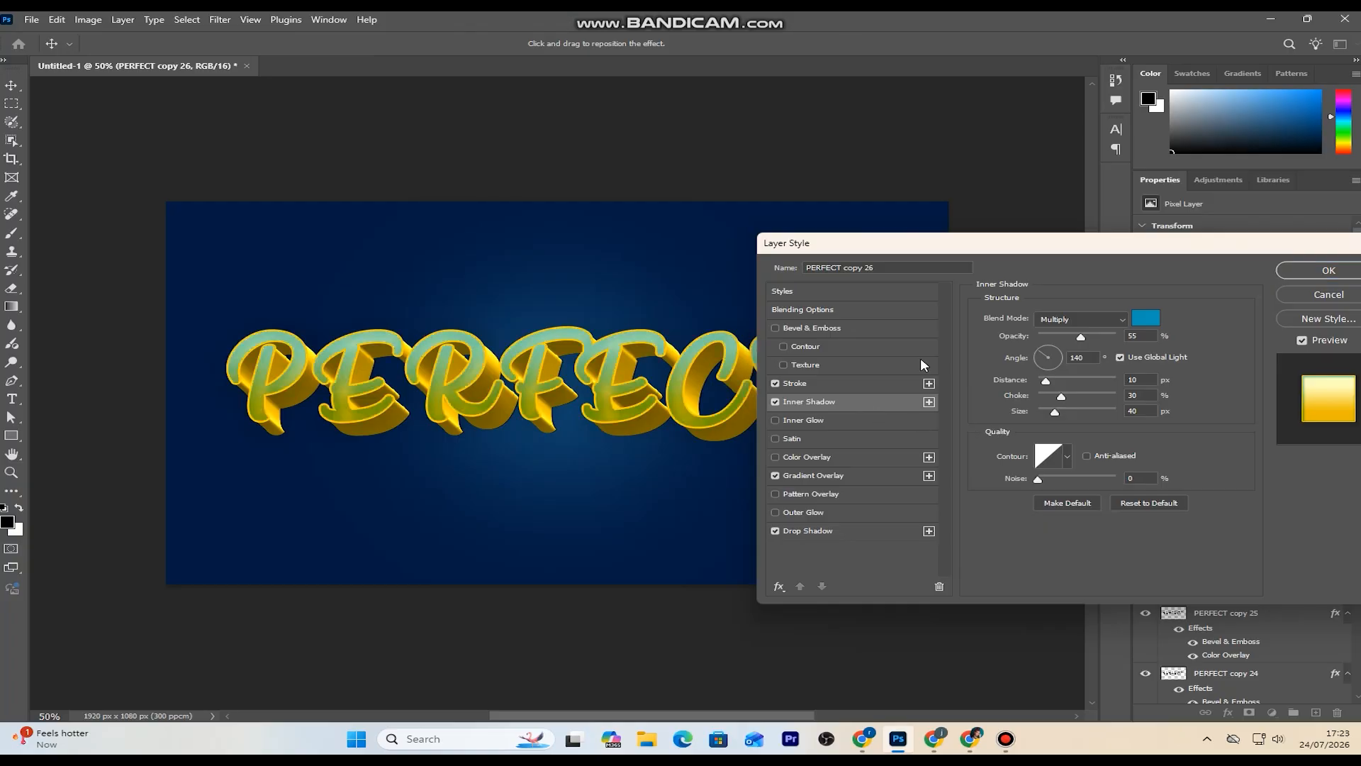
pyautogui.click(1148, 317)
pyautogui.click(830, 372)
pyautogui.click(775, 389)
pyautogui.click(1104, 209)
pyautogui.click(1070, 321)
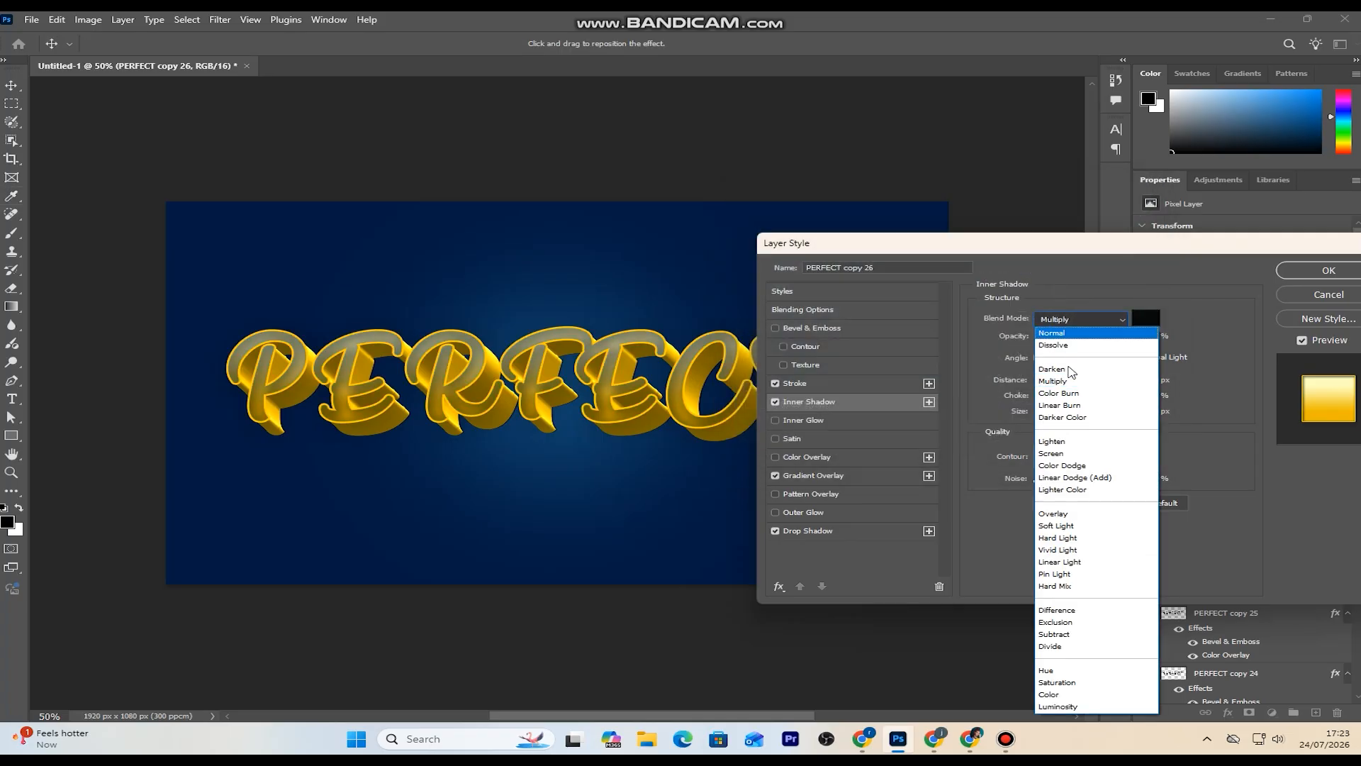
pyautogui.click(1083, 513)
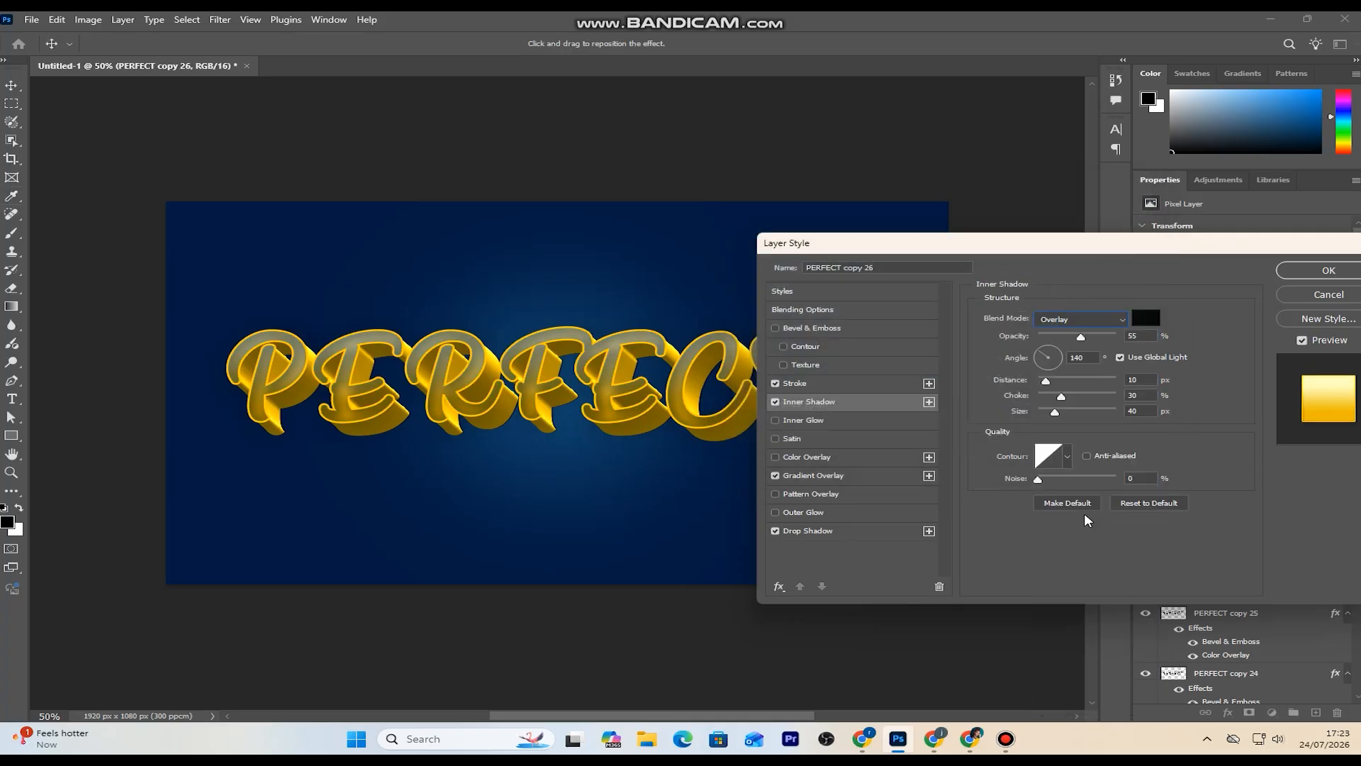
# - Set the Inner Shadow to 100% opacity, 0% choke and 8 px size, and apply the layer style
pyautogui.click(1083, 334)
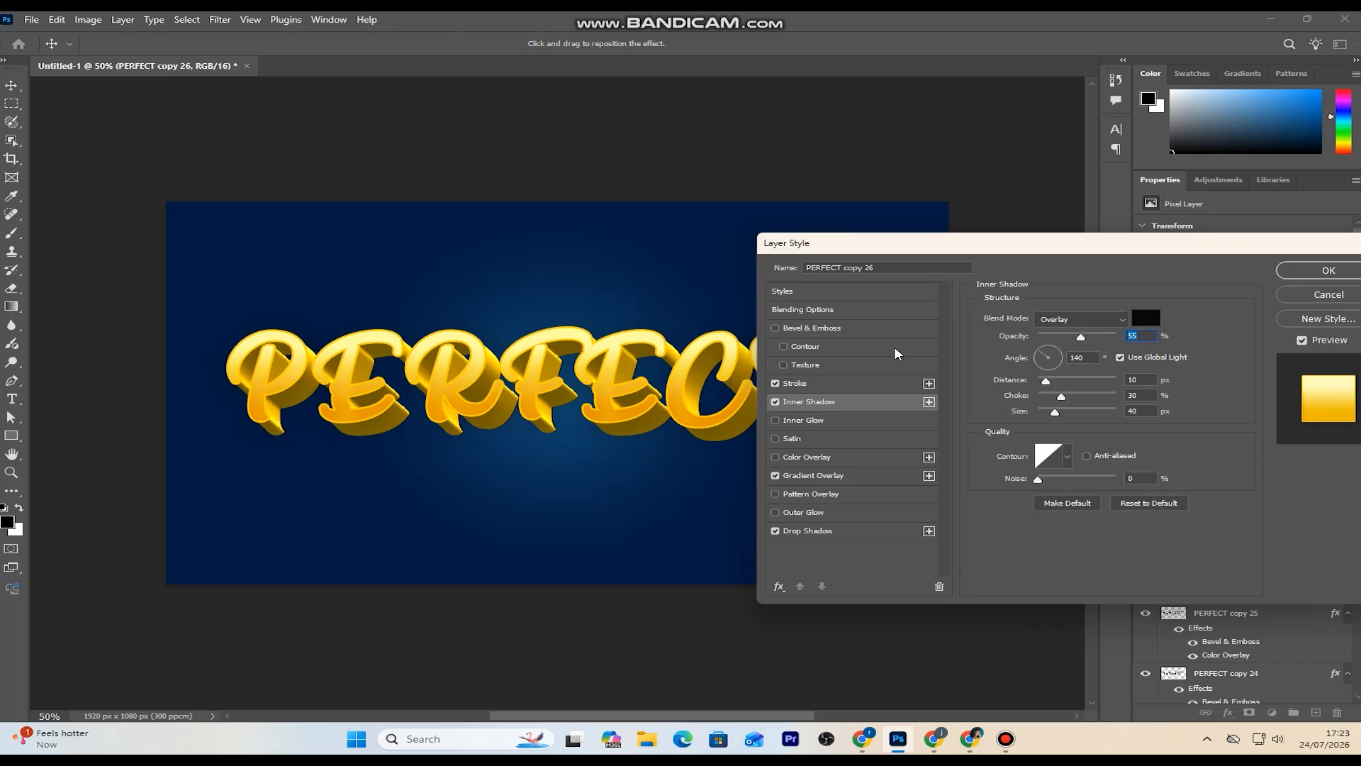
pyautogui.write('45')
pyautogui.click(1045, 380)
pyautogui.click(1071, 358)
pyautogui.press('Tab')
pyautogui.press('Tab')
pyautogui.write('0')
pyautogui.press('Tab')
pyautogui.write('8')
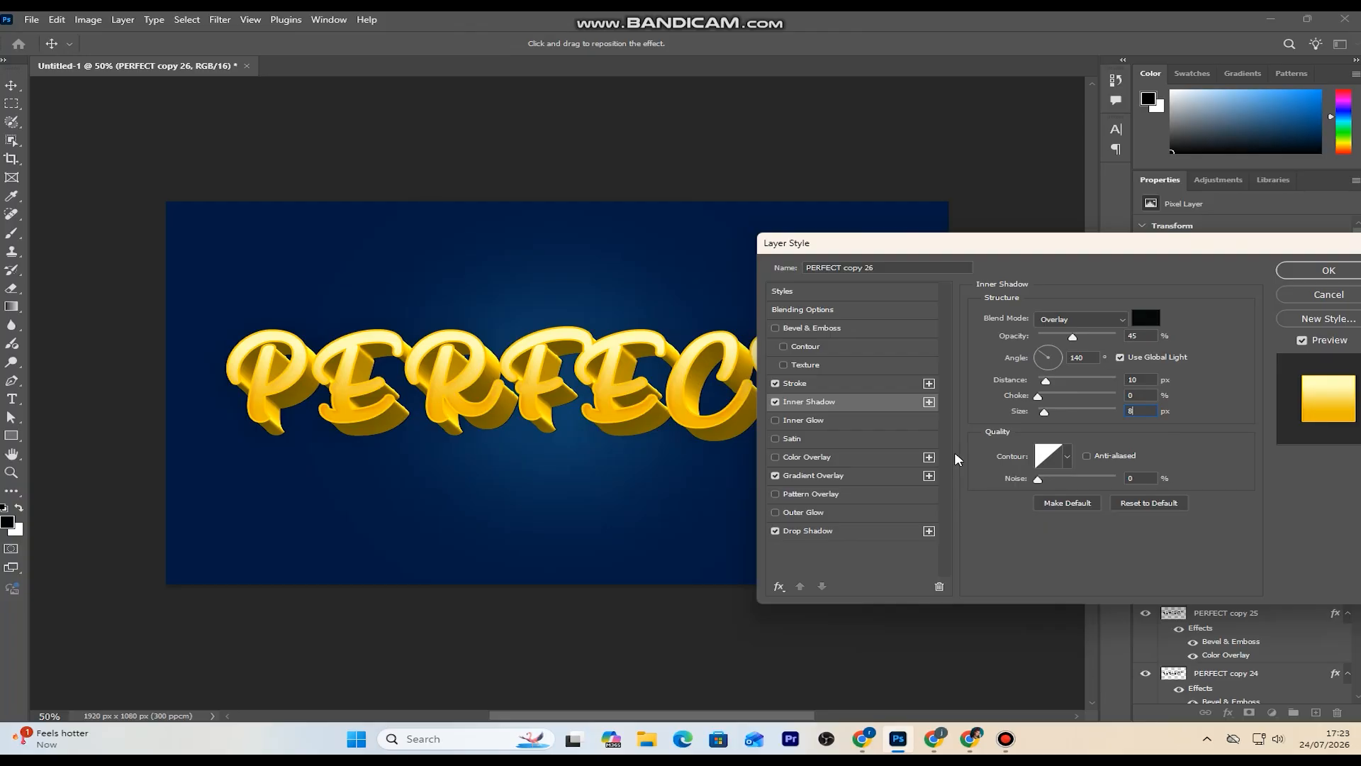
pyautogui.moveTo(1080, 335); pyautogui.dragTo(1163, 365)
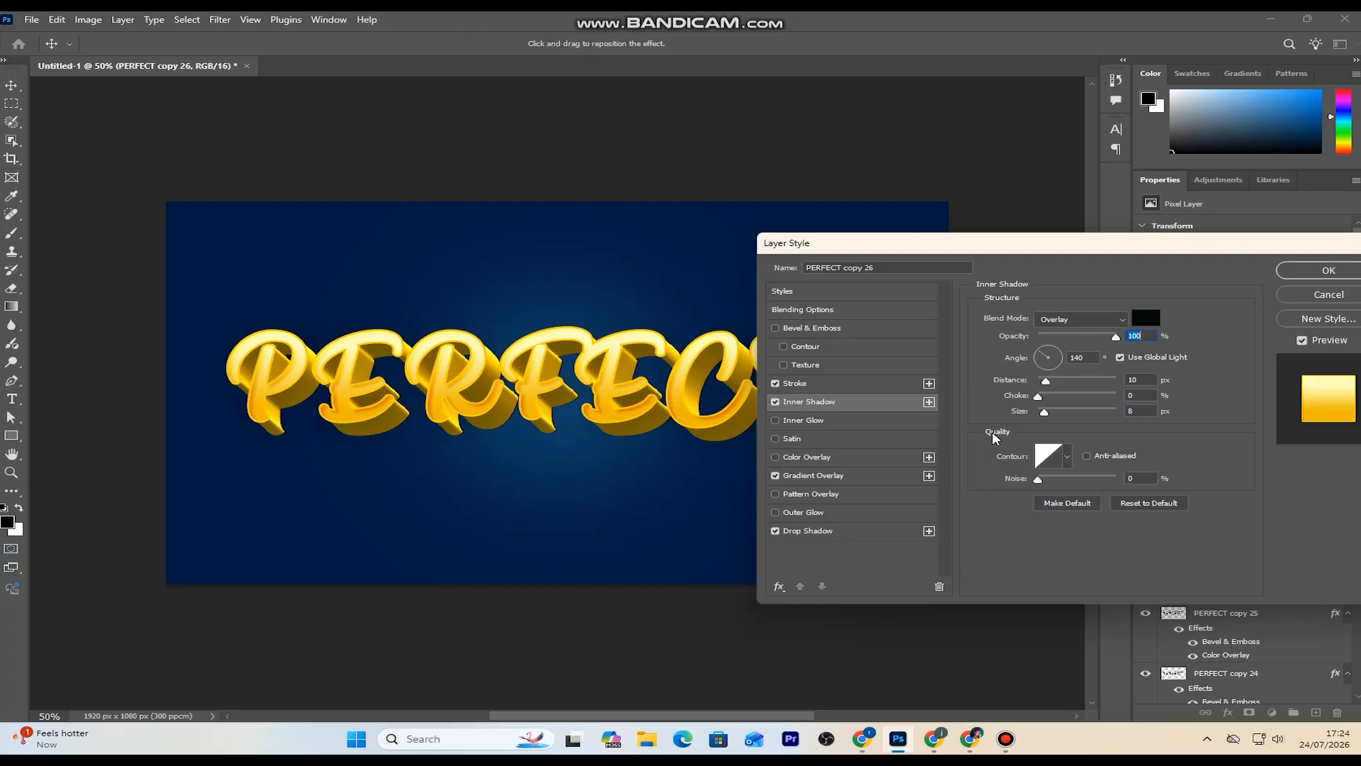
pyautogui.click(1311, 271)
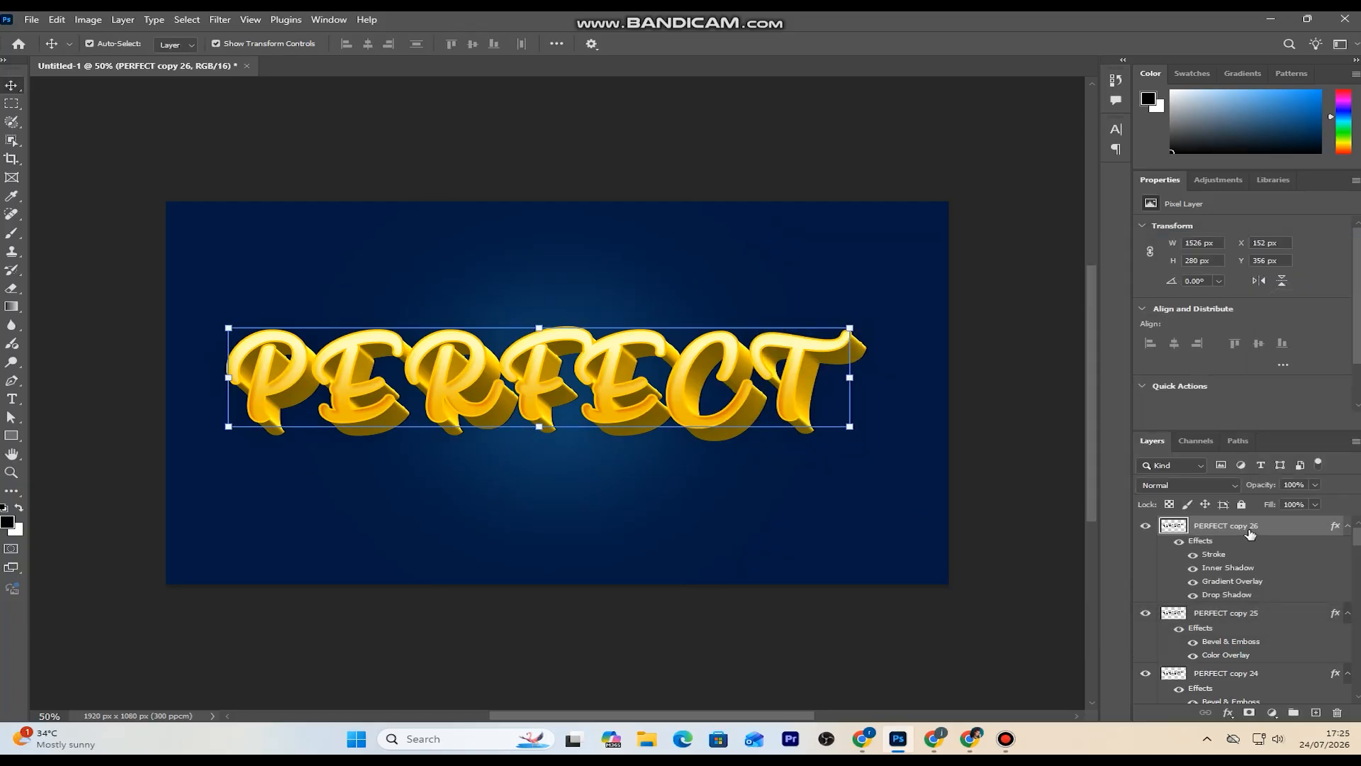
# - Group all the layers from PERFECT copy 26 down to PERFECT copy, leaving the base PERFECT layer outside
pyautogui.moveTo(1358, 543); pyautogui.dragTo(1358, 687)
pyautogui.keyDown('shift'); pyautogui.click(1295, 618); pyautogui.keyUp('shift')
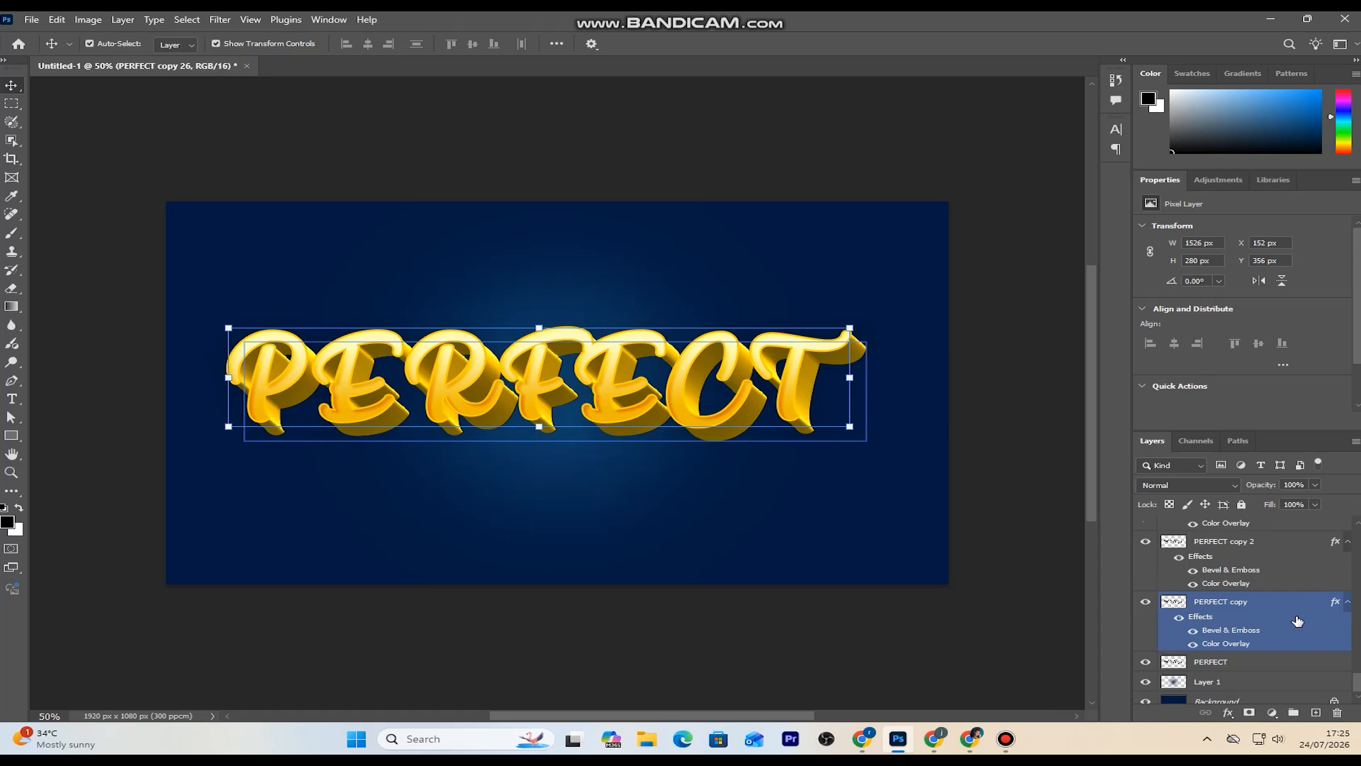
pyautogui.keyDown('shift'); pyautogui.click(1257, 669); pyautogui.keyUp('shift')
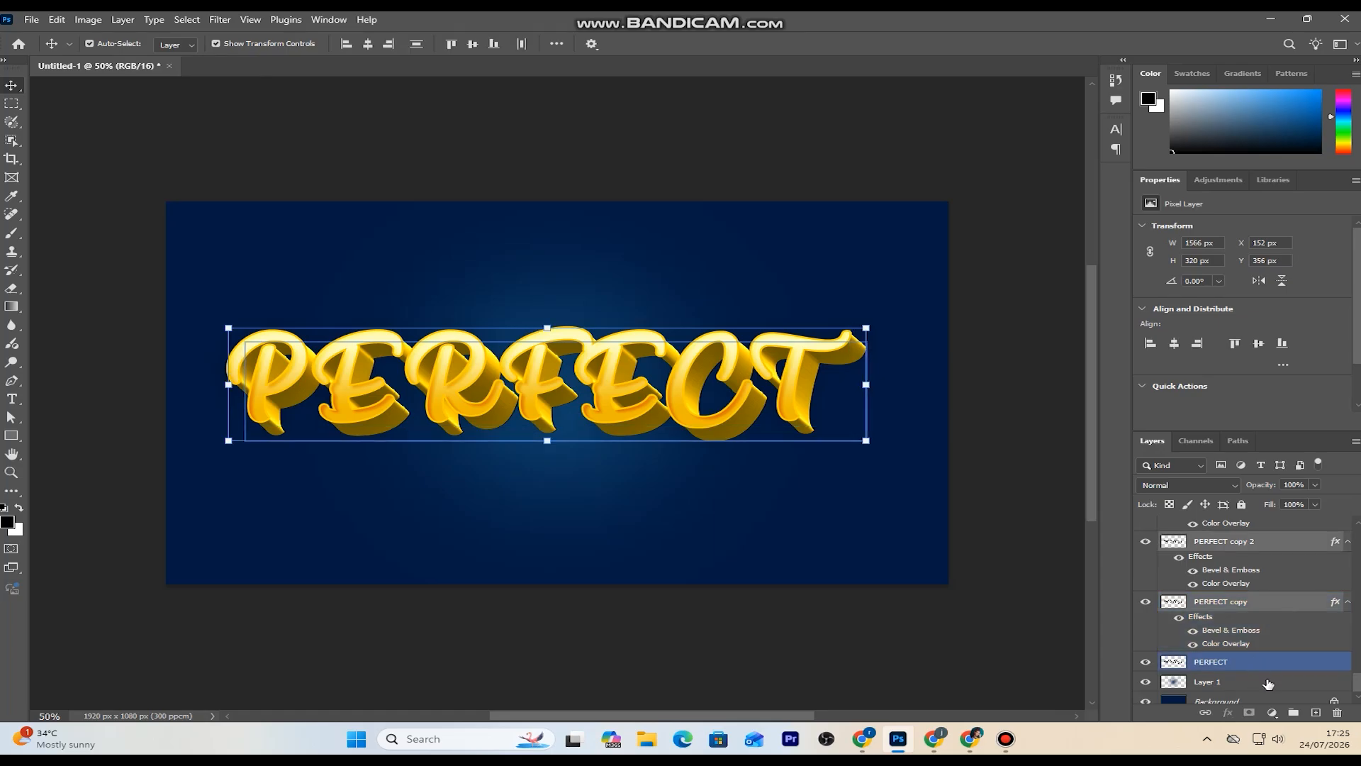
pyautogui.click(1293, 711)
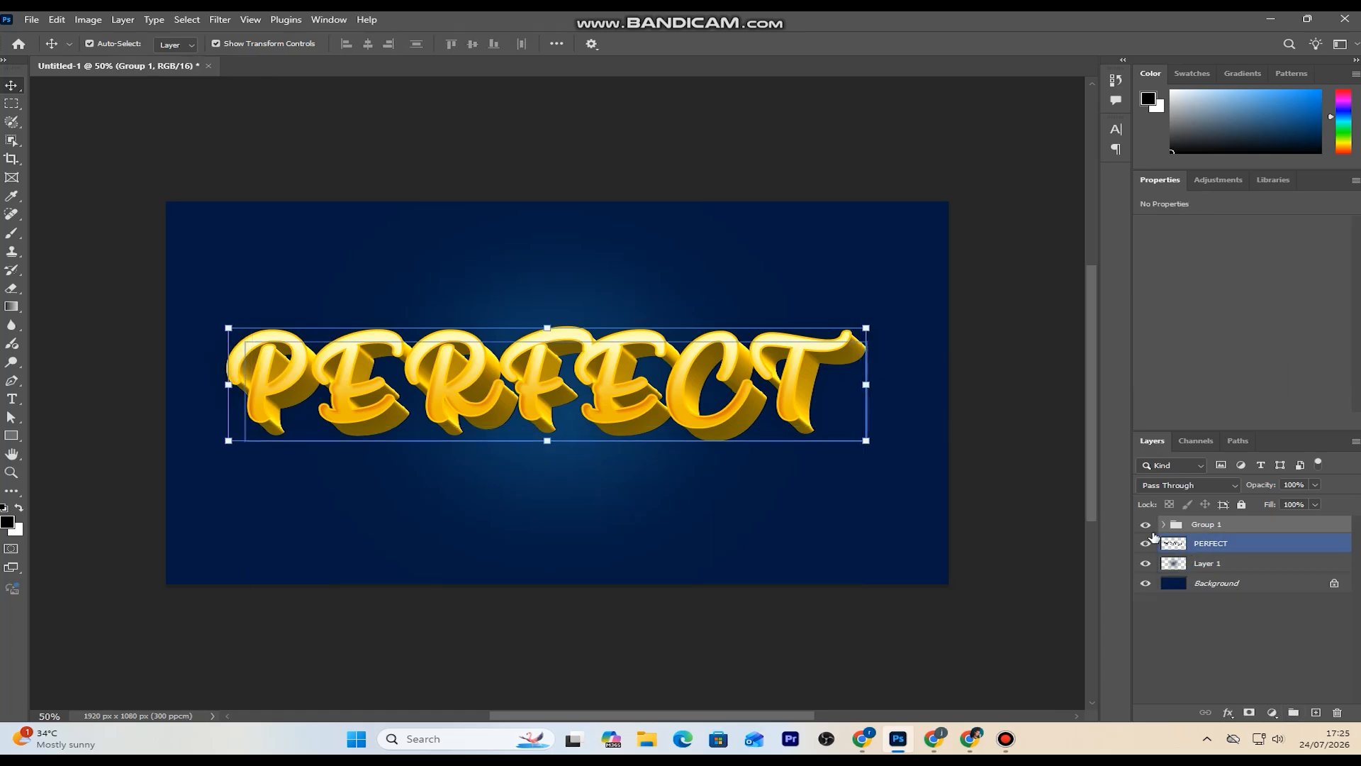
pyautogui.click(1145, 524)
# - Duplicate the black PERFECT layer repeatedly, nudging each copy right and down until the topmost copy sits at X 252 px, Y 454 px
pyautogui.click(1242, 546)
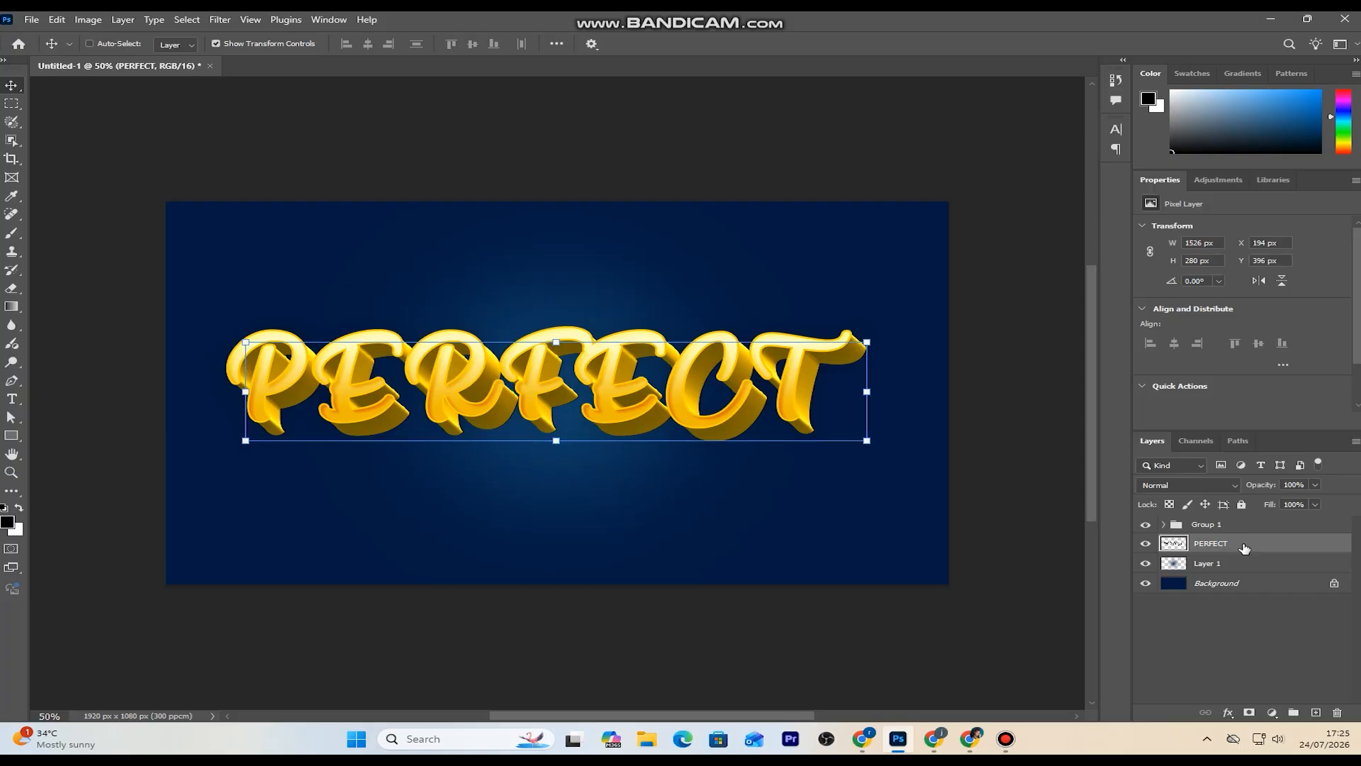
pyautogui.hotkey('ctrl', 'alt', 'Right')
pyautogui.hotkey('ctrl', 'alt', 'Down')
pyautogui.hotkey('ctrl', 'alt', 'Right')
pyautogui.hotkey('ctrl', 'alt', 'Down')
pyautogui.hotkey('ctrl', 'alt', 'Right')
pyautogui.hotkey('ctrl', 'alt', 'Down')
pyautogui.hotkey('ctrl', 'alt', 'Right')
pyautogui.hotkey('ctrl', 'alt', 'Down')
pyautogui.hotkey('ctrl', 'alt', 'Right')
pyautogui.hotkey('ctrl', 'alt', 'Down')
pyautogui.hotkey('ctrl', 'alt', 'Right')
pyautogui.hotkey('ctrl', 'alt', 'Down')
pyautogui.hotkey('ctrl', 'alt', 'Right')
pyautogui.hotkey('ctrl', 'alt', 'Down')
pyautogui.hotkey('ctrl', 'alt', 'Right')
pyautogui.hotkey('ctrl', 'alt', 'Down')
pyautogui.hotkey('ctrl', 'alt', 'Right')
pyautogui.hotkey('ctrl', 'alt', 'Down')
pyautogui.hotkey('ctrl', 'alt', 'Right')
pyautogui.hotkey('ctrl', 'alt', 'Down')
pyautogui.hotkey('ctrl', 'alt', 'Right')
pyautogui.hotkey('ctrl', 'alt', 'Down')
pyautogui.hotkey('ctrl', 'alt', 'Right')
pyautogui.hotkey('ctrl', 'alt', 'Down')
pyautogui.hotkey('ctrl', 'alt', 'Right')
pyautogui.hotkey('ctrl', 'alt', 'Down')
pyautogui.hotkey('ctrl', 'alt', 'Right')
pyautogui.hotkey('ctrl', 'alt', 'Down')
pyautogui.hotkey('ctrl', 'alt', 'Right')
pyautogui.hotkey('ctrl', 'alt', 'Down')
pyautogui.hotkey('ctrl', 'alt', 'Right')
pyautogui.hotkey('ctrl', 'alt', 'Down')
pyautogui.hotkey('ctrl', 'alt', 'Right')
pyautogui.hotkey('ctrl', 'alt', 'Down')
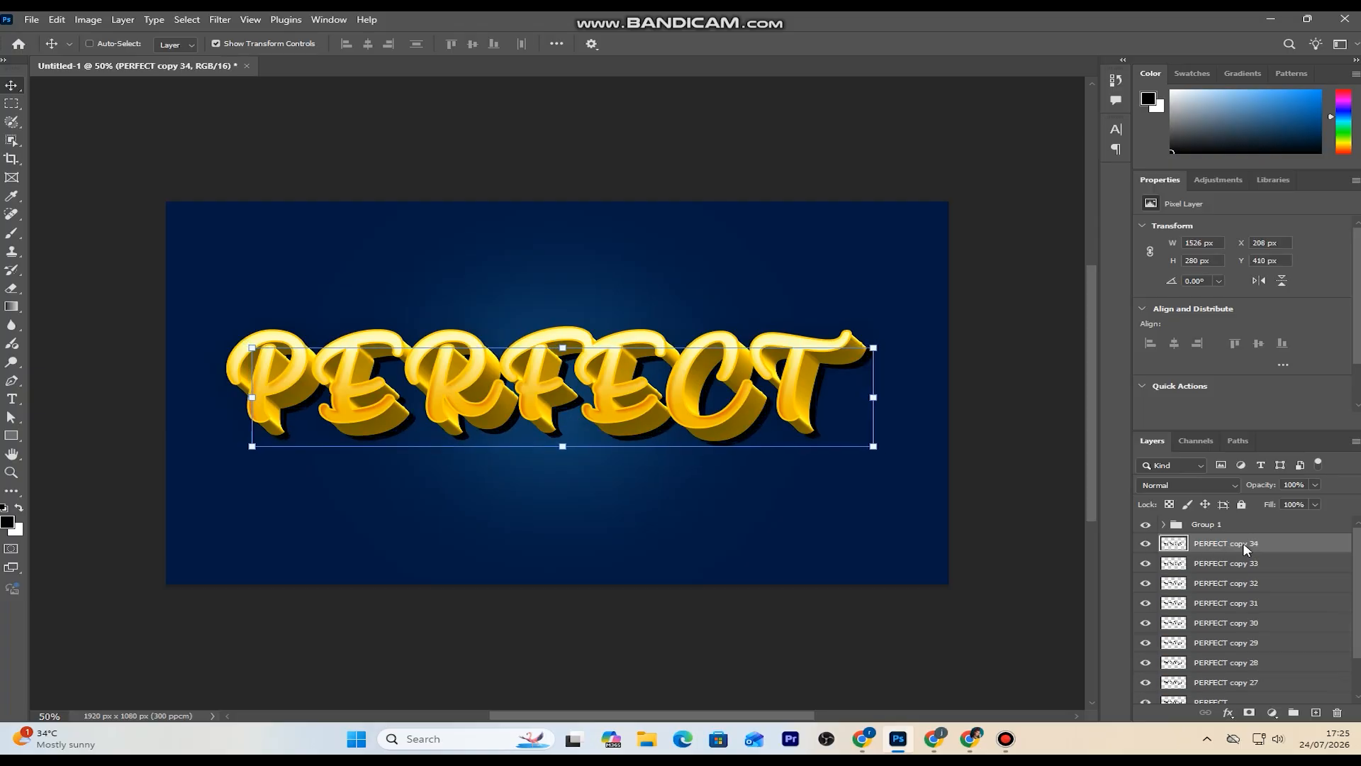
pyautogui.hotkey('ctrl', 'alt', 'Right')
pyautogui.hotkey('ctrl', 'alt', 'Down')
pyautogui.hotkey('ctrl', 'alt', 'Right')
pyautogui.hotkey('ctrl', 'alt', 'Down')
pyautogui.hotkey('ctrl', 'alt', 'Right')
pyautogui.hotkey('ctrl', 'alt', 'Down')
pyautogui.hotkey('ctrl', 'alt', 'Right')
pyautogui.hotkey('ctrl', 'alt', 'Down')
pyautogui.hotkey('ctrl', 'alt', 'Right')
pyautogui.hotkey('ctrl', 'alt', 'Down')
pyautogui.hotkey('ctrl', 'alt', 'Right')
pyautogui.hotkey('ctrl', 'alt', 'Down')
pyautogui.hotkey('ctrl', 'alt', 'Right')
pyautogui.hotkey('ctrl', 'alt', 'Down')
pyautogui.hotkey('ctrl', 'alt', 'Right')
pyautogui.hotkey('ctrl', 'alt', 'Down')
pyautogui.hotkey('ctrl', 'alt', 'Right')
pyautogui.hotkey('ctrl', 'alt', 'Down')
pyautogui.hotkey('ctrl', 'alt', 'Right')
pyautogui.hotkey('ctrl', 'alt', 'Down')
pyautogui.hotkey('ctrl', 'alt', 'Right')
pyautogui.hotkey('ctrl', 'alt', 'Down')
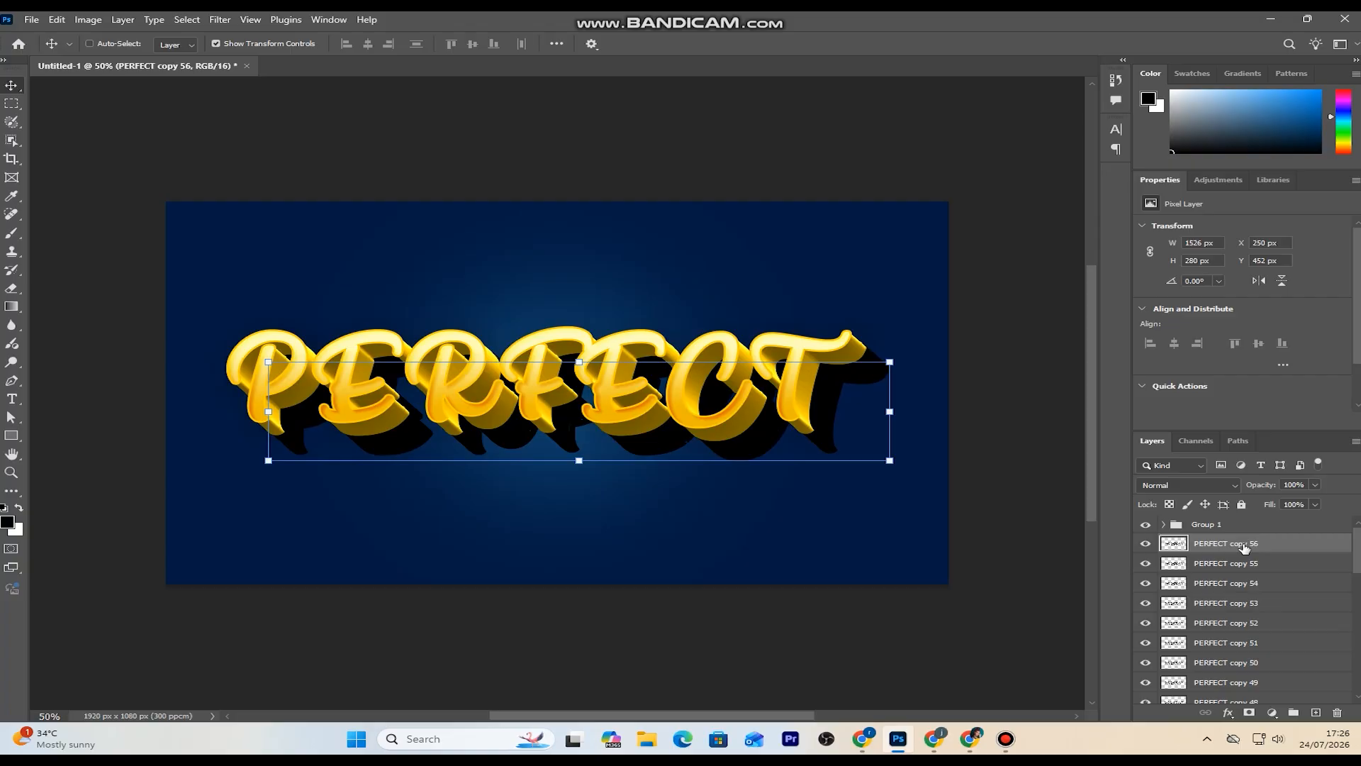
pyautogui.hotkey('ctrl', 'alt', 'Right')
pyautogui.hotkey('ctrl', 'alt', 'Down')
pyautogui.click(942, 613)
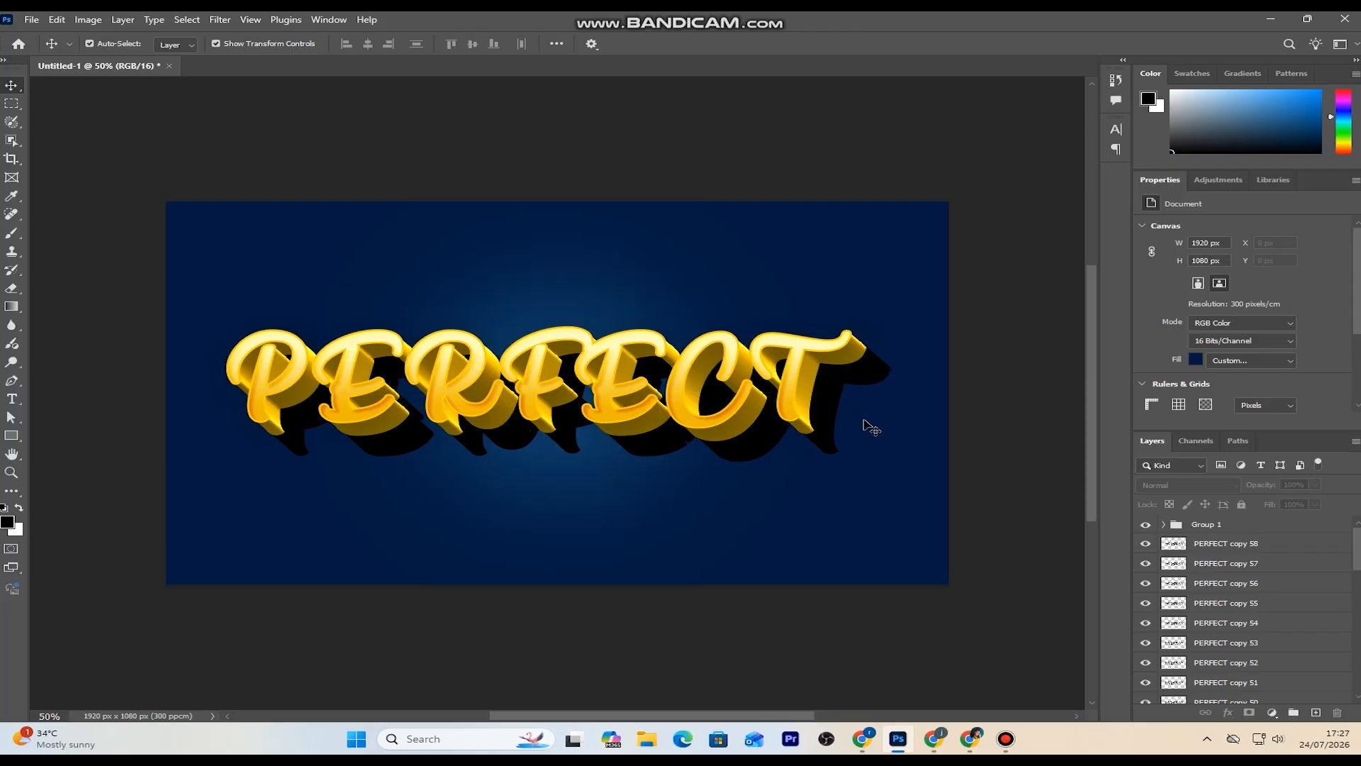
# - Merge the shadow layers from PERFECT copy 58 down to PERFECT copy 27 into one layer
pyautogui.click(1297, 543)
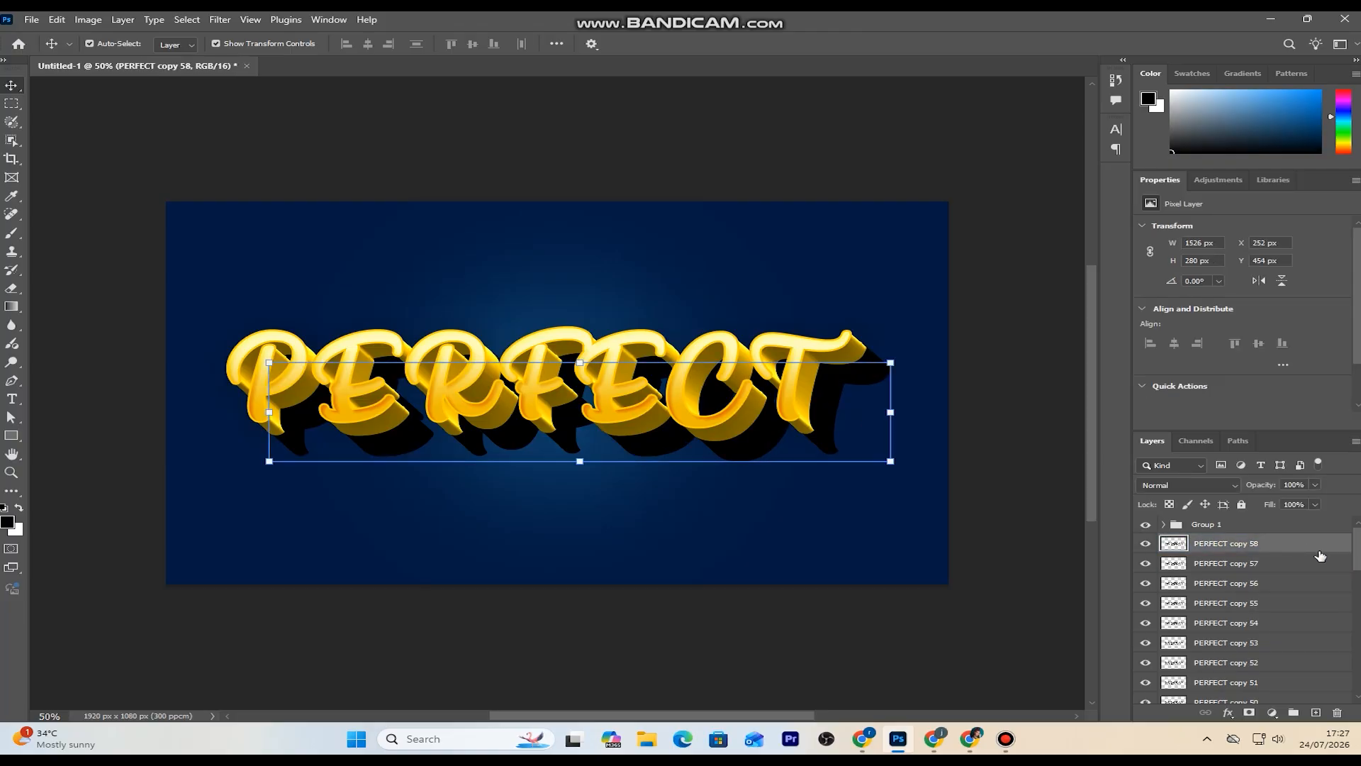
pyautogui.scroll(-3, 1248, 610)
pyautogui.scroll(-5, 1247, 609)
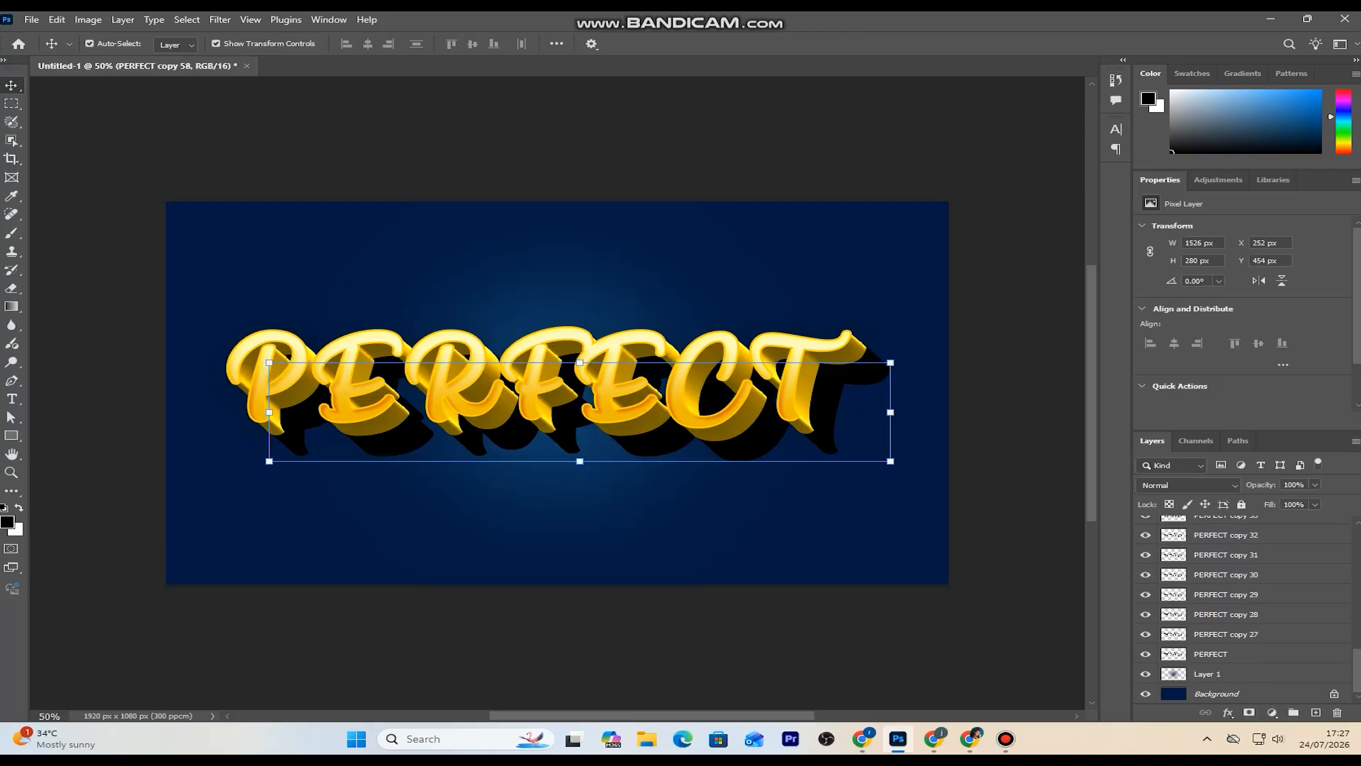
pyautogui.click(1277, 635)
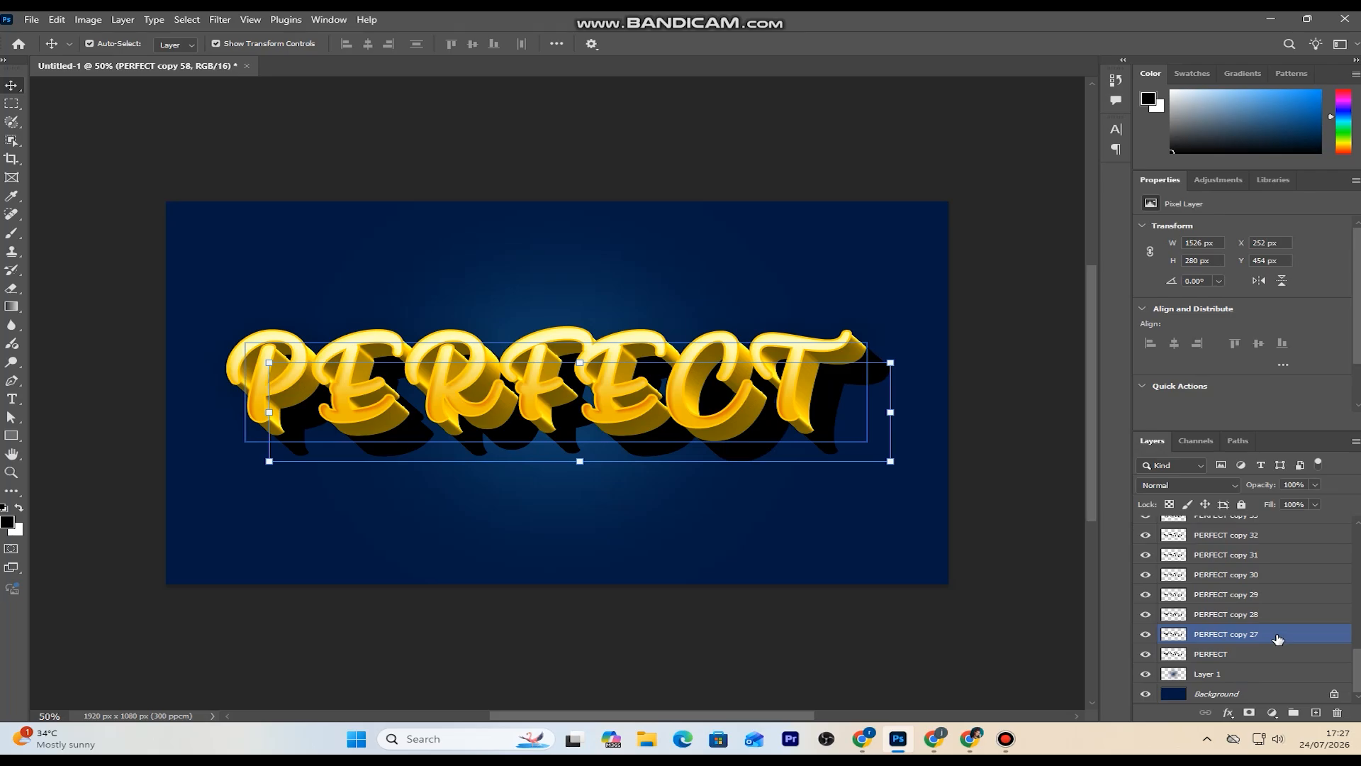
pyautogui.keyDown('shift'); pyautogui.click(1277, 636); pyautogui.keyUp('shift')
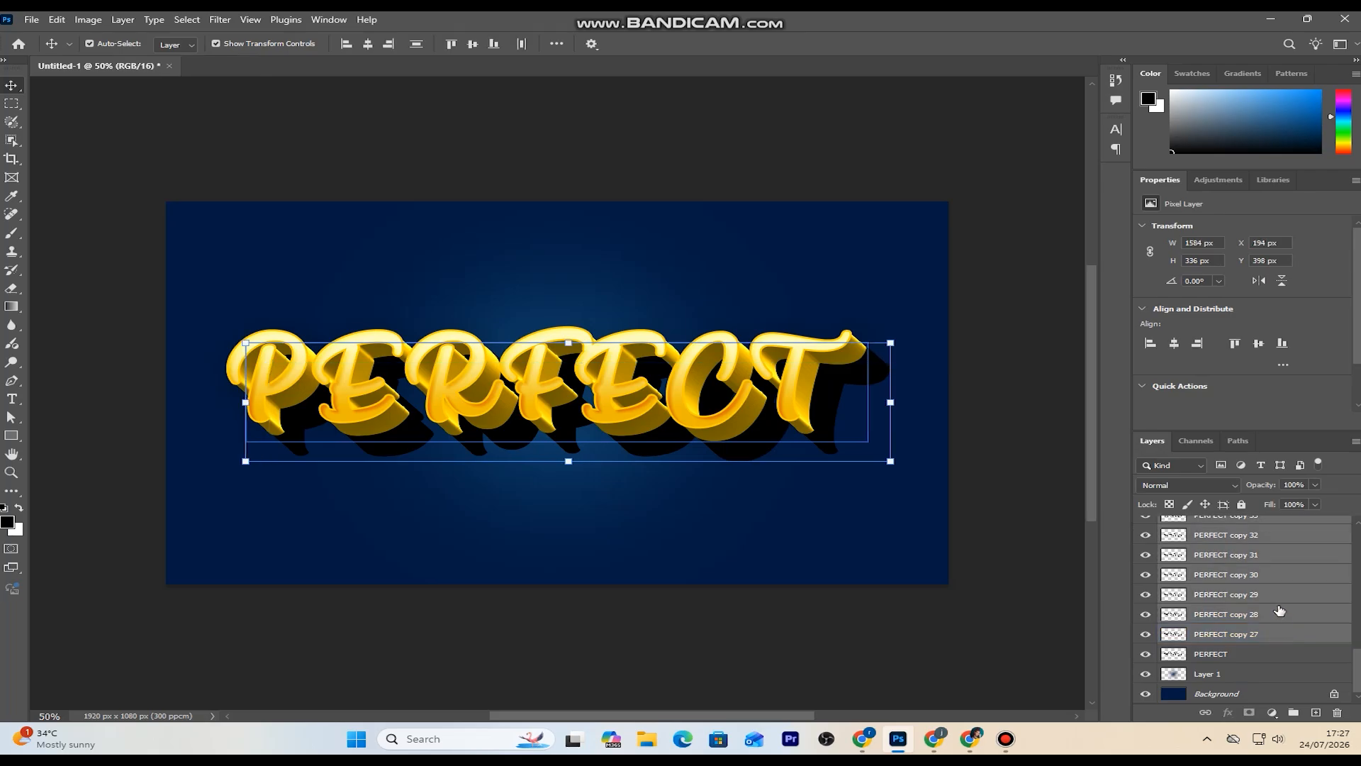
pyautogui.rightClick(1279, 610)
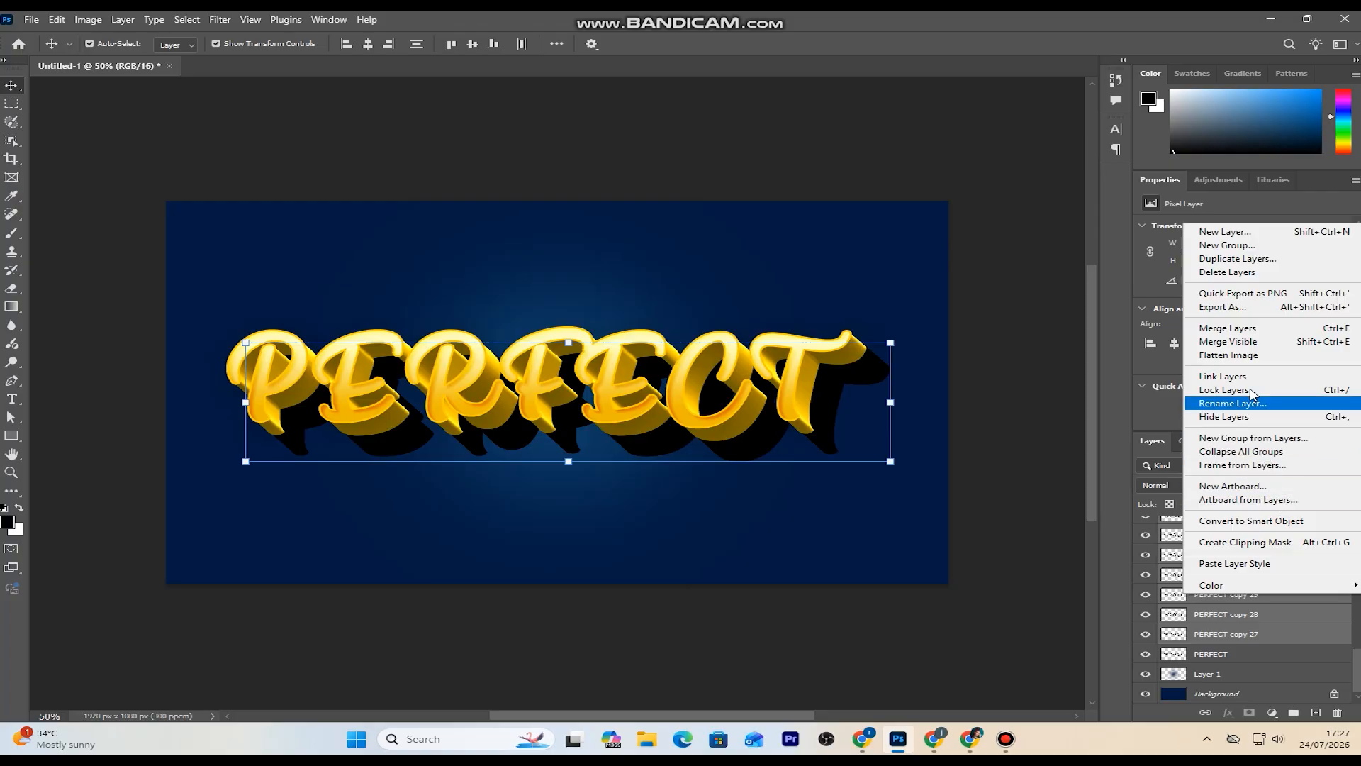
pyautogui.click(1254, 328)
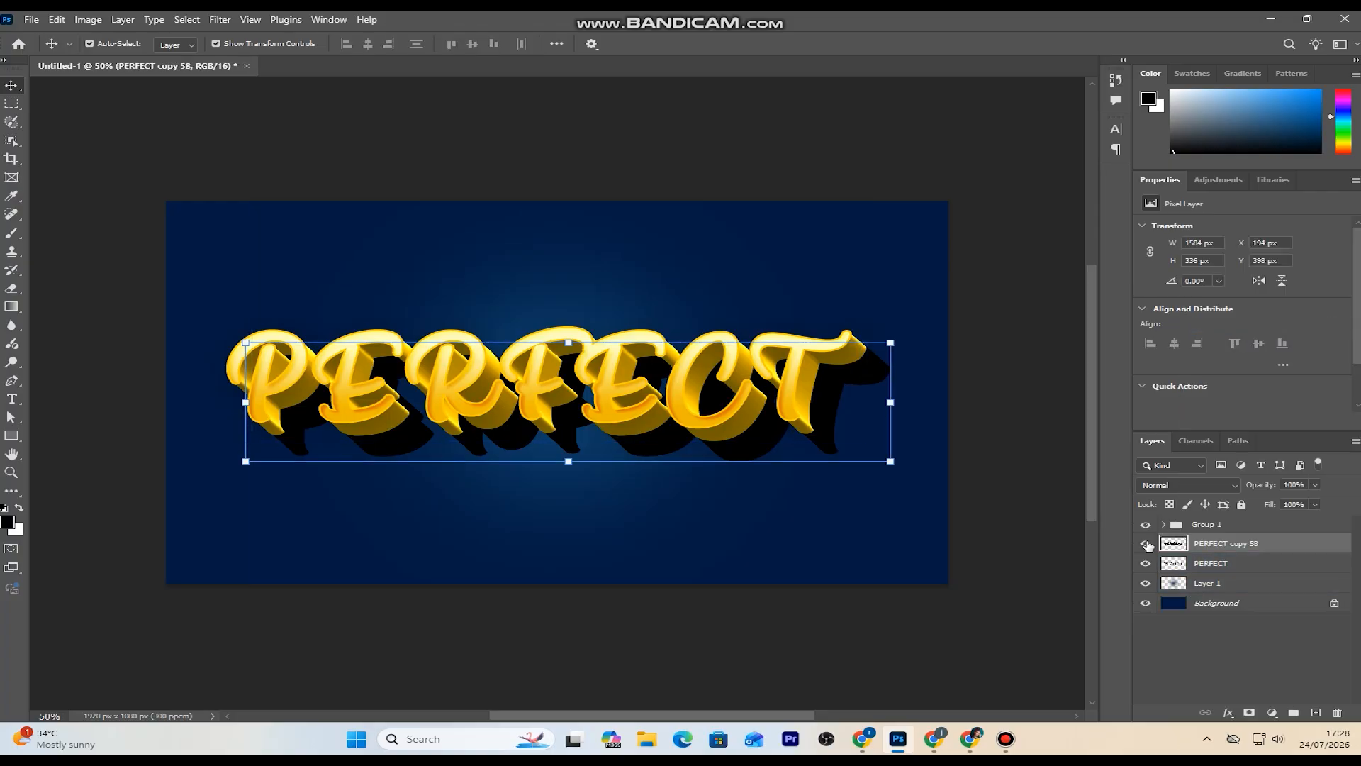
# - Start a Motion Blur on the merged shadow layer PERFECT copy 58 and set its angle to -45°
pyautogui.click(220, 20)
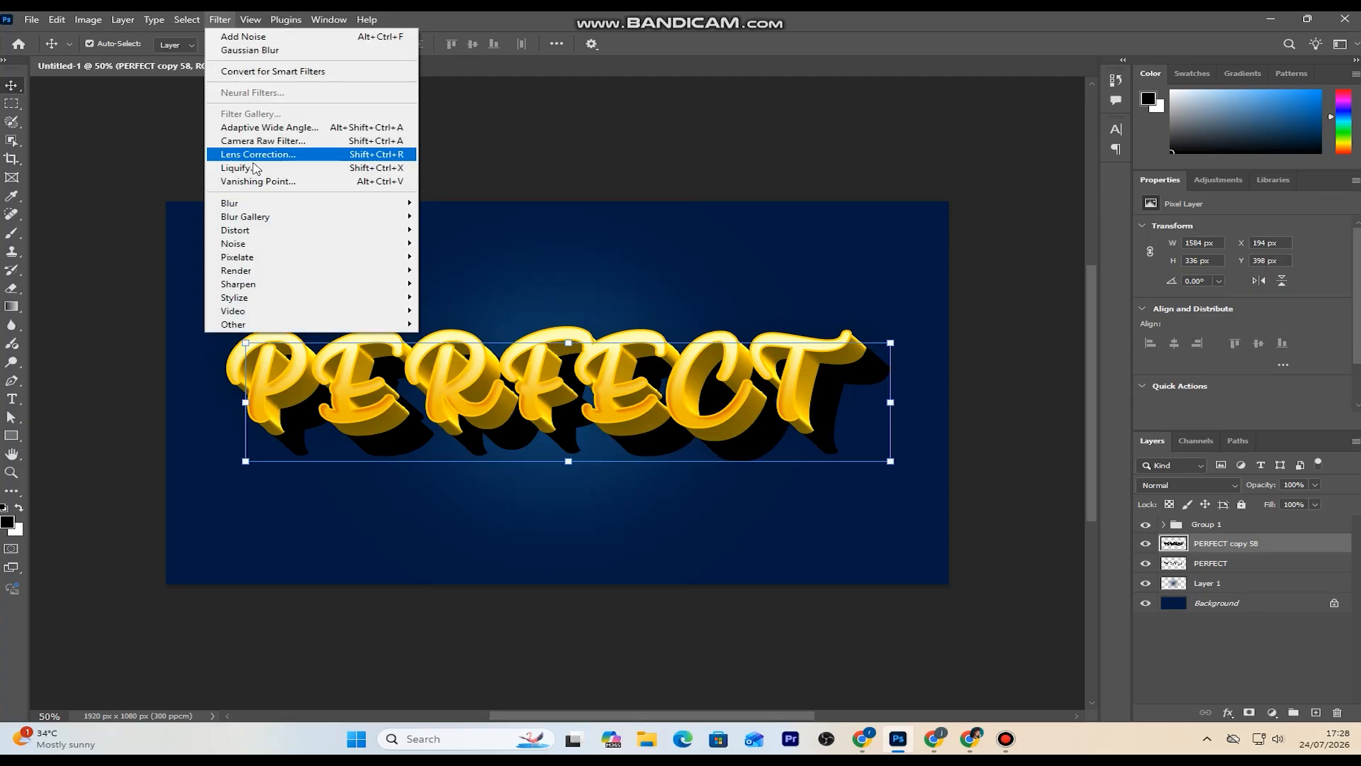
pyautogui.moveTo(259, 204)
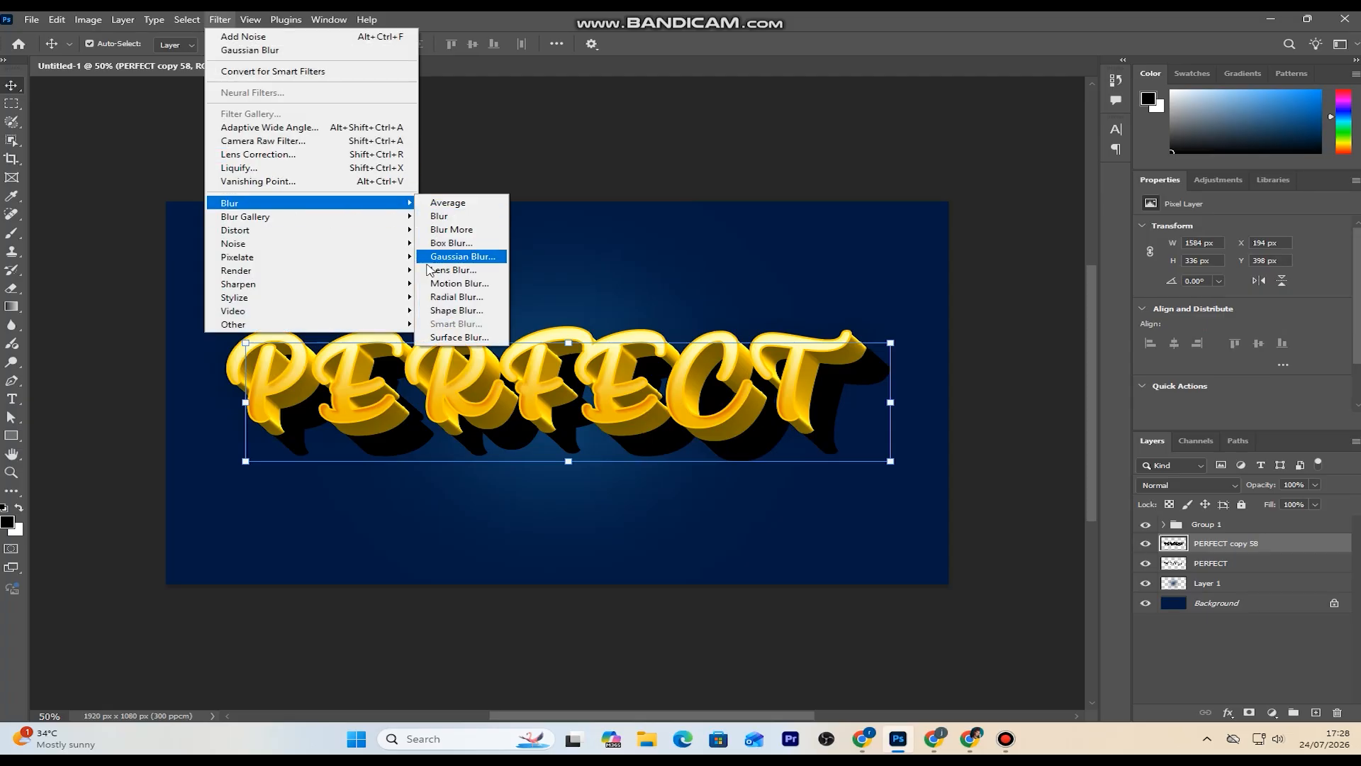
pyautogui.click(468, 283)
pyautogui.moveTo(715, 150); pyautogui.dragTo(846, 223)
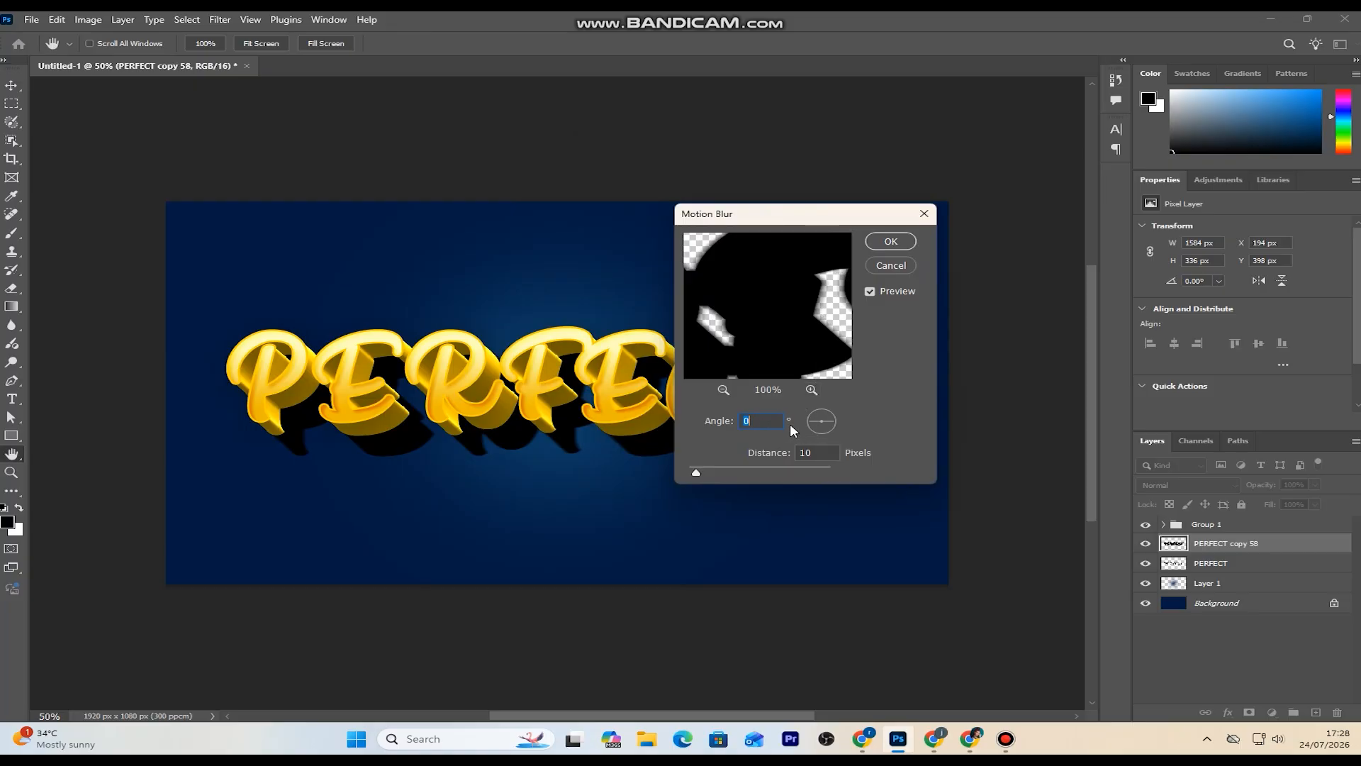
pyautogui.write('45')
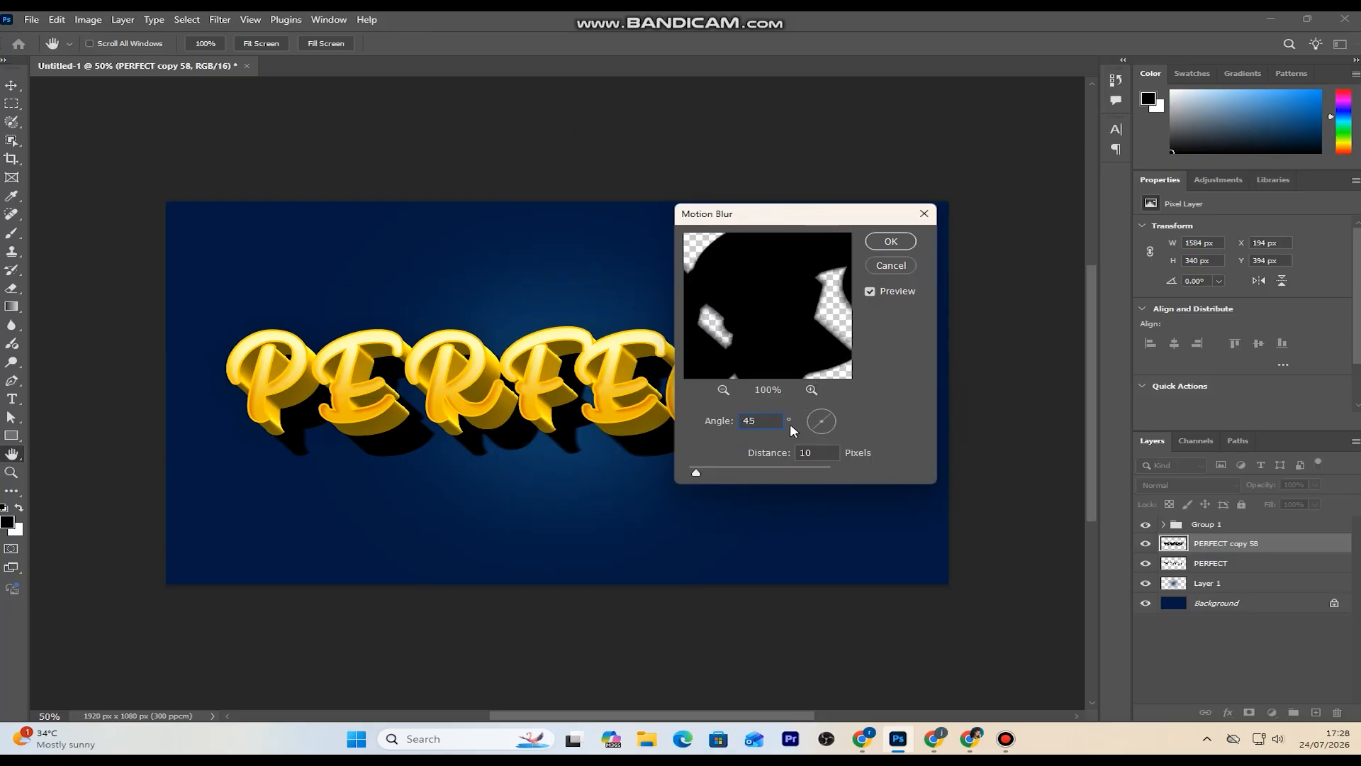
pyautogui.moveTo(814, 429); pyautogui.dragTo(852, 425)
pyautogui.doubleClick(764, 424)
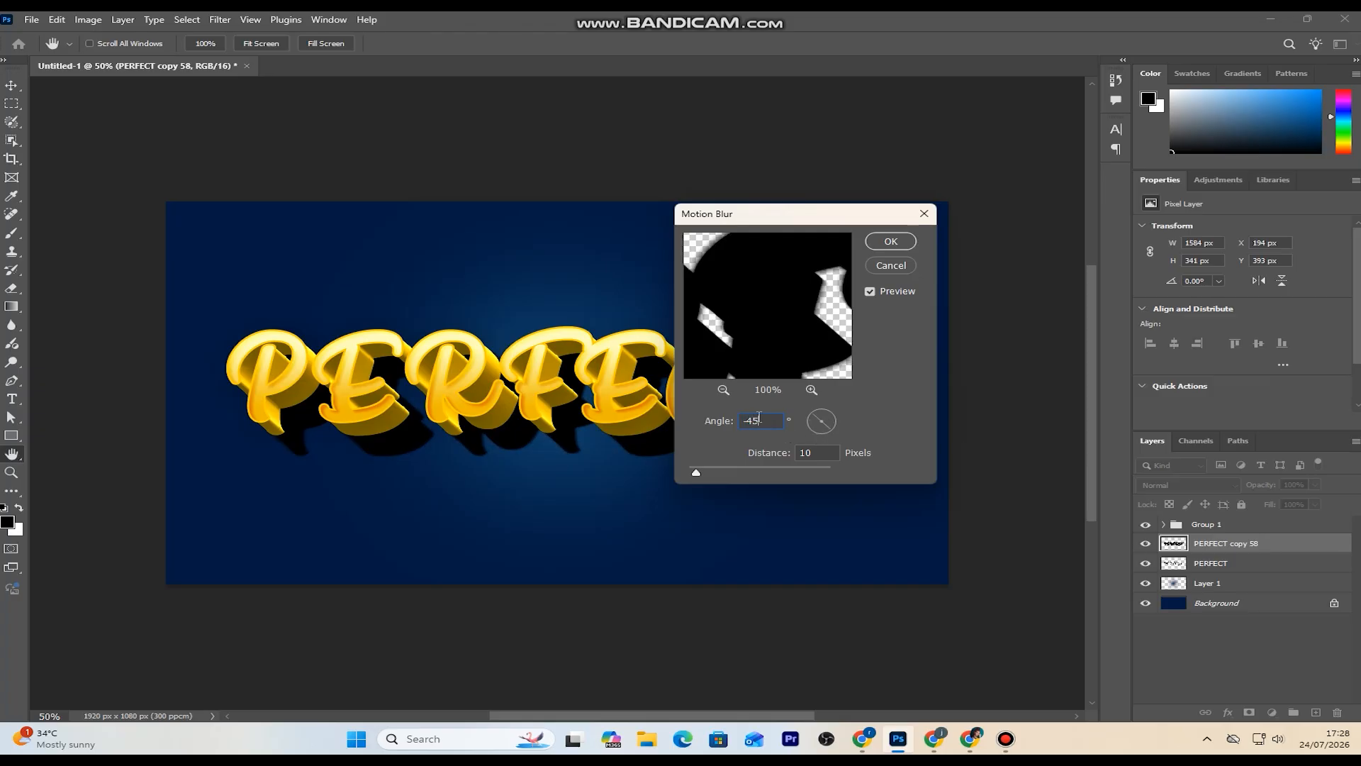
# - Set the Motion Blur distance to 100 pixels and apply the filter to the shadow layer
pyautogui.moveTo(696, 472)
pyautogui.mouseDown()
pyautogui.moveTo(726, 477)
pyautogui.moveTo(685, 475)
pyautogui.mouseUp()
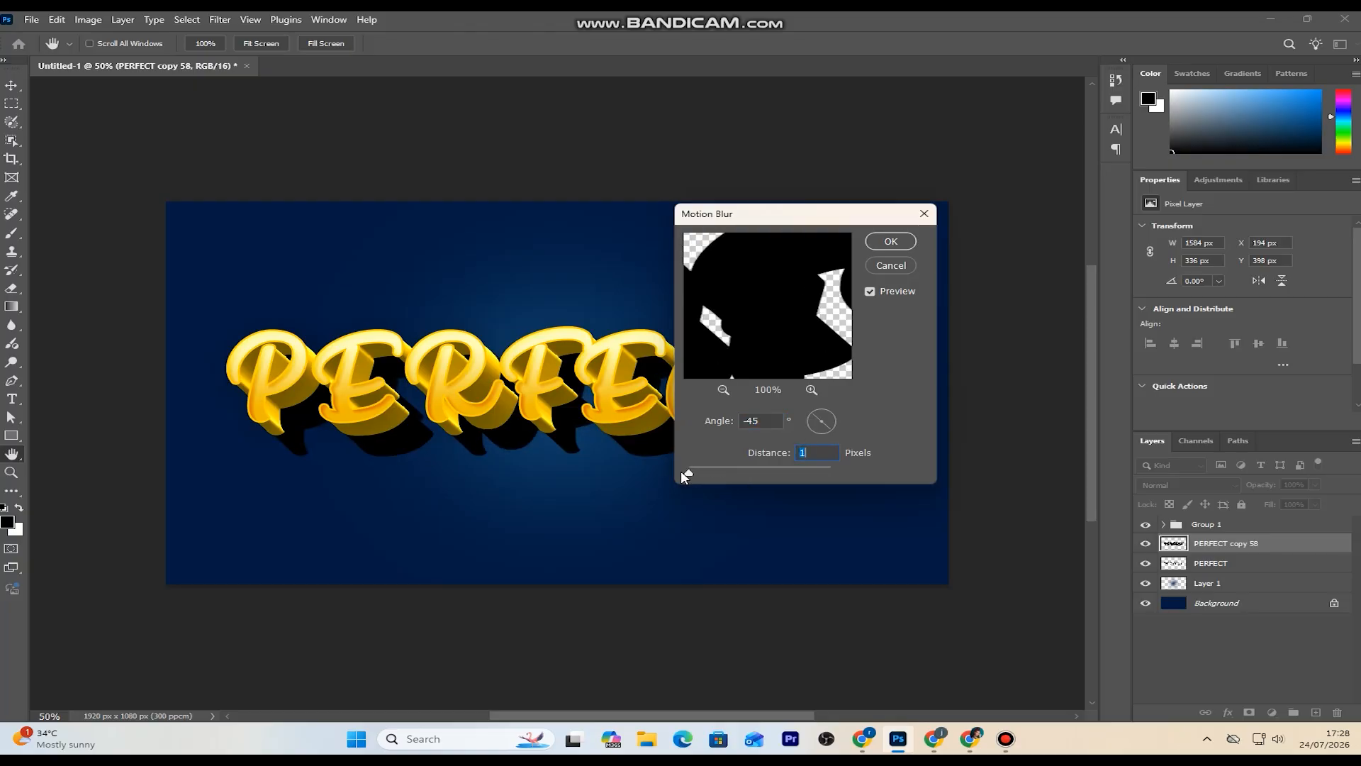
pyautogui.click(770, 424)
pyautogui.press('Tab')
pyautogui.write('10')
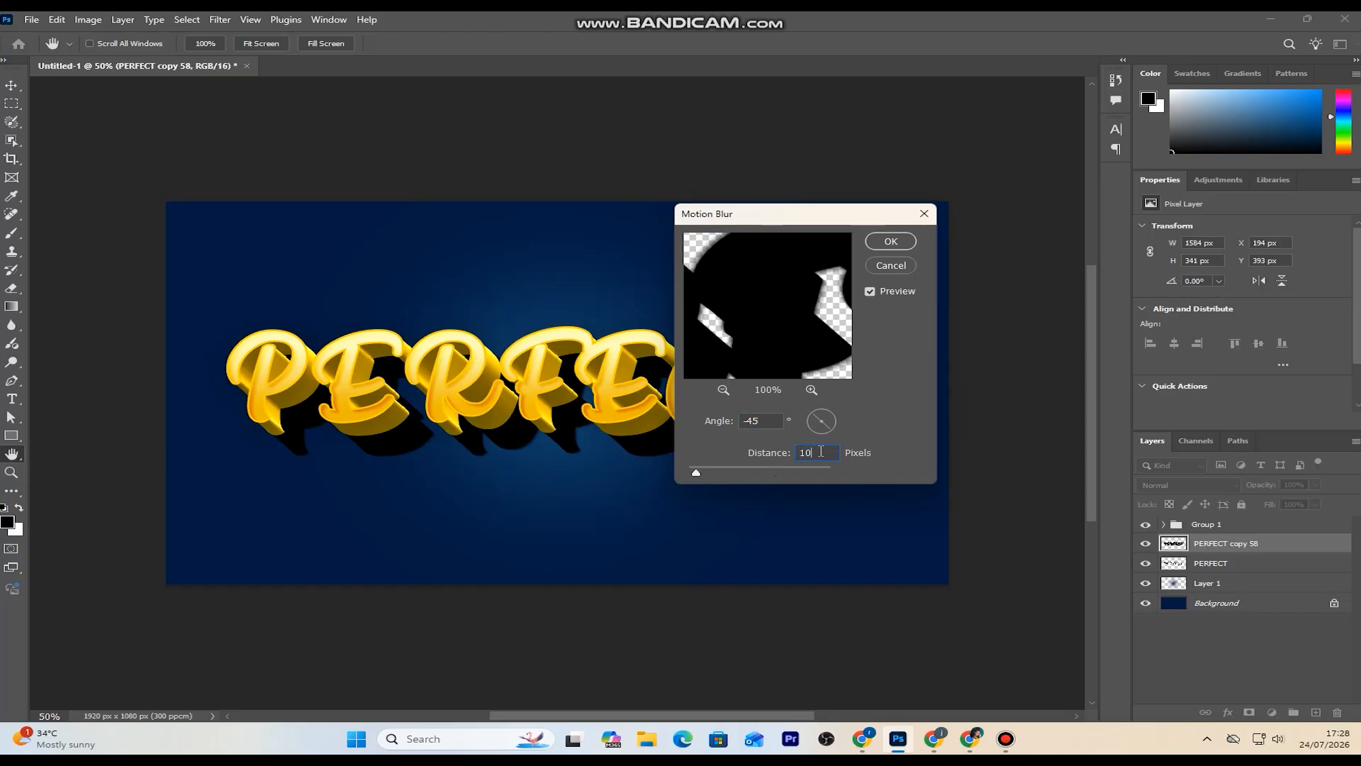
pyautogui.write('0')
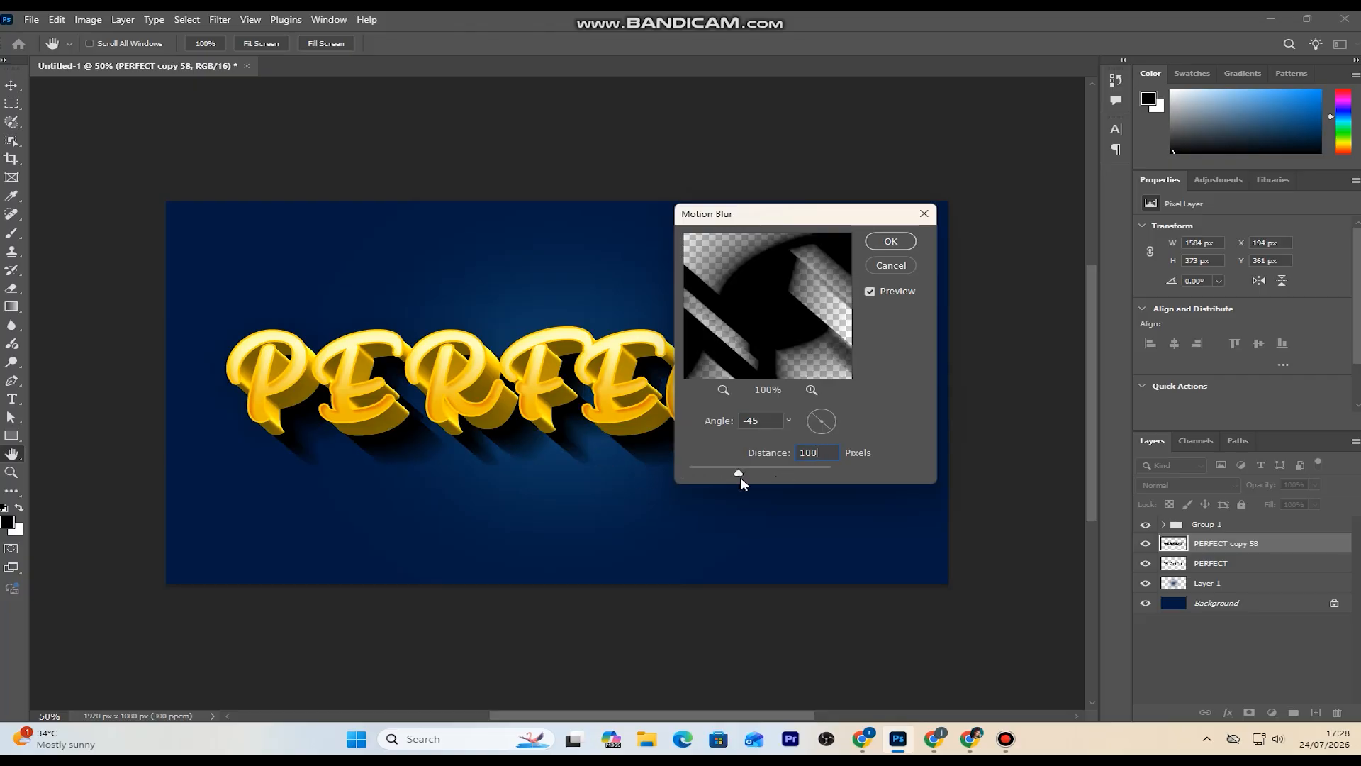
pyautogui.click(889, 241)
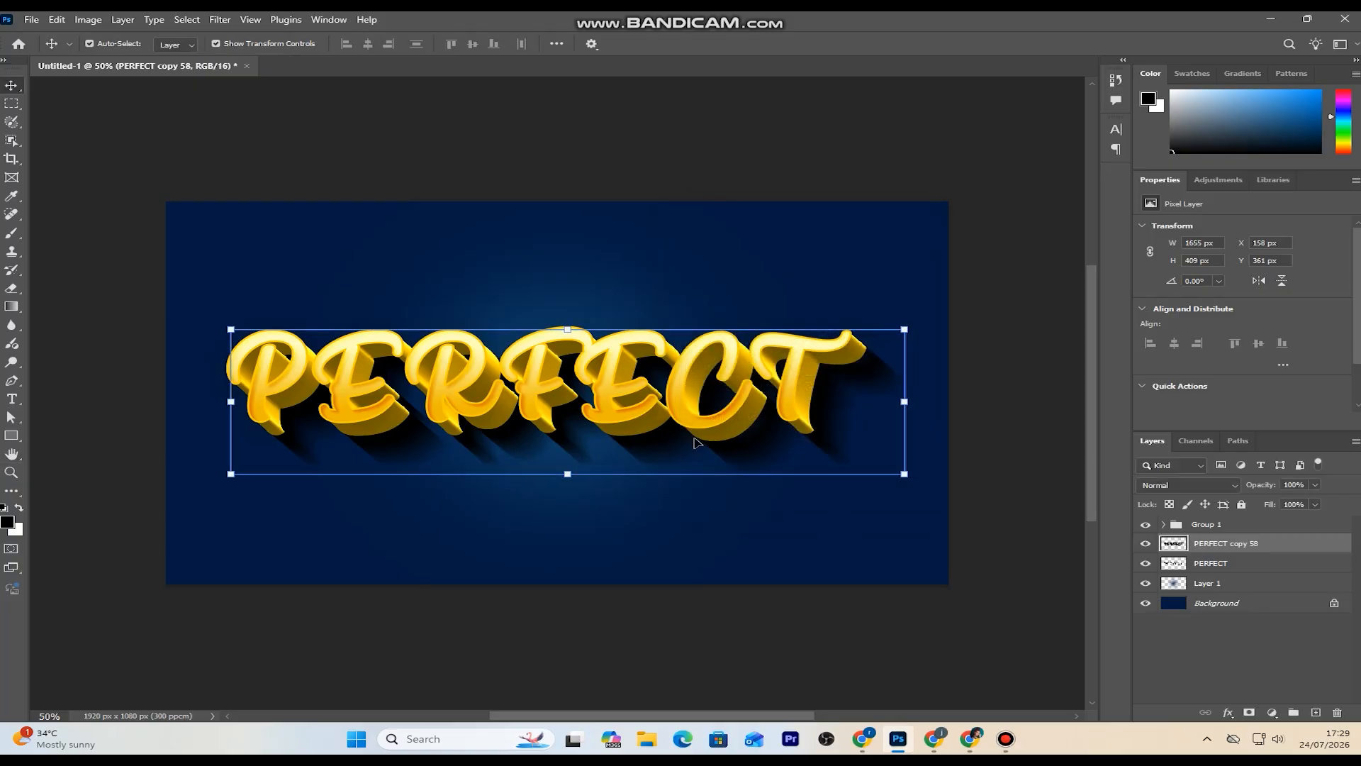
# - Hide and show the blurred PERFECT copy 58 layer to compare the effect, and rename it SHADOW
pyautogui.click(1146, 562)
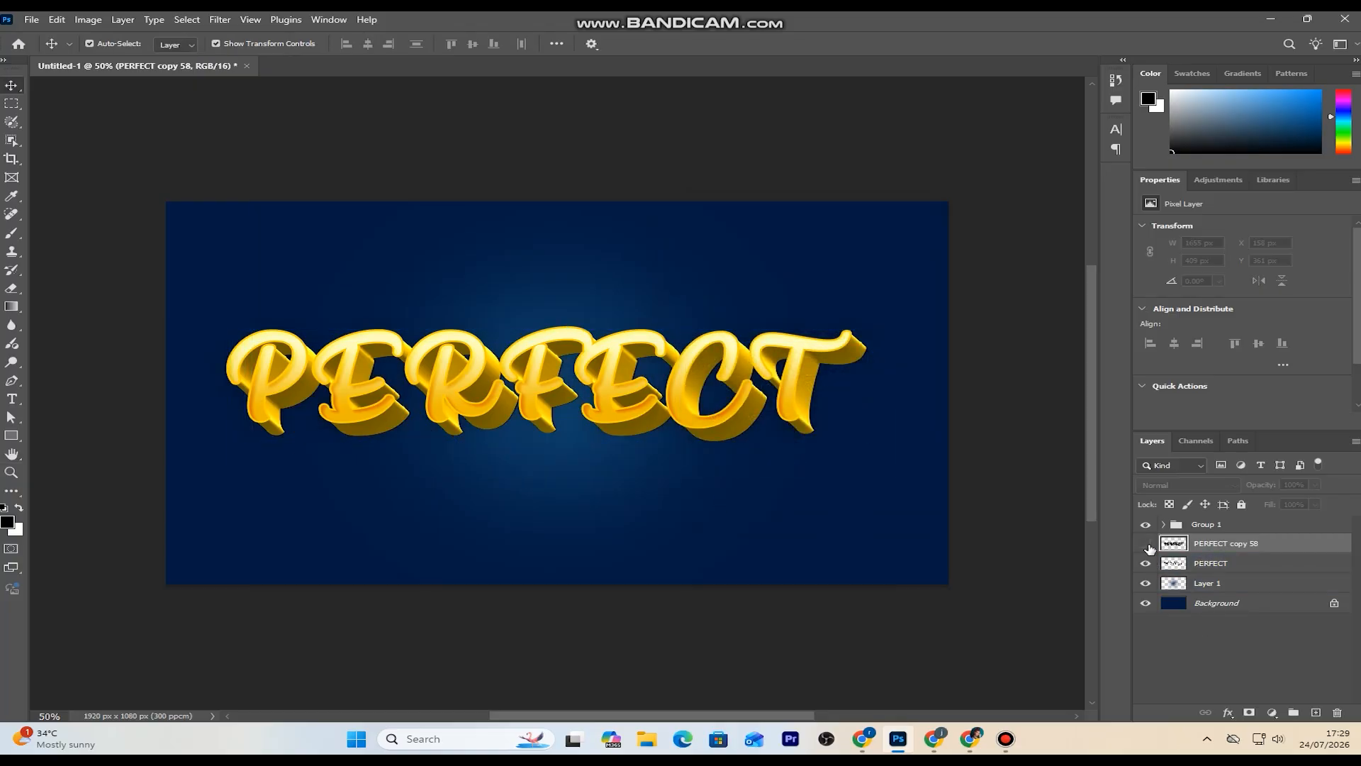
pyautogui.click(1146, 562)
pyautogui.doubleClick(1237, 543)
pyautogui.press('BackSpace')
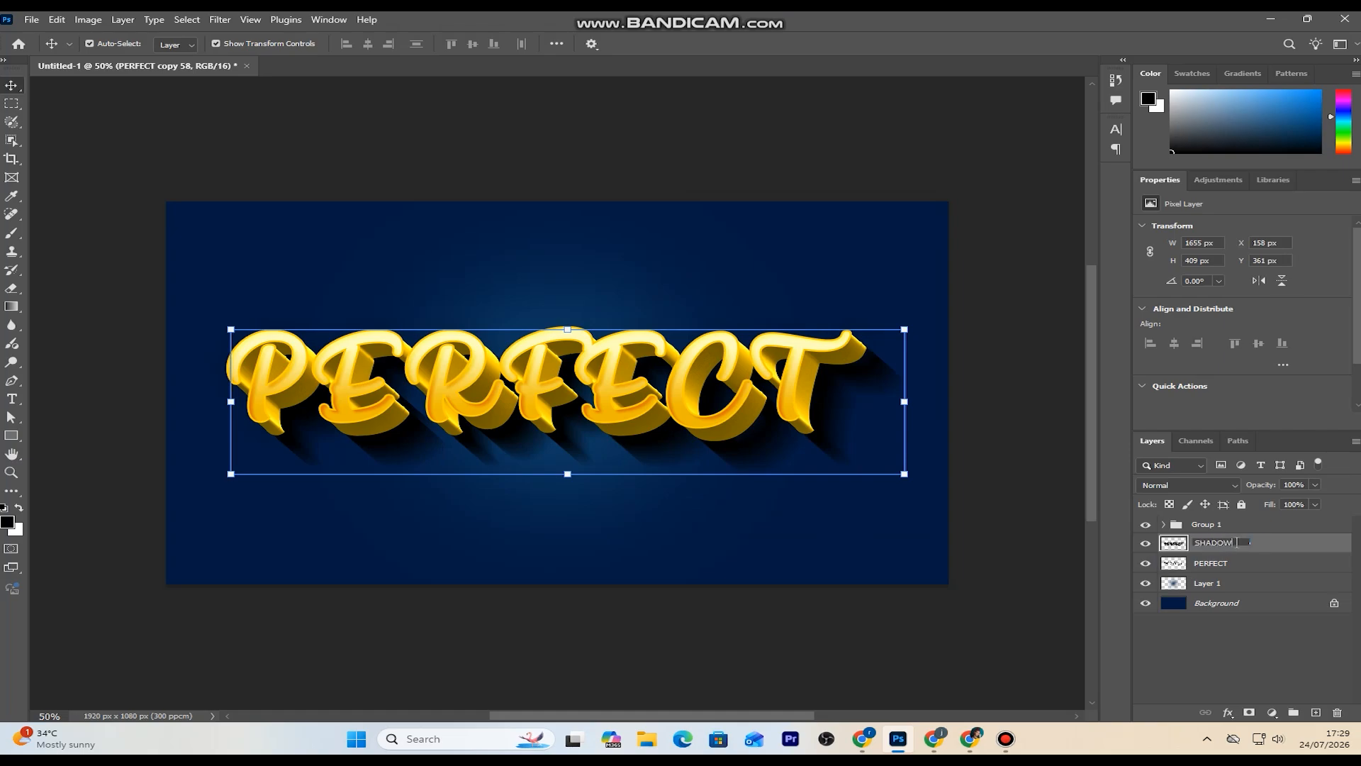
pyautogui.write('SHADOW')
pyautogui.press('Return')
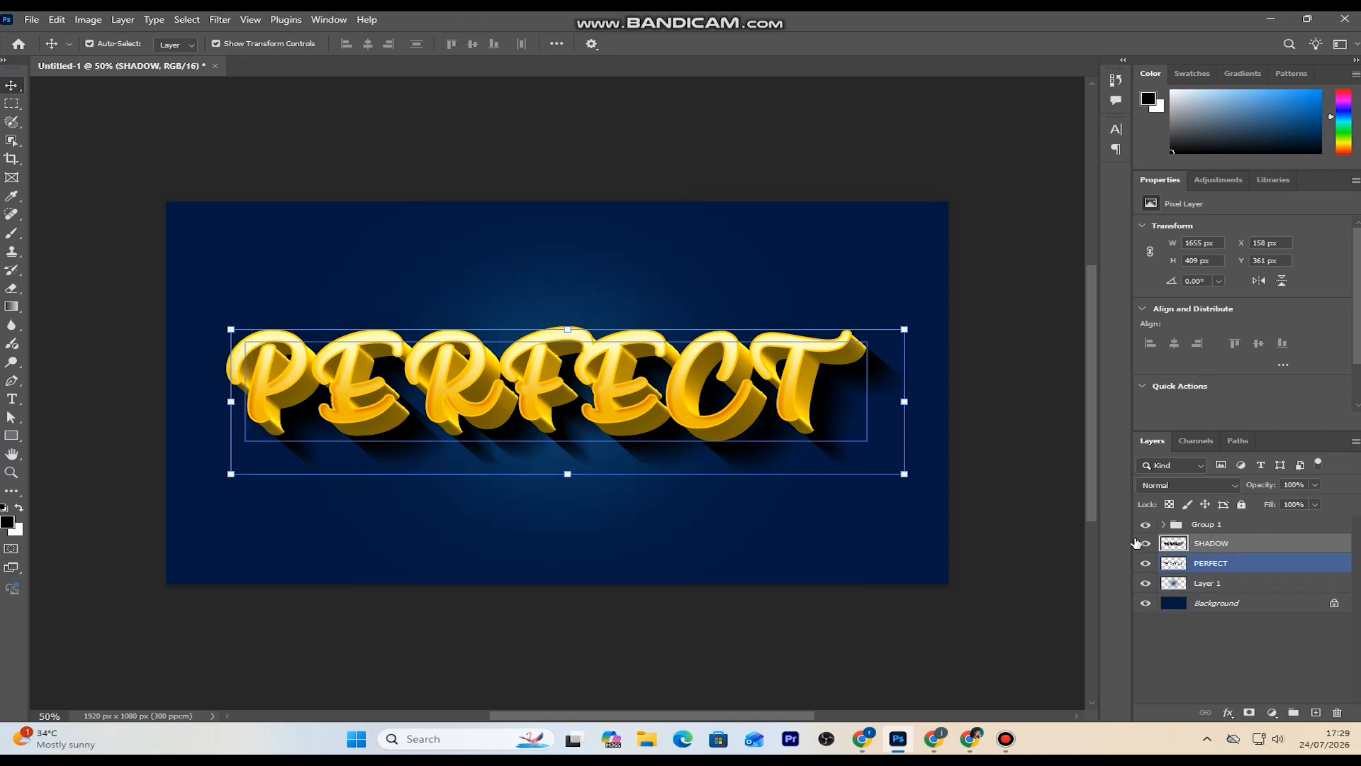
pyautogui.click(708, 426)
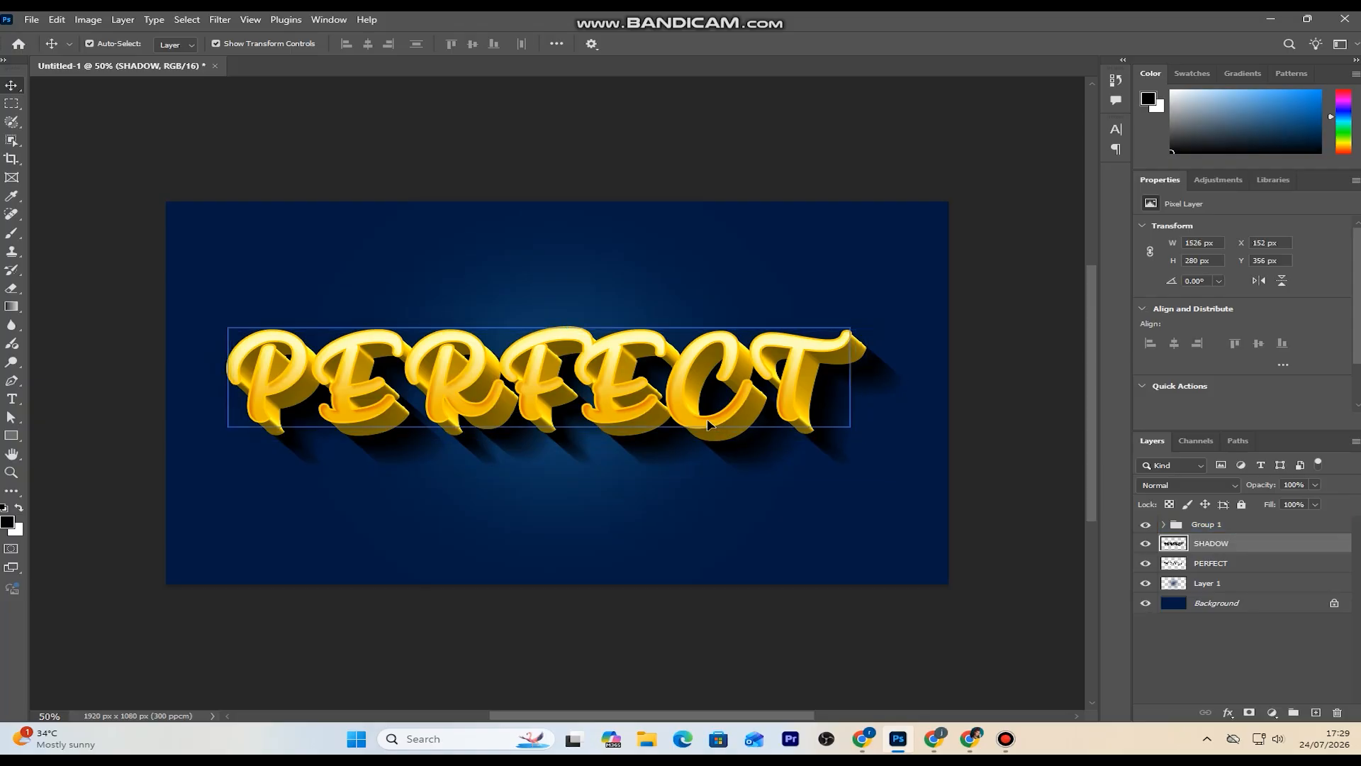
pyautogui.scroll(4, 499, 402)
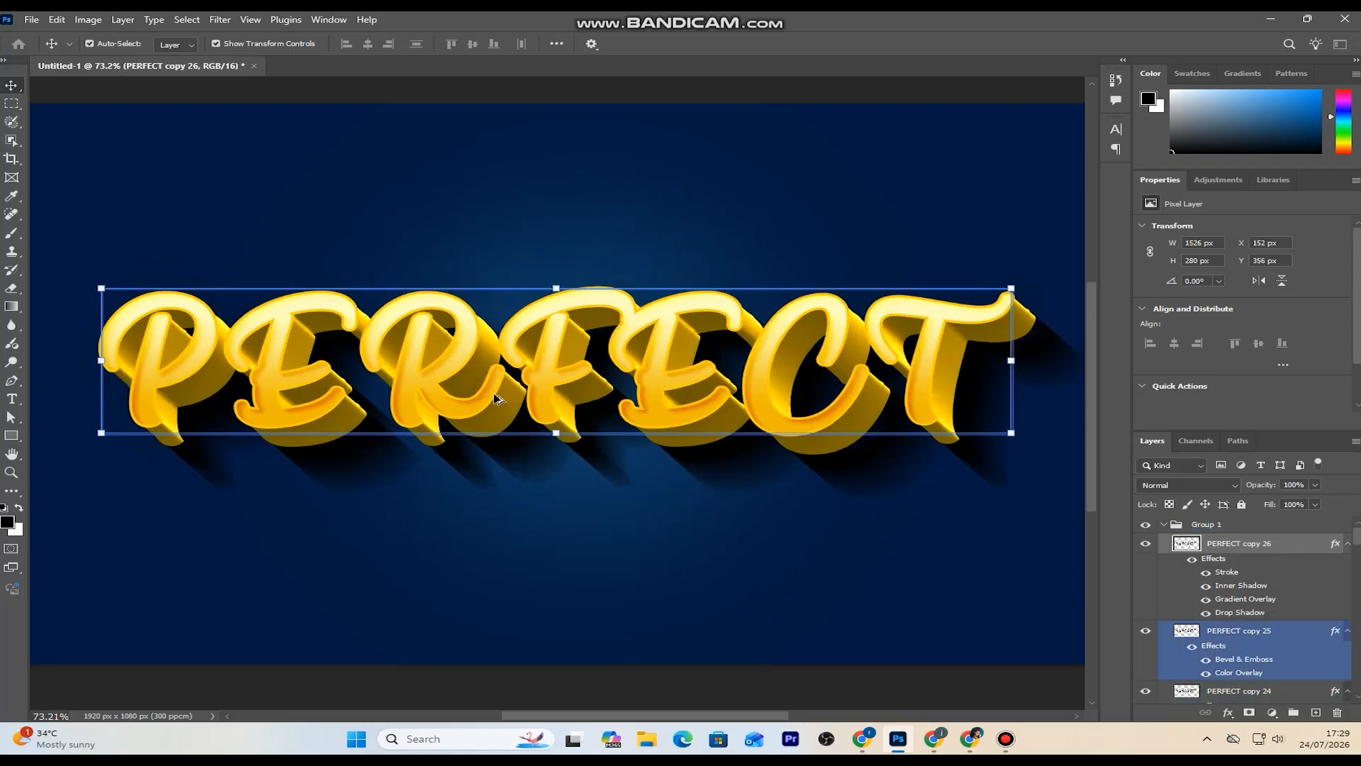
pyautogui.scroll(2, 498, 398)
pyautogui.scroll(-3, 498, 398)
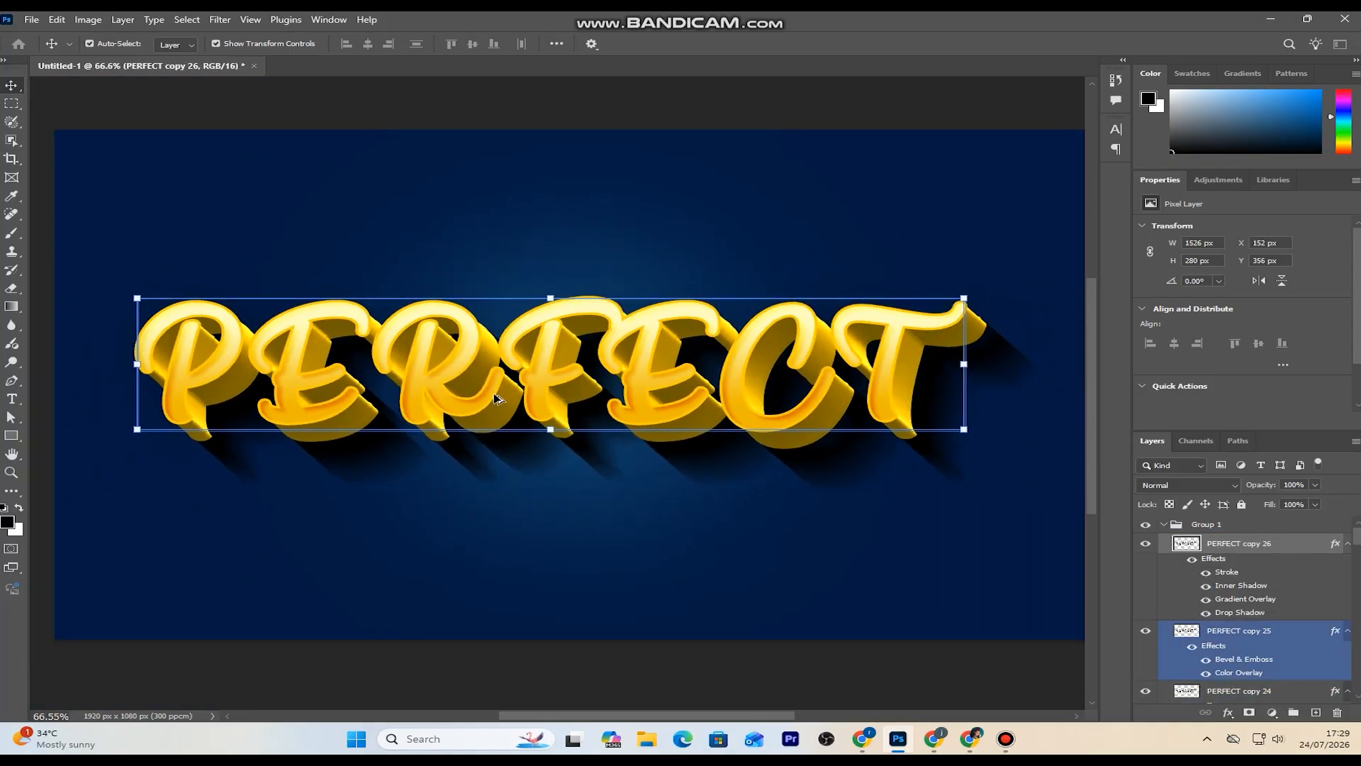
pyautogui.scroll(-3, 498, 398)
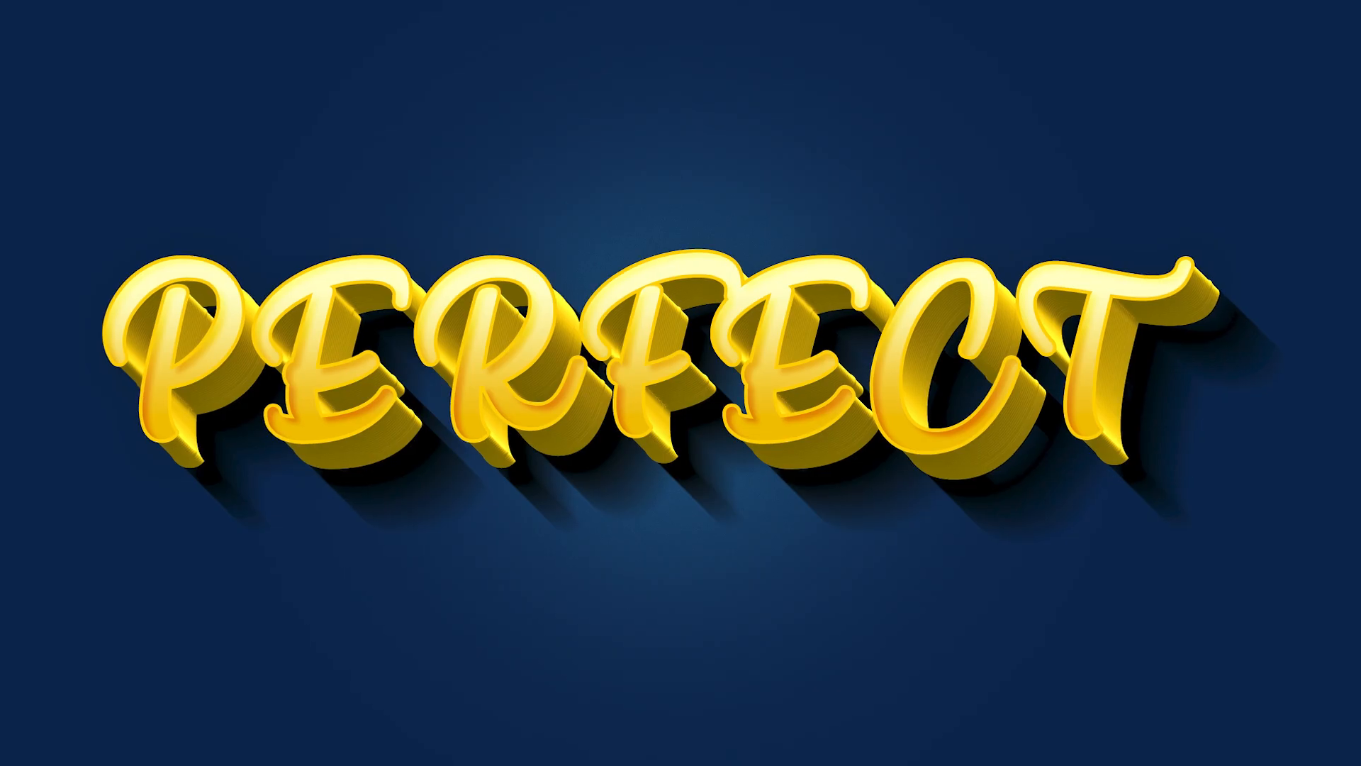